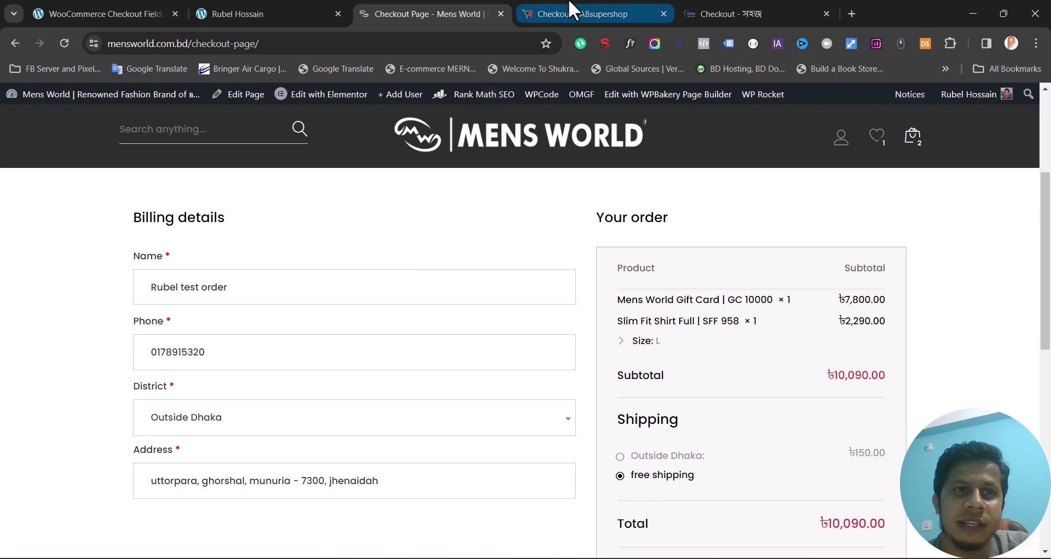
- Switch to the shohozkenakata example checkout and scroll through its name, phone, city and address fields
{"action": "left_click", "coordinate": [559, 12]}
{"action": "left_click", "coordinate": [745, 12]}
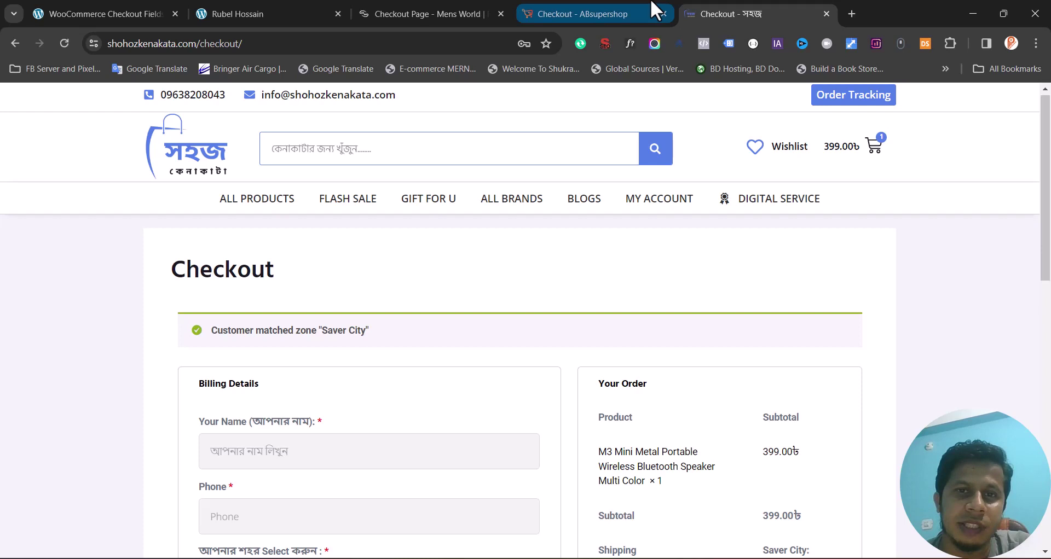
{"action": "scroll", "coordinate": [590, 300], "scroll_direction": "down", "scroll_amount": 2}
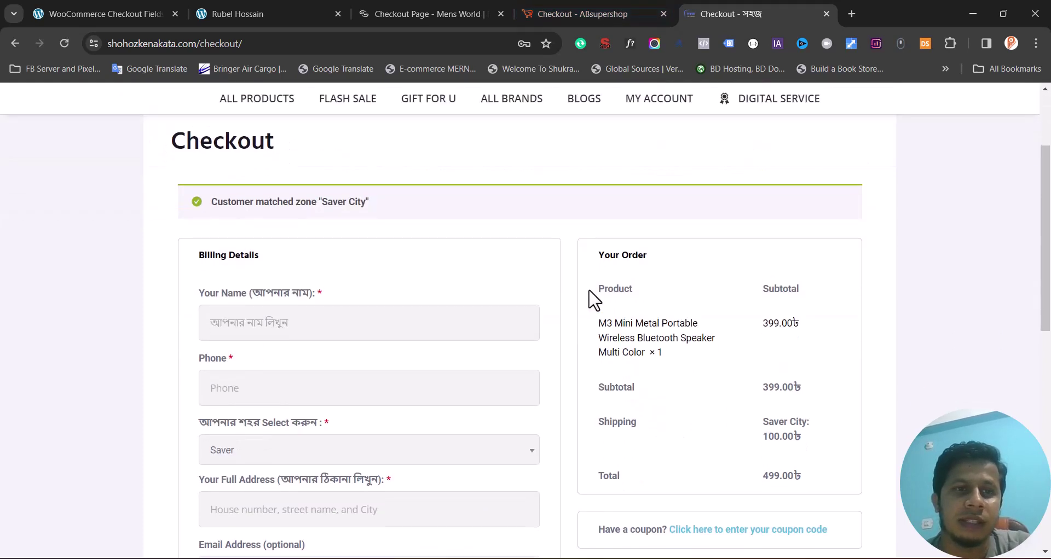
{"action": "scroll", "coordinate": [594, 300], "scroll_direction": "down", "scroll_amount": 1}
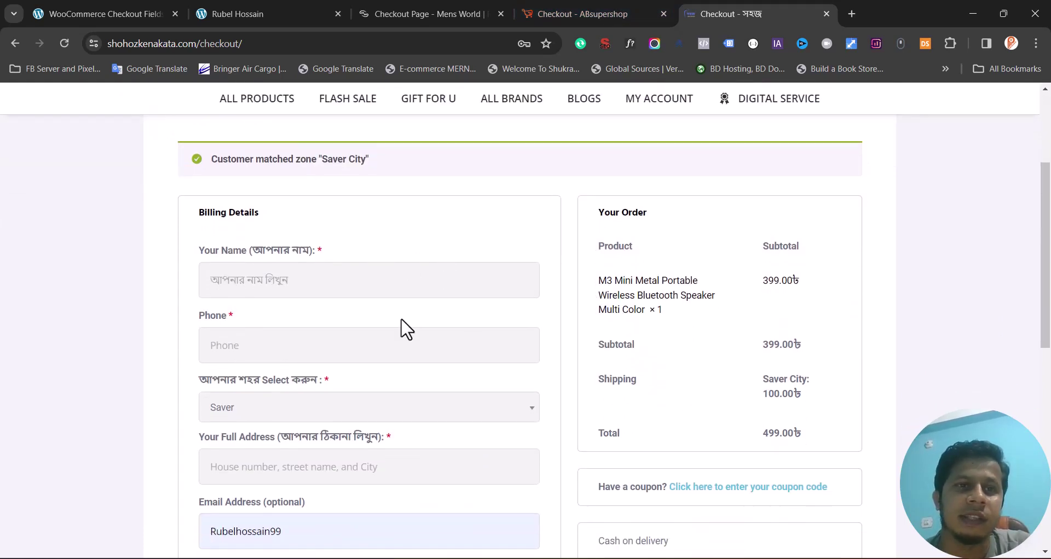
{"action": "scroll", "coordinate": [406, 328], "scroll_direction": "down", "scroll_amount": 1}
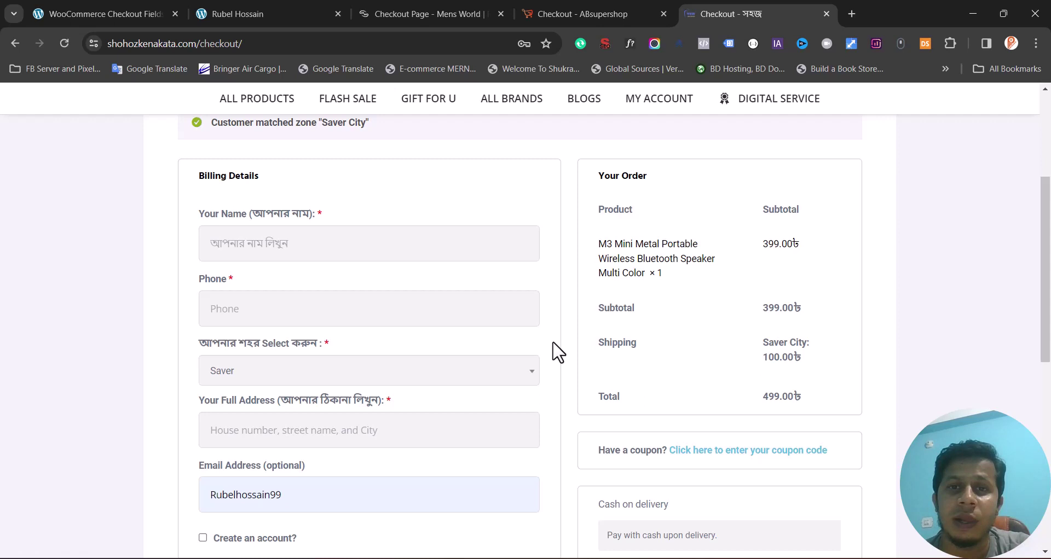
{"action": "scroll", "coordinate": [557, 352], "scroll_direction": "up", "scroll_amount": 1}
{"action": "scroll", "coordinate": [557, 352], "scroll_direction": "down", "scroll_amount": 1}
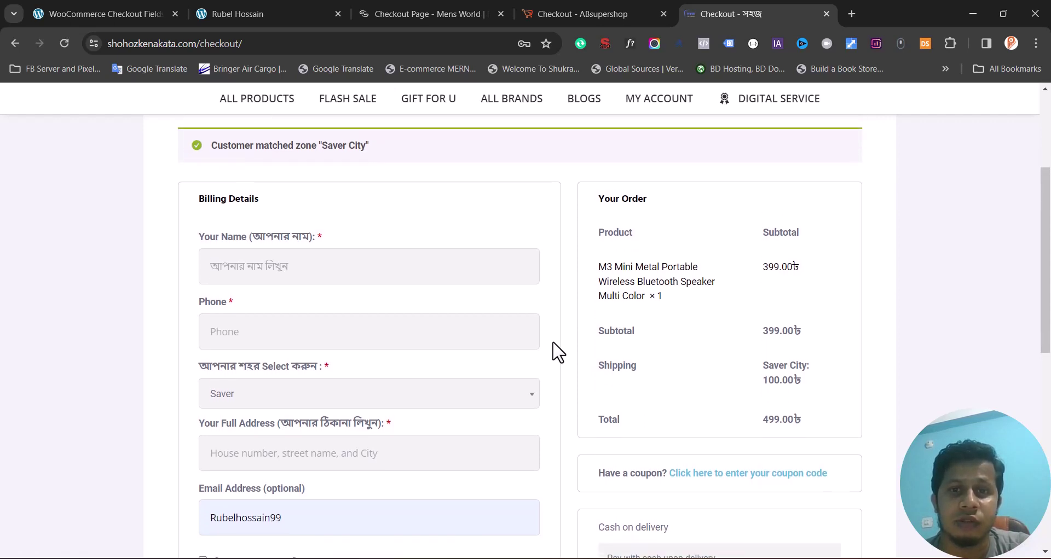
{"action": "scroll", "coordinate": [557, 352], "scroll_direction": "down", "scroll_amount": 1}
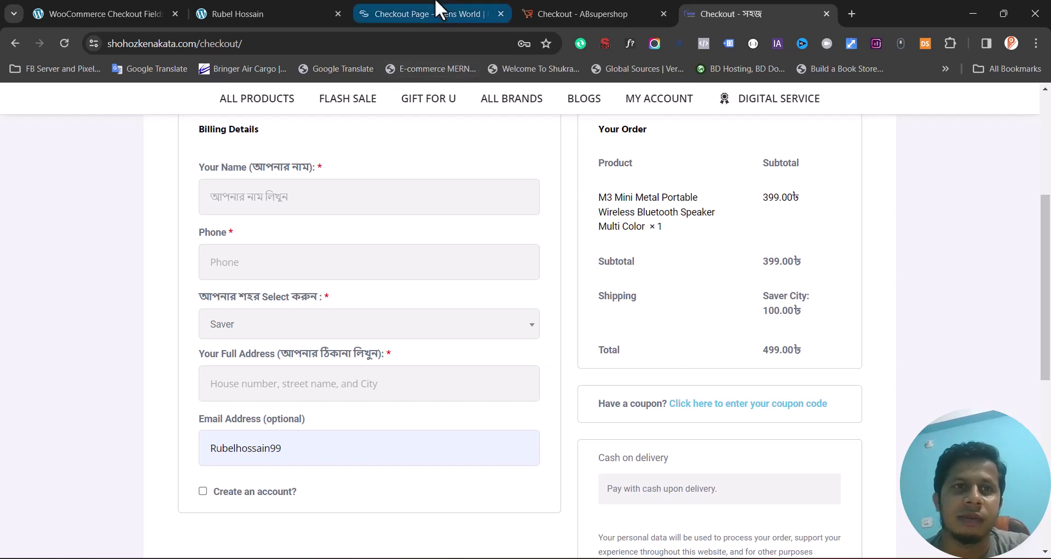
- Set District to Outside Dhaka on the ABsupershop checkout to see its shipping change
{"action": "left_click", "coordinate": [301, 12]}
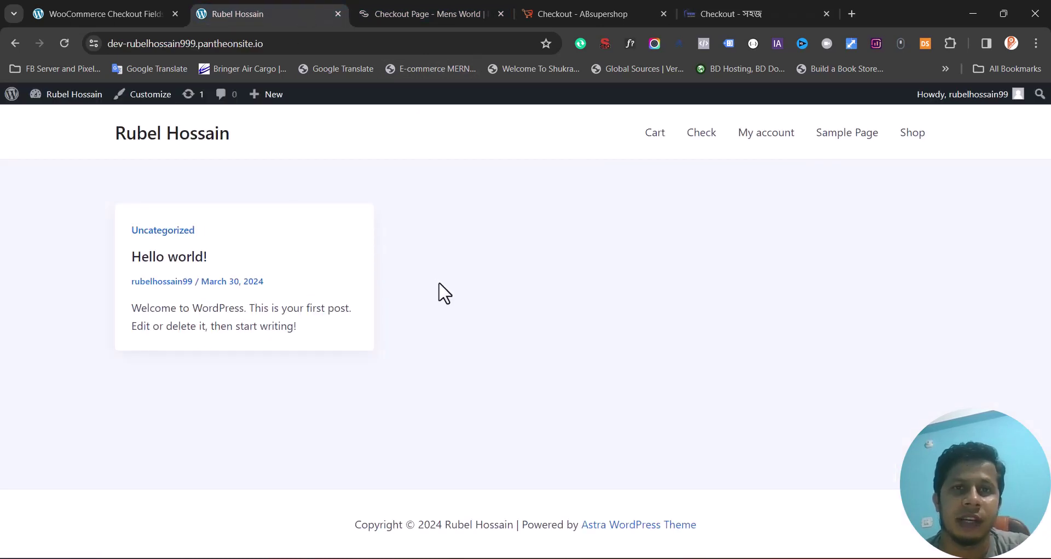
{"action": "left_click", "coordinate": [558, 10]}
{"action": "scroll", "coordinate": [312, 394], "scroll_direction": "down", "scroll_amount": 3}
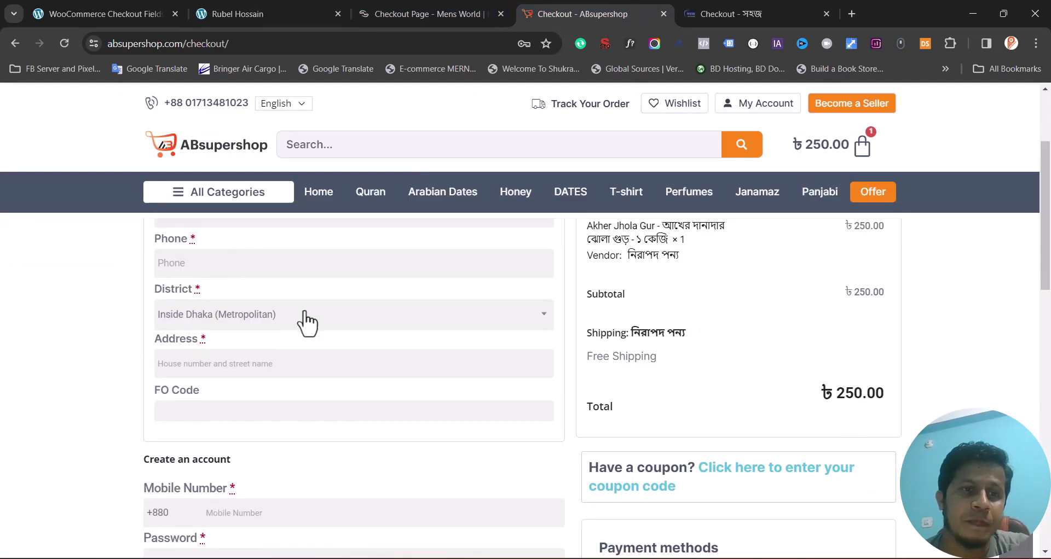
{"action": "left_click", "coordinate": [305, 320]}
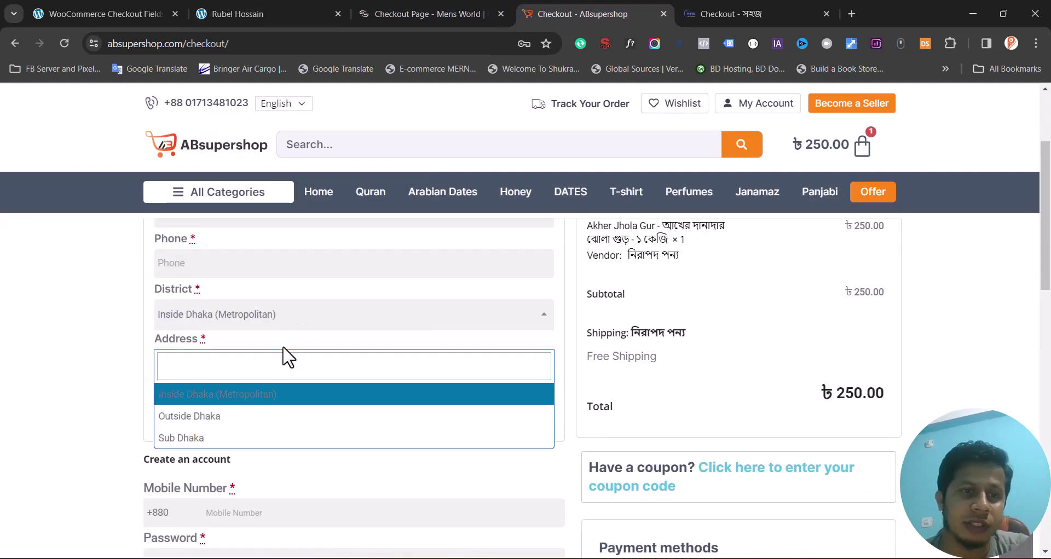
{"action": "left_click", "coordinate": [229, 417]}
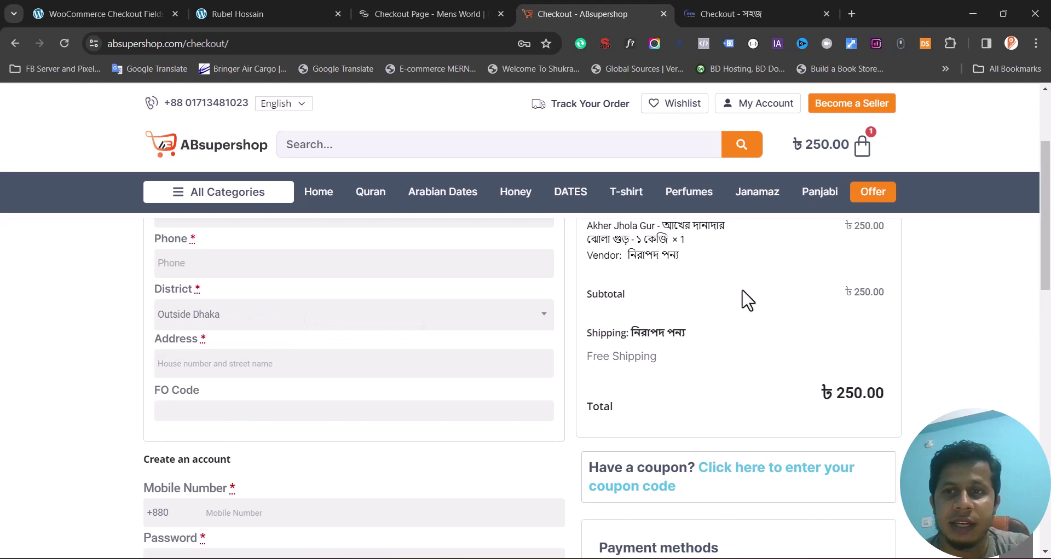
- On the Mens World checkout, set District to Inside Dhaka (Metropolitan), then Sub Dhaka
{"action": "left_click", "coordinate": [434, 12]}
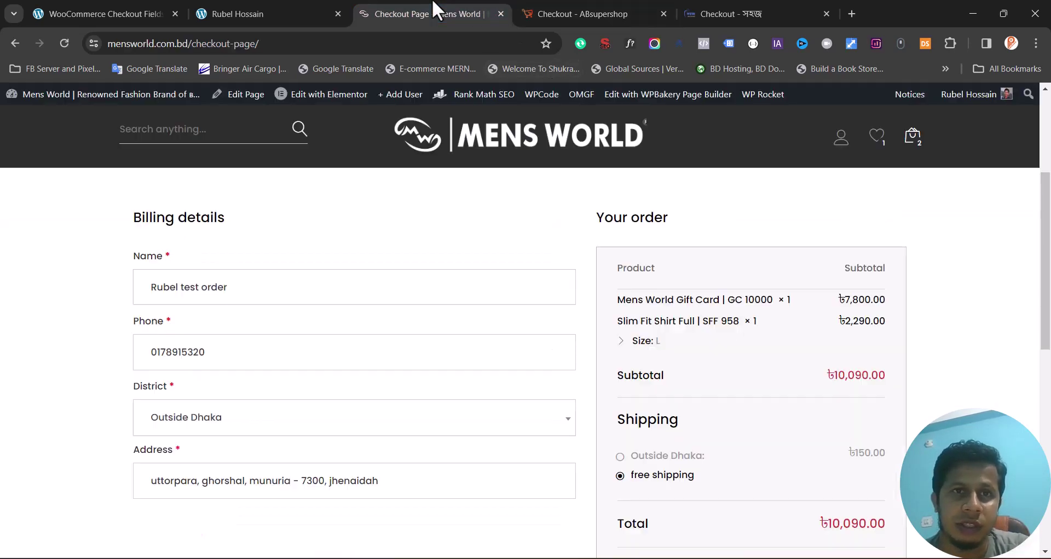
{"action": "left_click", "coordinate": [304, 345]}
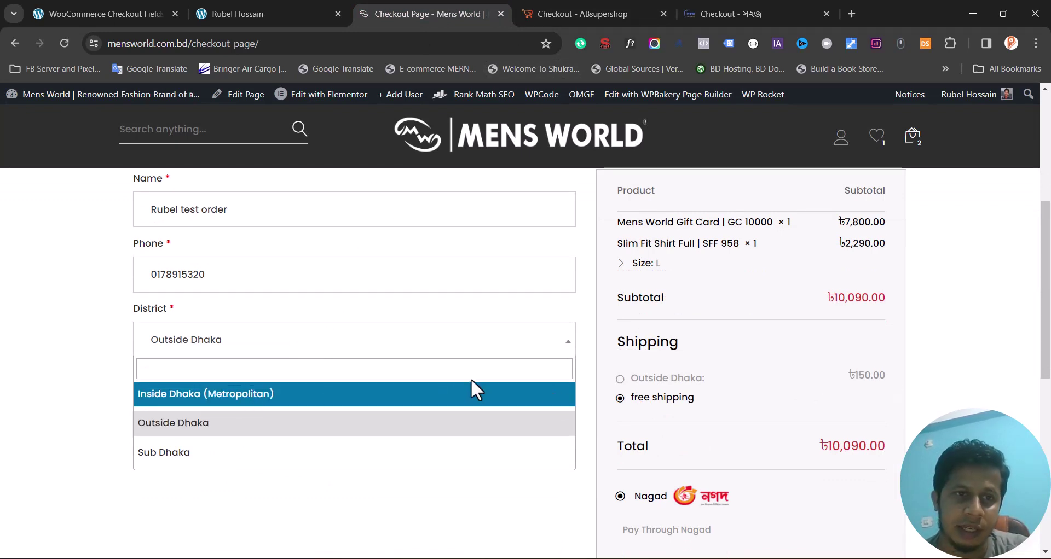
{"action": "left_click", "coordinate": [461, 407]}
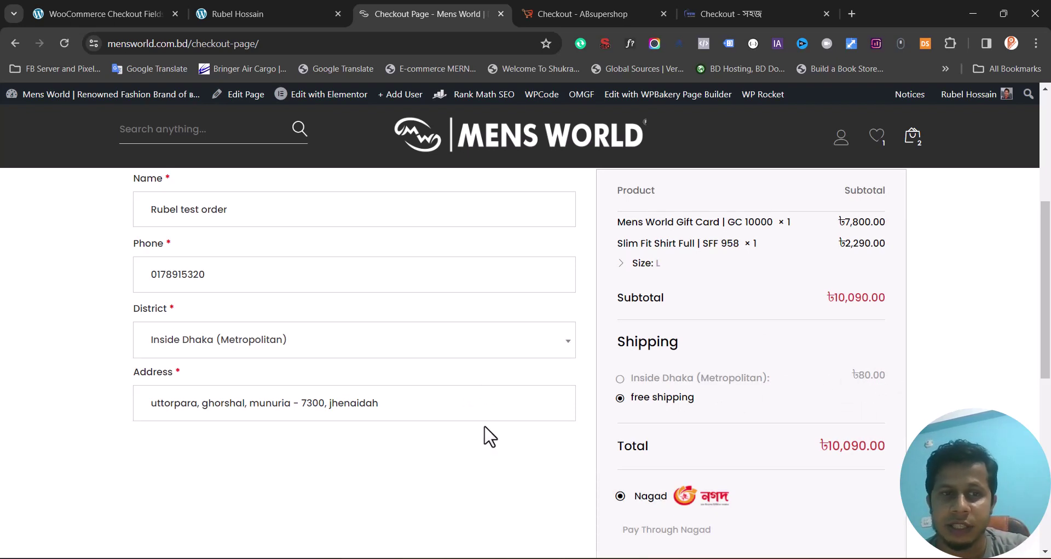
{"action": "left_click", "coordinate": [279, 337]}
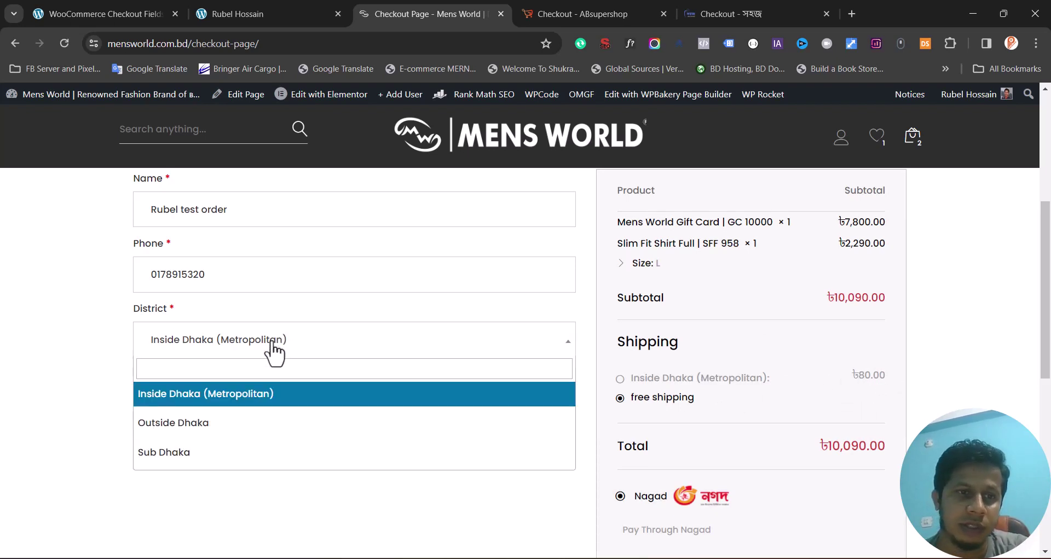
{"action": "left_click", "coordinate": [189, 454]}
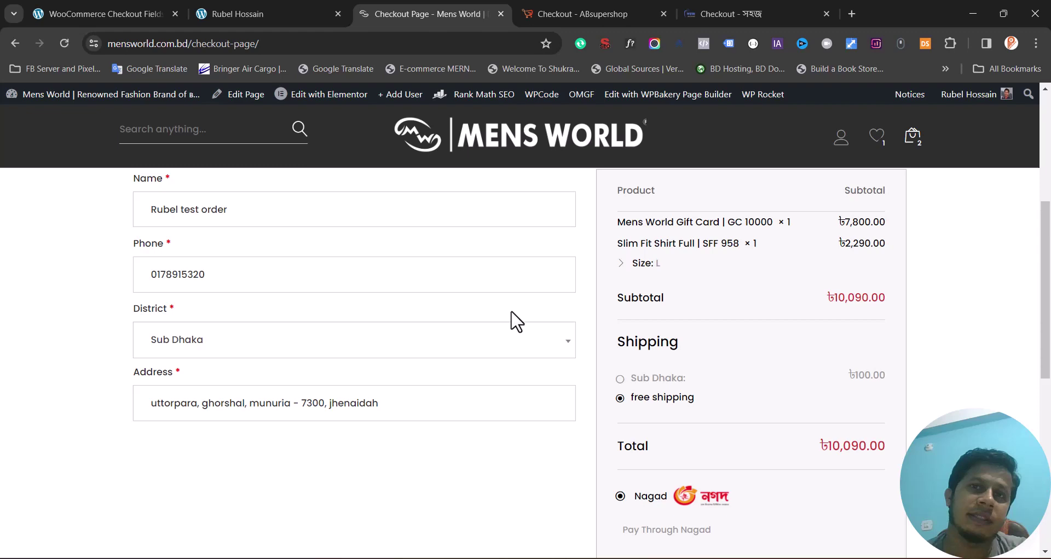
- Close the example checkout tabs and add Casual Panjabi (CP 2282) to the cart
{"action": "left_click", "coordinate": [496, 12]}
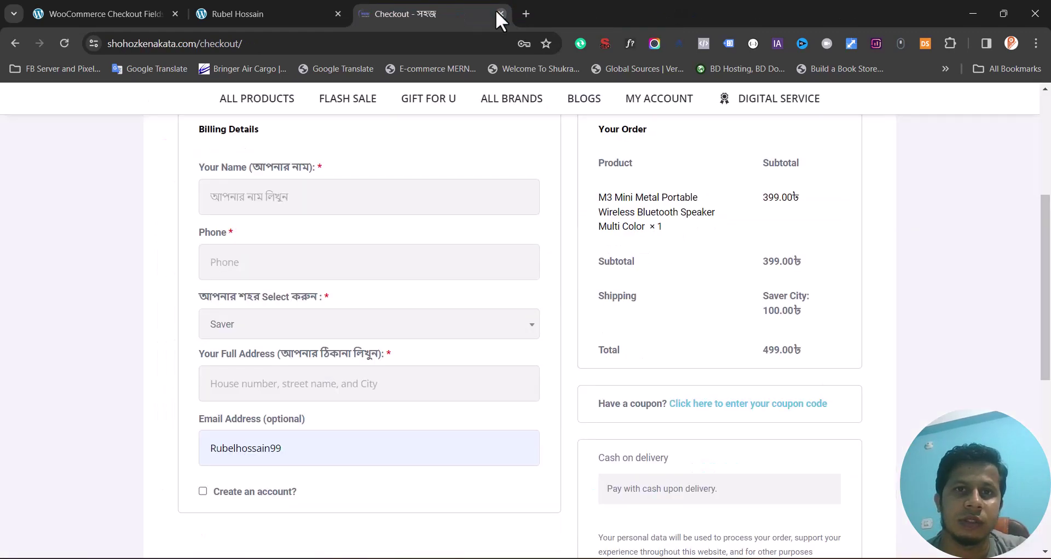
{"action": "left_click", "coordinate": [497, 12]}
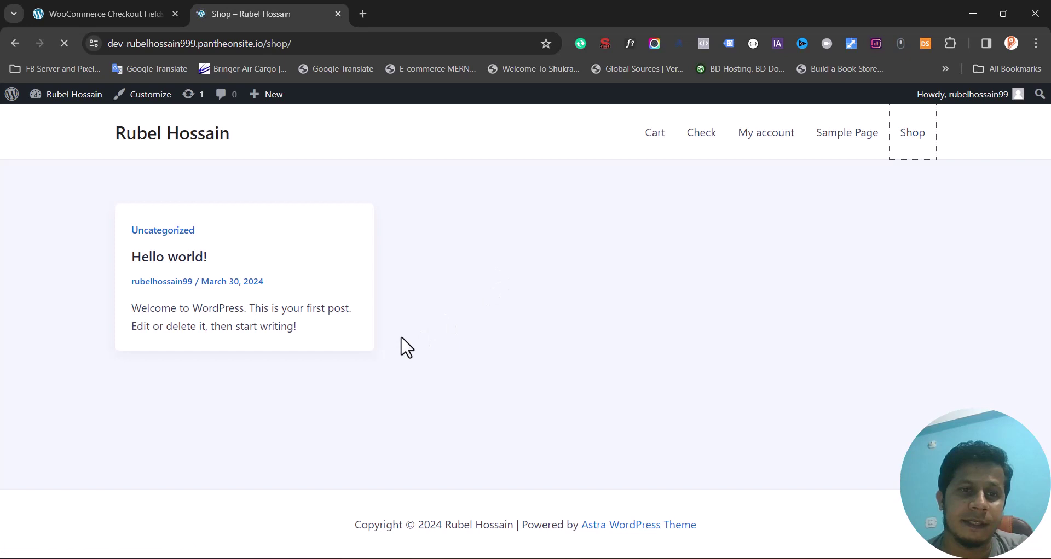
{"action": "scroll", "coordinate": [146, 403], "scroll_direction": "down", "scroll_amount": 2}
{"action": "scroll", "coordinate": [209, 487], "scroll_direction": "down", "scroll_amount": 1}
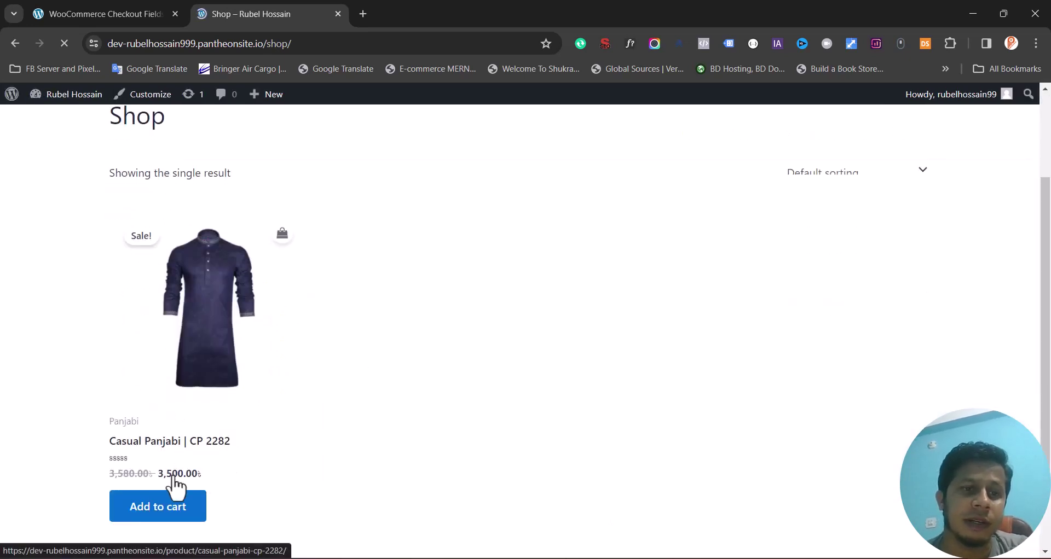
{"action": "left_click", "coordinate": [167, 500]}
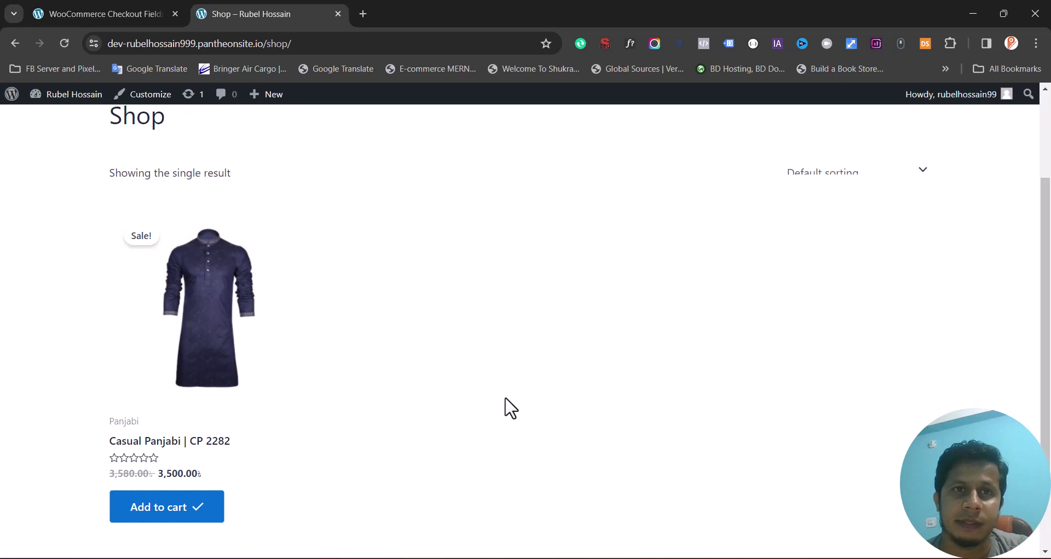
- Open the Check checkout page and review its default billing fields and free shipping
{"action": "scroll", "coordinate": [586, 348], "scroll_direction": "up", "scroll_amount": 1}
{"action": "scroll", "coordinate": [586, 348], "scroll_direction": "up", "scroll_amount": 2}
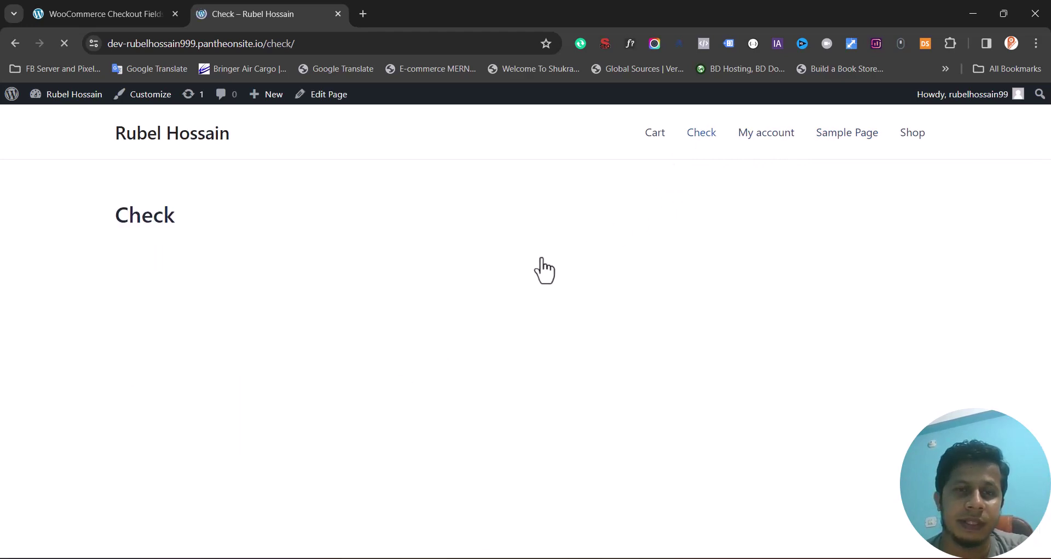
{"action": "scroll", "coordinate": [398, 312], "scroll_direction": "down", "scroll_amount": 2}
{"action": "scroll", "coordinate": [398, 312], "scroll_direction": "down", "scroll_amount": 4}
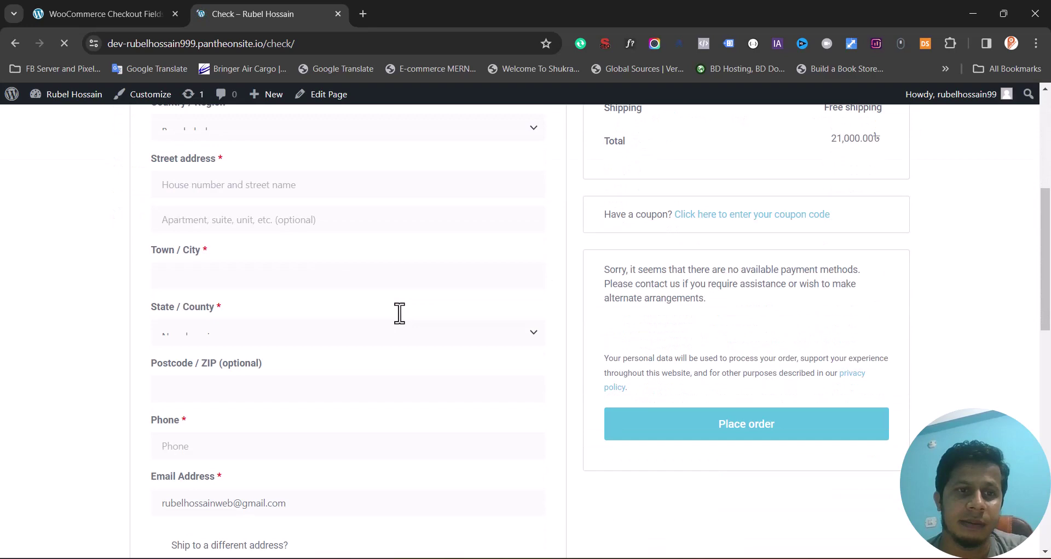
{"action": "scroll", "coordinate": [399, 313], "scroll_direction": "down", "scroll_amount": 4}
{"action": "scroll", "coordinate": [399, 313], "scroll_direction": "down", "scroll_amount": 4}
{"action": "scroll", "coordinate": [400, 313], "scroll_direction": "down", "scroll_amount": 4}
{"action": "scroll", "coordinate": [399, 313], "scroll_direction": "up", "scroll_amount": 2}
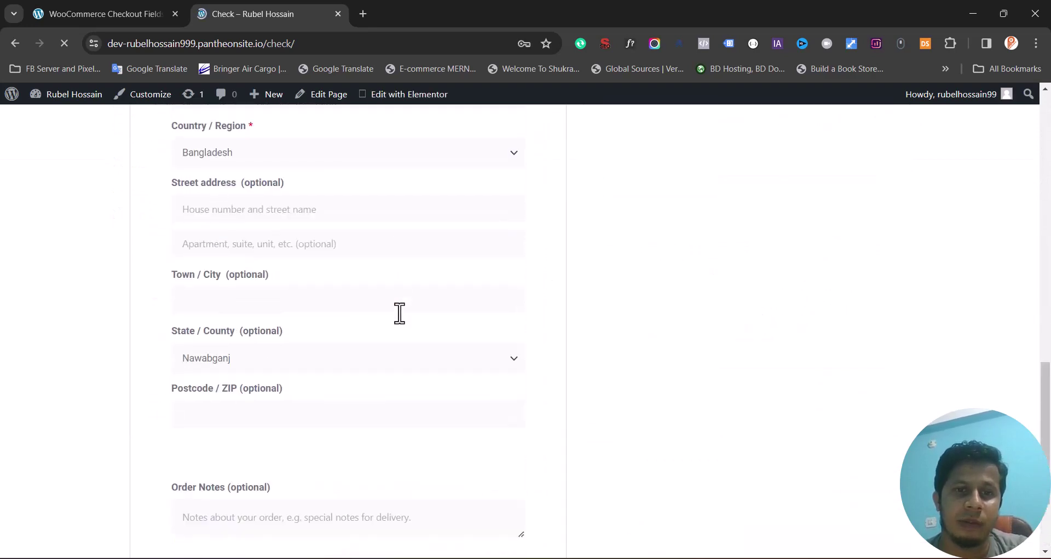
{"action": "scroll", "coordinate": [399, 313], "scroll_direction": "up", "scroll_amount": 7}
{"action": "scroll", "coordinate": [400, 313], "scroll_direction": "up", "scroll_amount": 4}
{"action": "scroll", "coordinate": [399, 312], "scroll_direction": "up", "scroll_amount": 4}
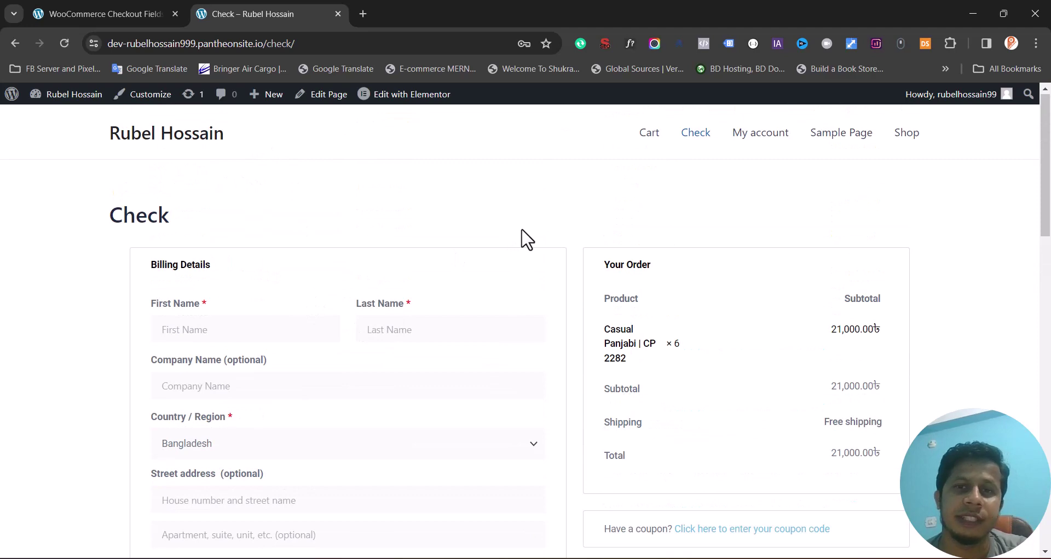
{"action": "left_click", "coordinate": [107, 10]}
{"action": "left_click", "coordinate": [262, 13]}
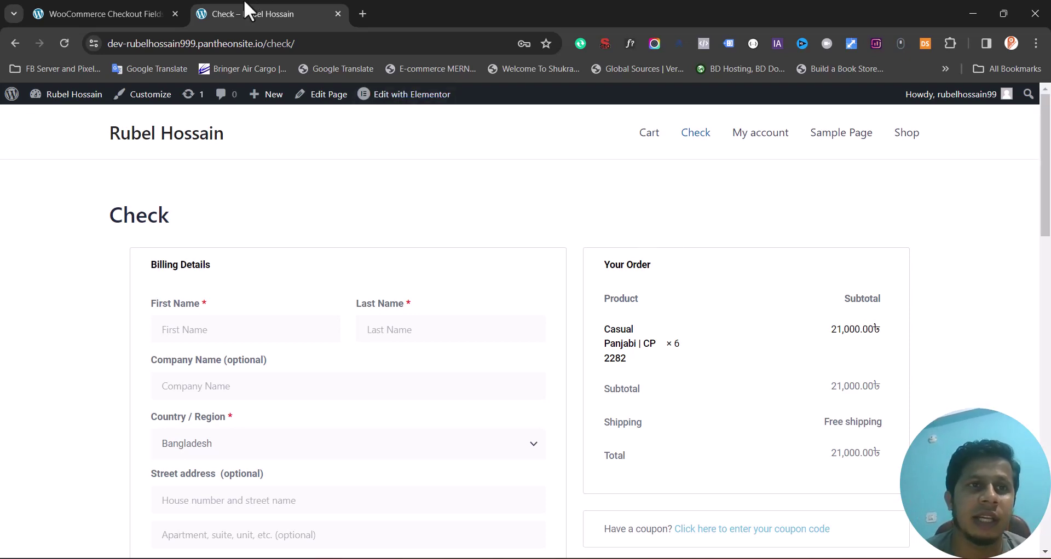
- Switch to the WooCommerce Checkout Fields settings tab
{"action": "left_click", "coordinate": [80, 10]}
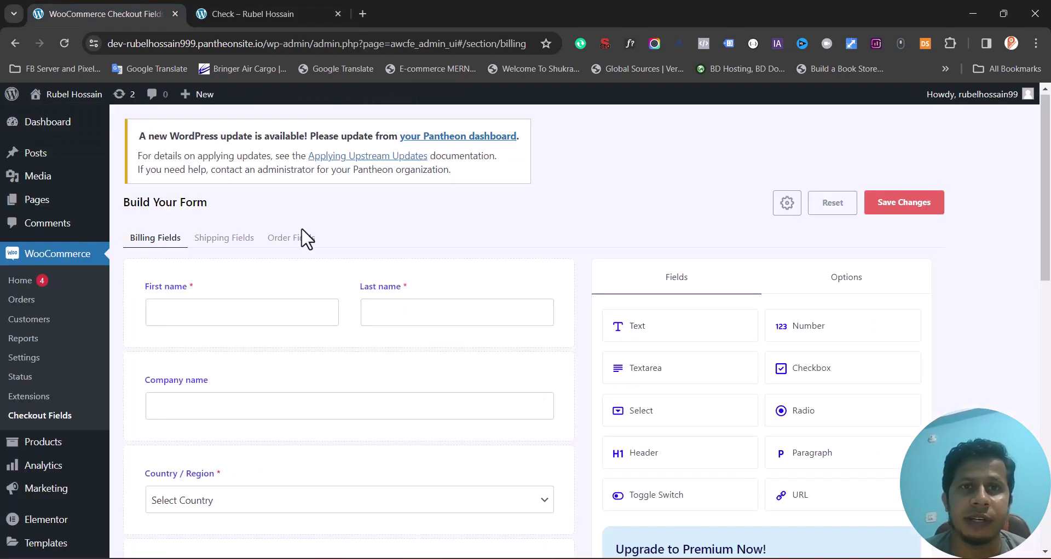
{"action": "mouse_move", "coordinate": [48, 124]}
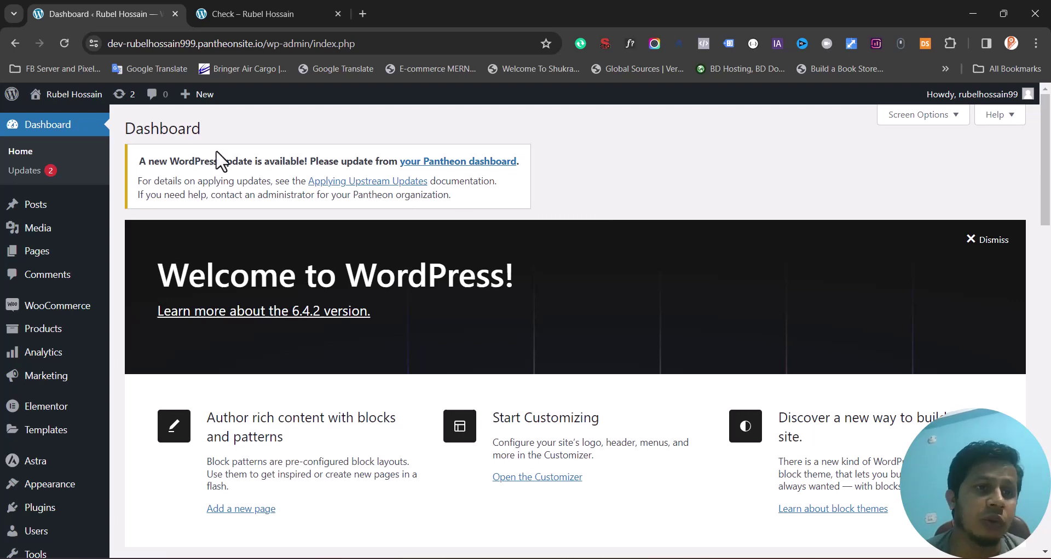
- In All Pages, note the Checkout, My Account and Shop page labels, then trash the Check page
{"action": "mouse_move", "coordinate": [36, 251]}
{"action": "left_click", "coordinate": [50, 253]}
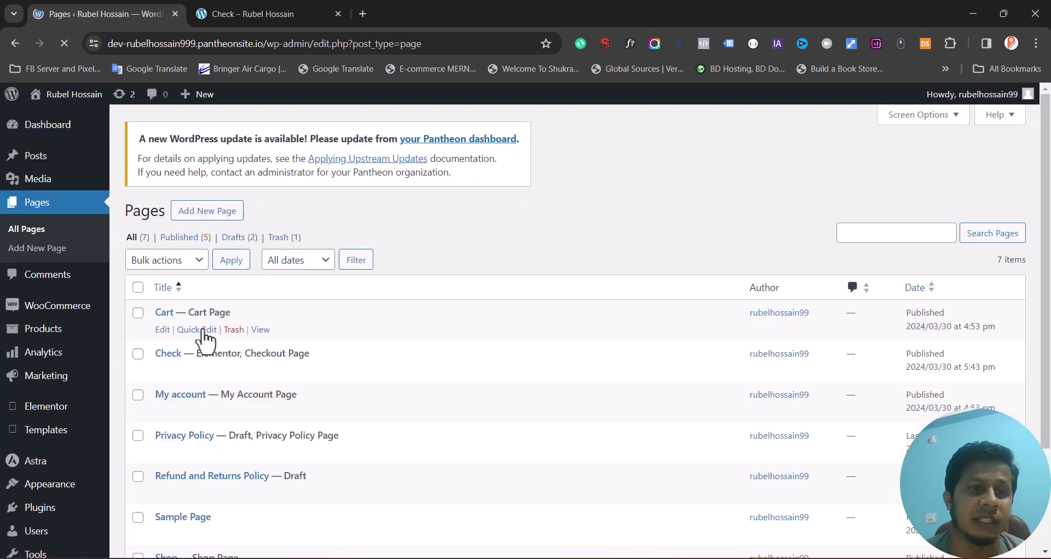
{"action": "scroll", "coordinate": [208, 336], "scroll_direction": "down", "scroll_amount": 1}
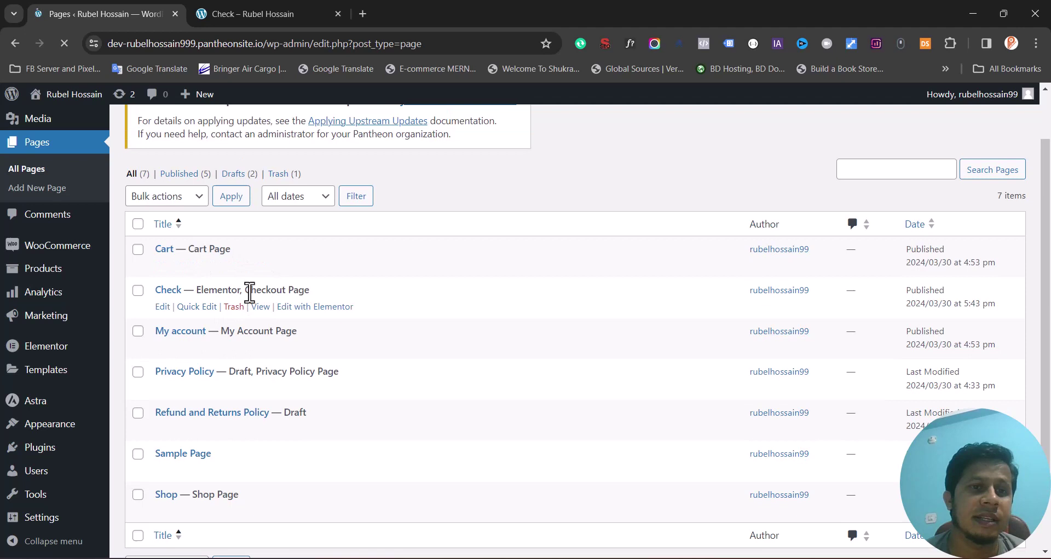
{"action": "left_click_drag", "start_coordinate": [250, 290], "coordinate": [332, 297]}
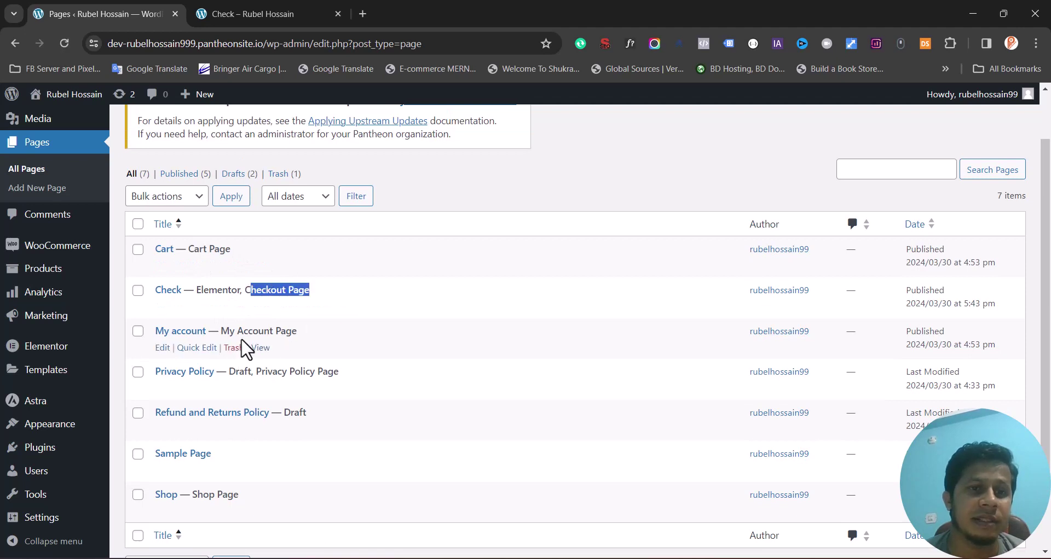
{"action": "left_click_drag", "start_coordinate": [237, 331], "coordinate": [314, 343]}
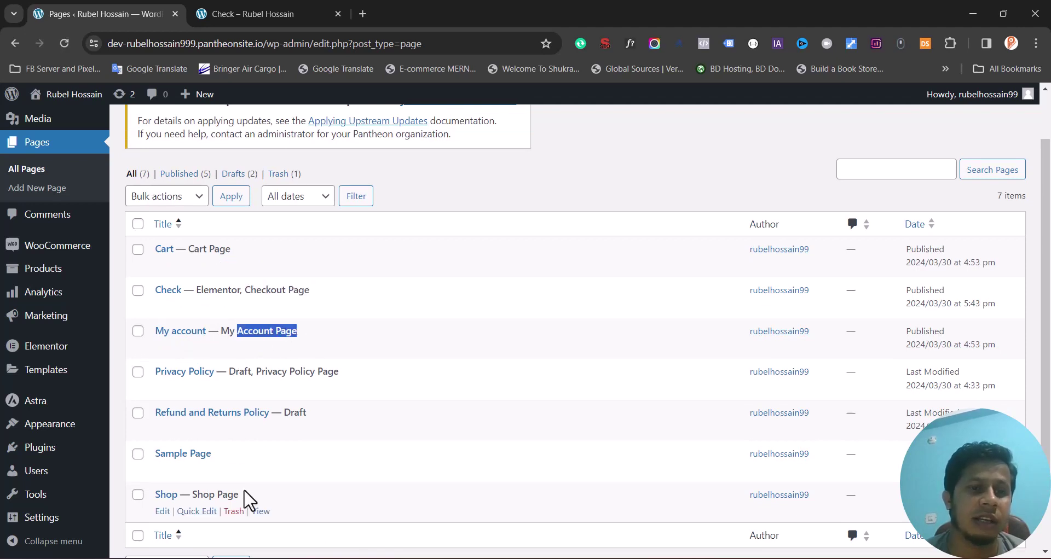
{"action": "left_click_drag", "start_coordinate": [239, 494], "coordinate": [195, 494]}
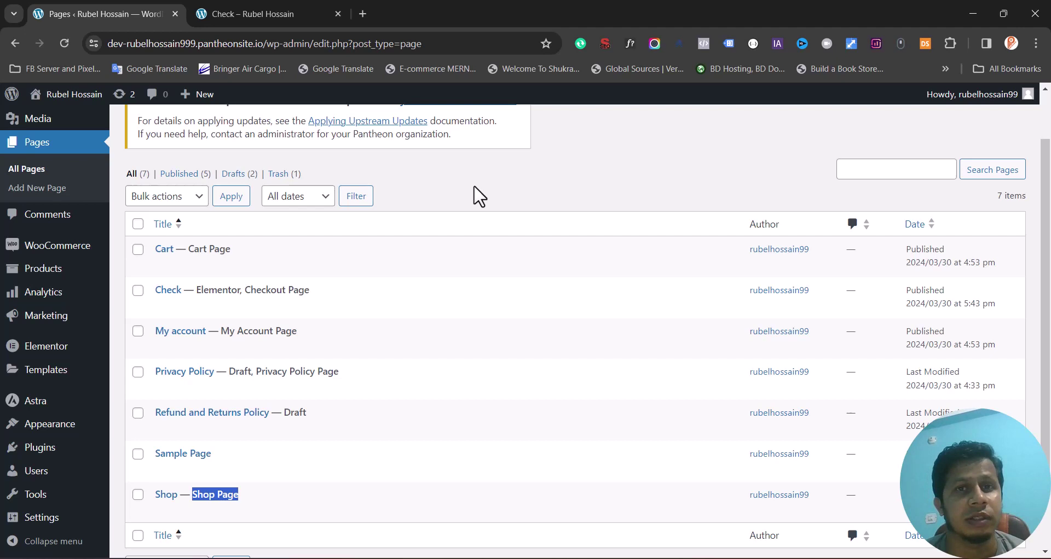
{"action": "mouse_move", "coordinate": [207, 376]}
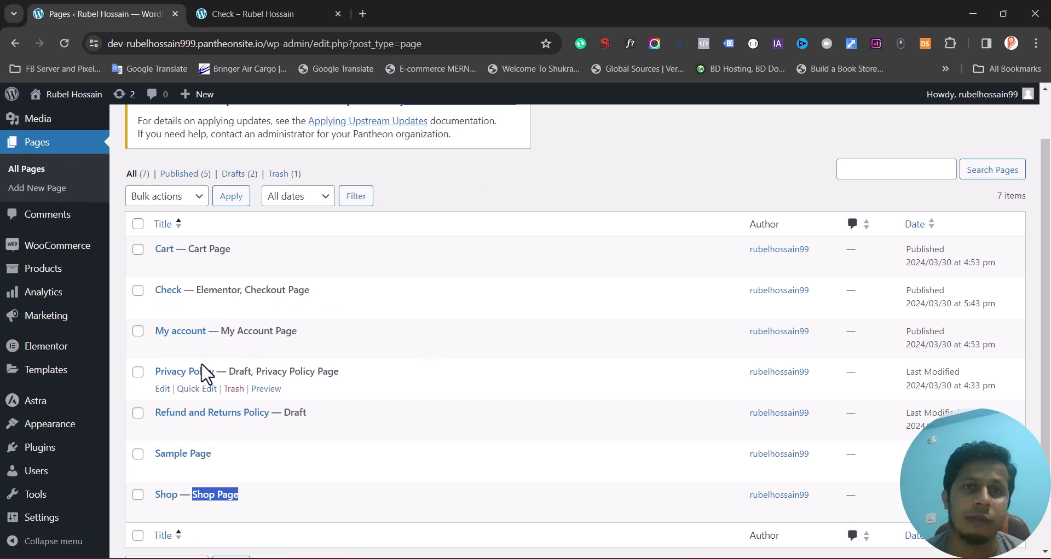
{"action": "scroll", "coordinate": [207, 375], "scroll_direction": "down", "scroll_amount": 2}
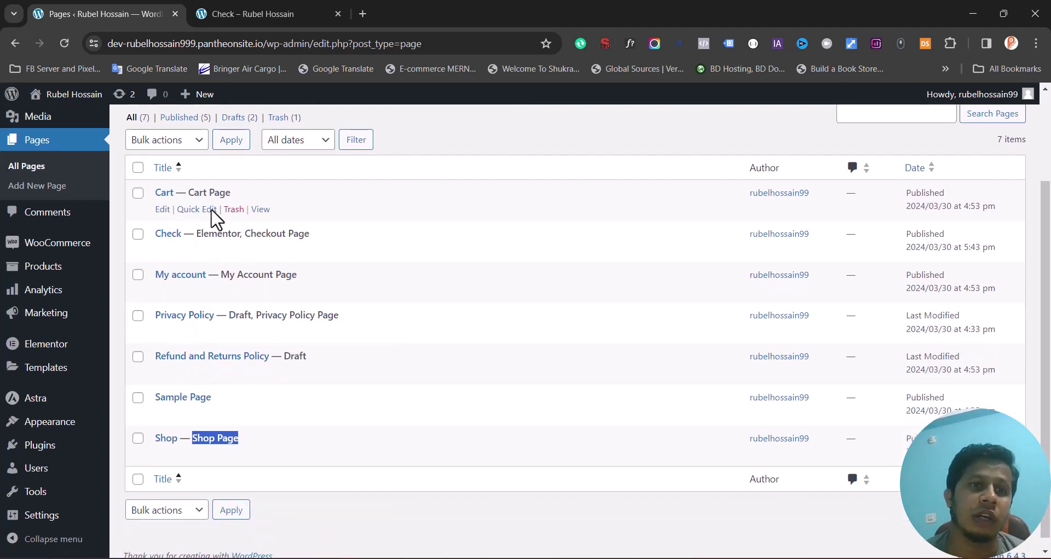
{"action": "mouse_move", "coordinate": [231, 246]}
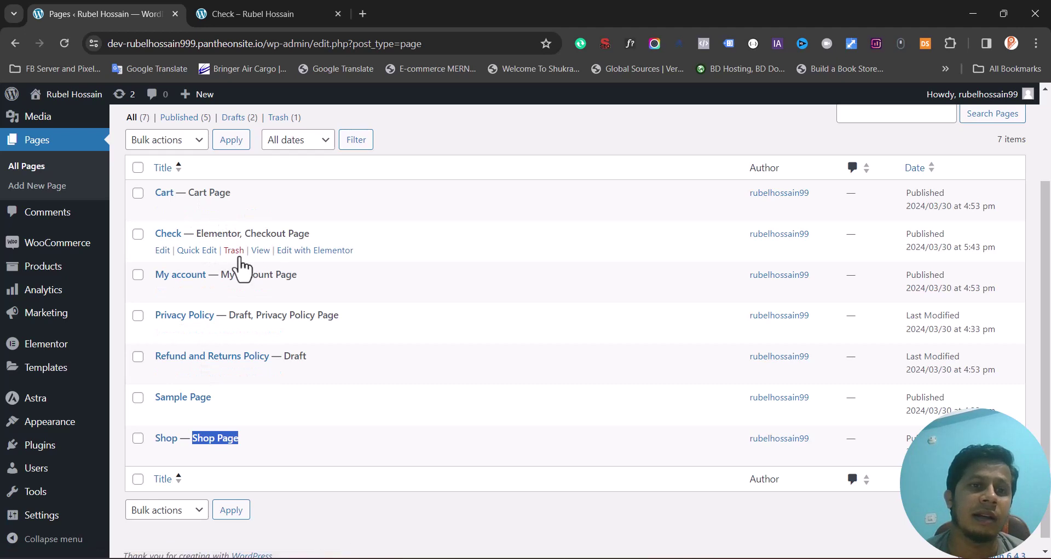
{"action": "left_click", "coordinate": [239, 257]}
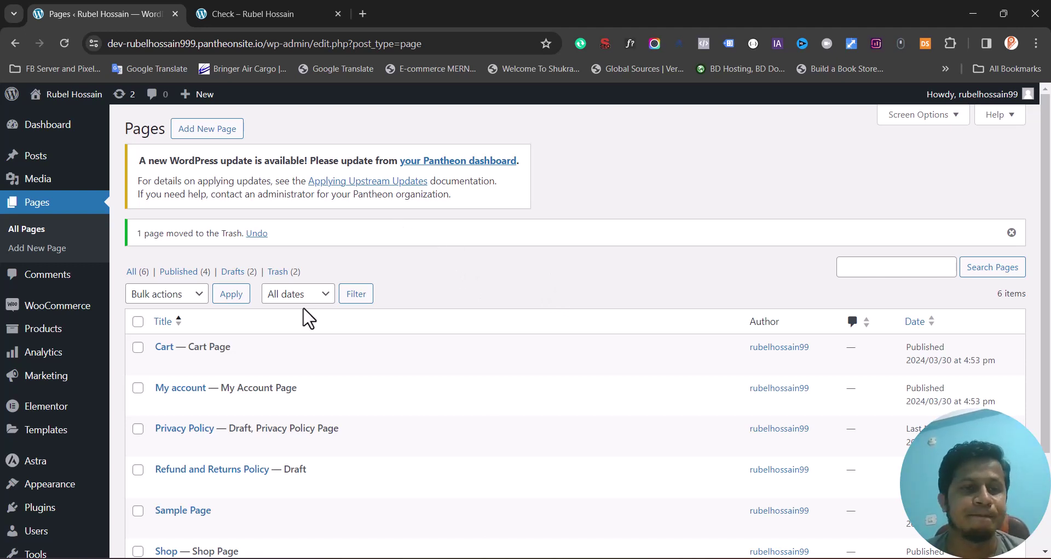
- Reload the old Check page address to confirm it shows page-not-found, then return to Pages
{"action": "scroll", "coordinate": [304, 312], "scroll_direction": "down", "scroll_amount": 1}
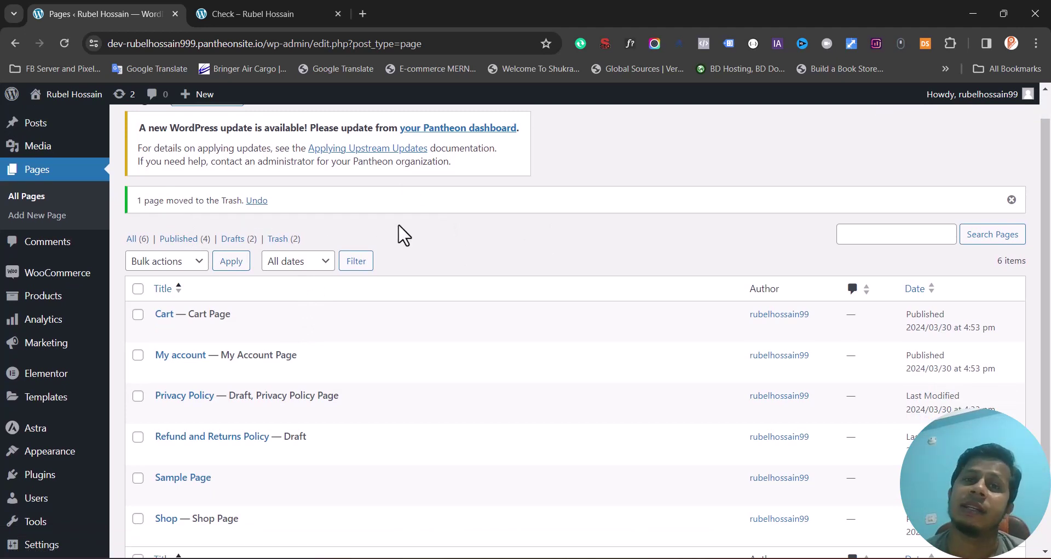
{"action": "left_click", "coordinate": [252, 11]}
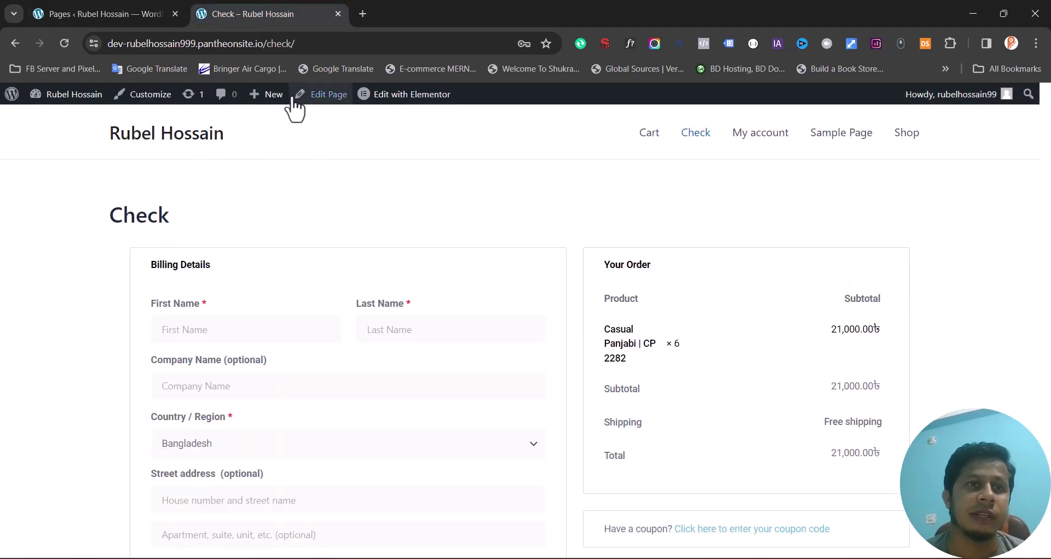
{"action": "left_click", "coordinate": [268, 45]}
{"action": "key", "text": "Return"}
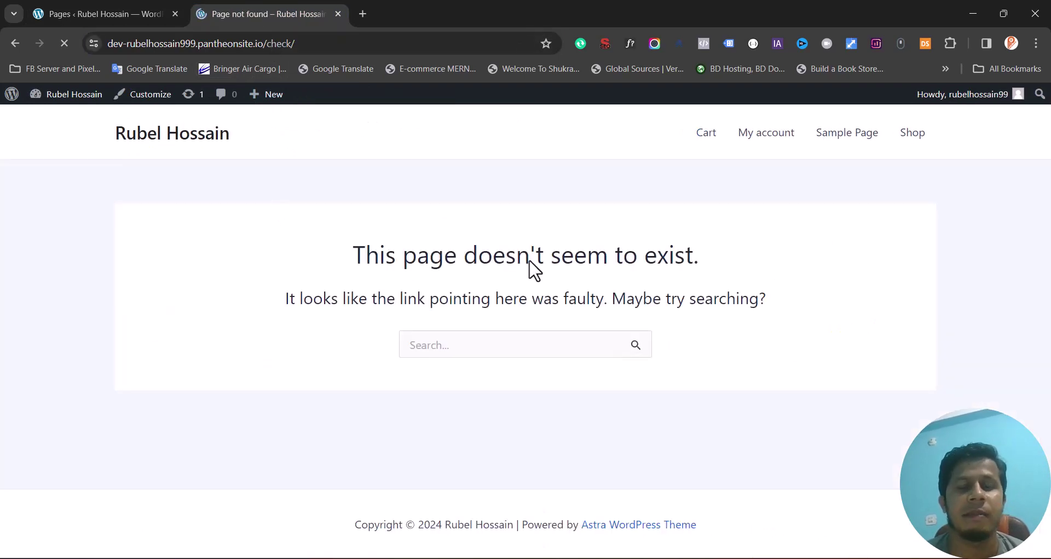
{"action": "left_click", "coordinate": [63, 11]}
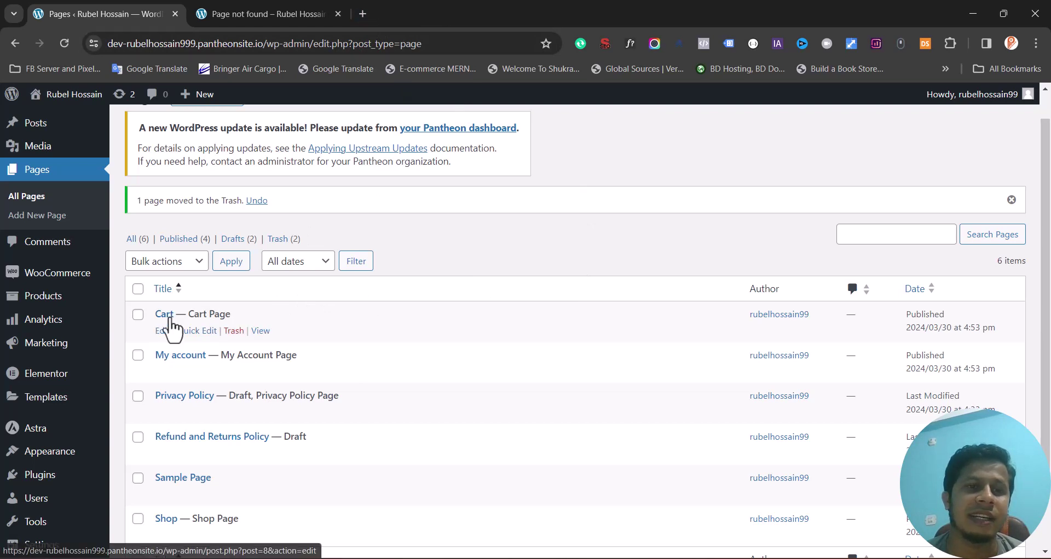
{"action": "scroll", "coordinate": [170, 325], "scroll_direction": "down", "scroll_amount": 1}
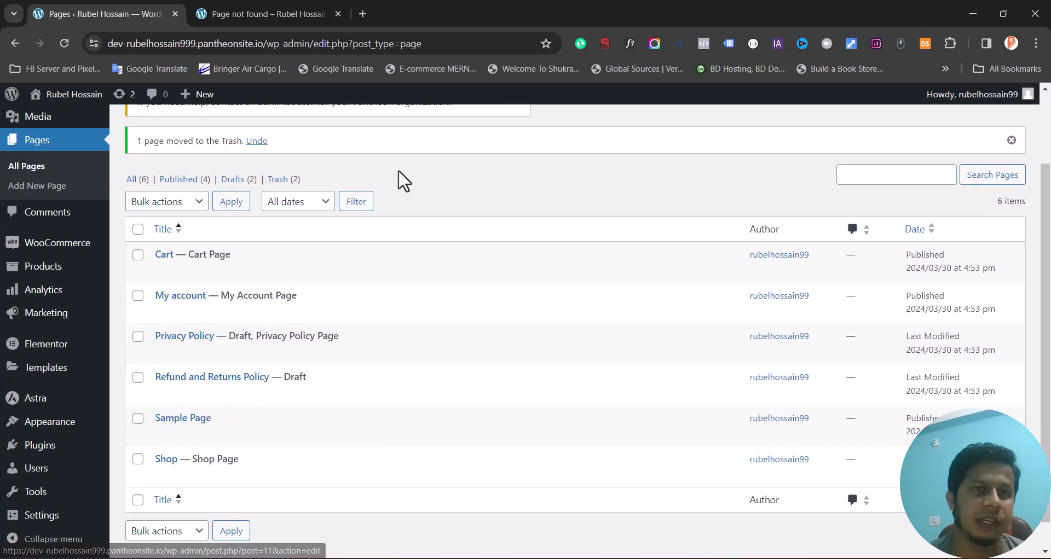
- Search Google for the woo checkout shortcode and open the woo.com Shortcodes documentation
{"action": "left_click", "coordinate": [363, 14]}
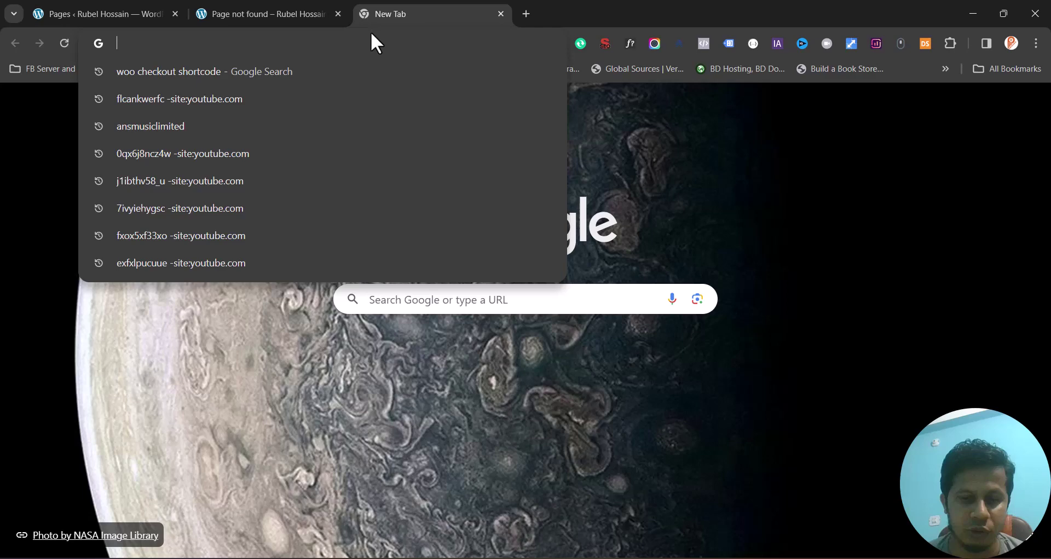
{"action": "type", "text": "woo checkout shortcode"}
{"action": "key", "text": "Return"}
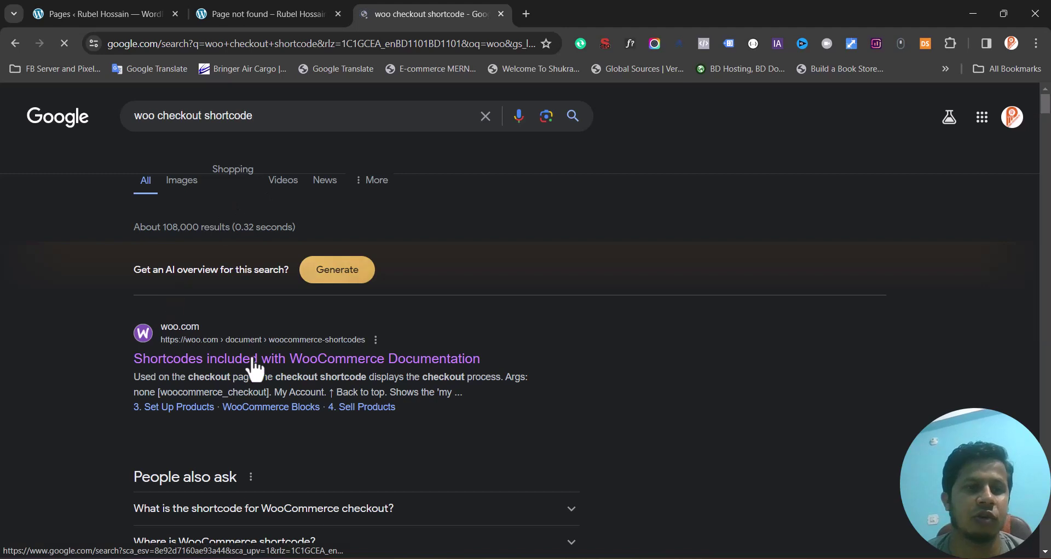
{"action": "left_click", "coordinate": [251, 361]}
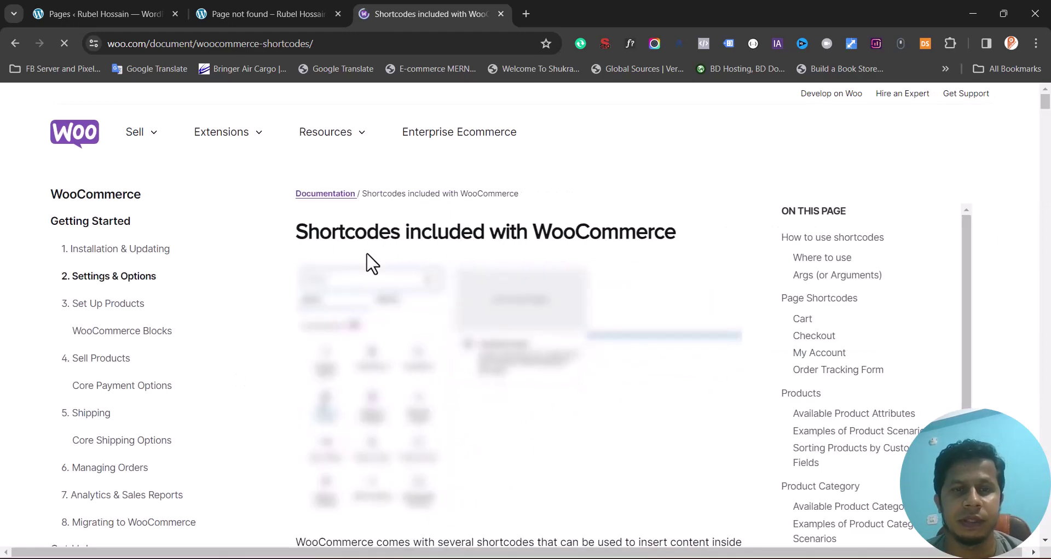
- Find and select the woocommerce_checkout shortcode, then return to the WordPress pages list
{"action": "scroll", "coordinate": [373, 264], "scroll_direction": "down", "scroll_amount": 2}
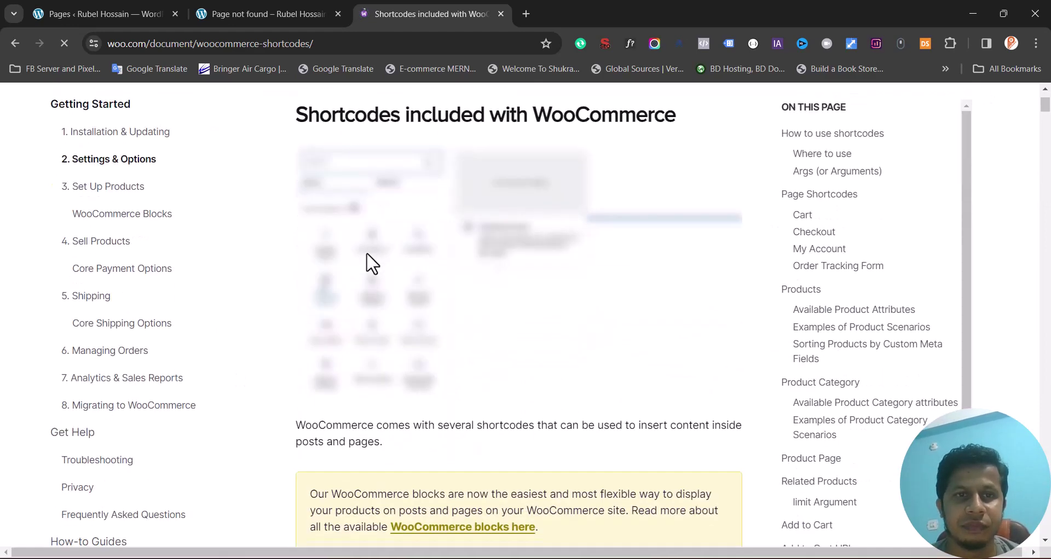
{"action": "scroll", "coordinate": [372, 264], "scroll_direction": "down", "scroll_amount": 3}
{"action": "scroll", "coordinate": [373, 265], "scroll_direction": "down", "scroll_amount": 5}
{"action": "scroll", "coordinate": [373, 264], "scroll_direction": "down", "scroll_amount": 6}
{"action": "scroll", "coordinate": [372, 265], "scroll_direction": "down", "scroll_amount": 8}
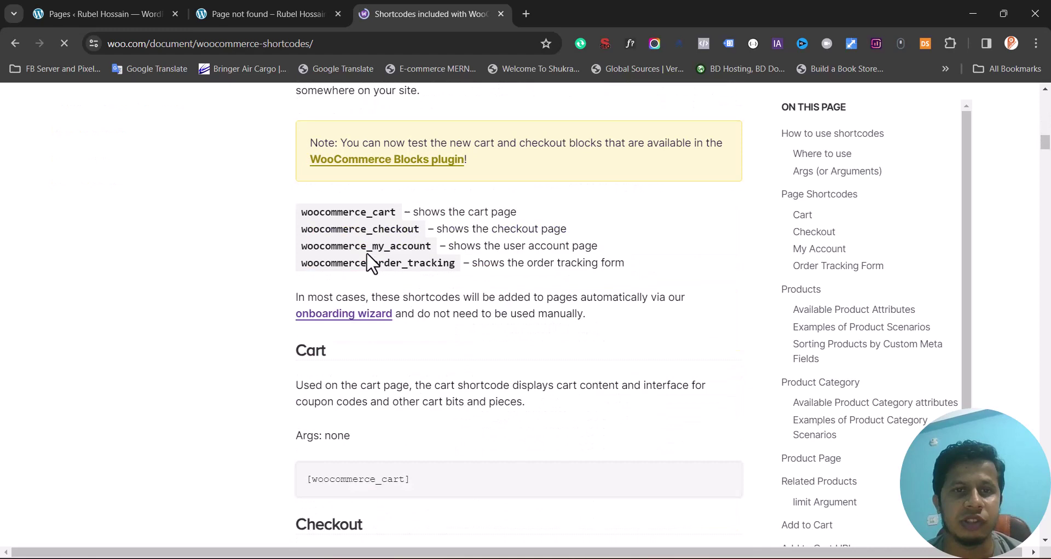
{"action": "scroll", "coordinate": [369, 263], "scroll_direction": "down", "scroll_amount": 2}
{"action": "scroll", "coordinate": [368, 263], "scroll_direction": "up", "scroll_amount": 1}
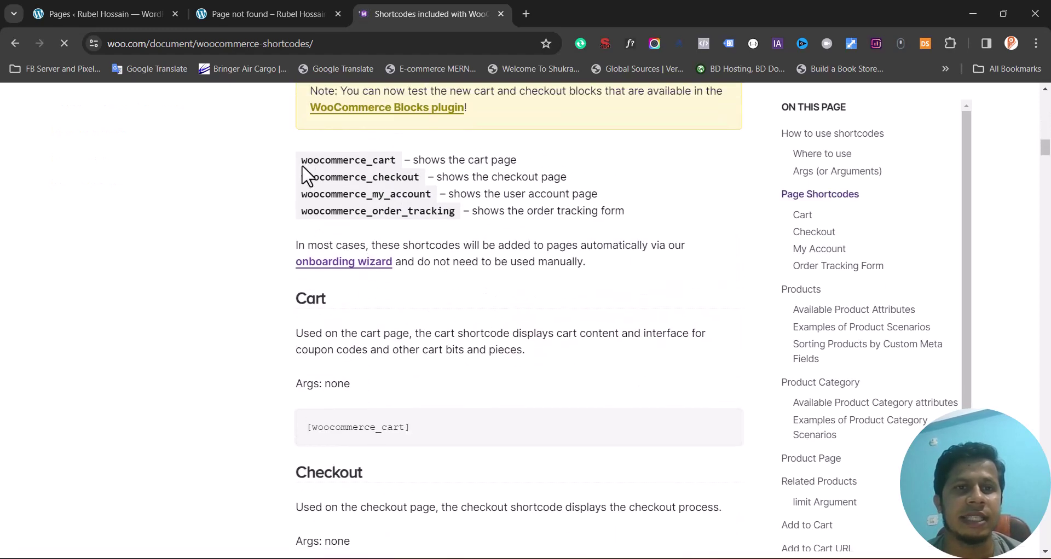
{"action": "left_click_drag", "start_coordinate": [302, 158], "coordinate": [629, 212]}
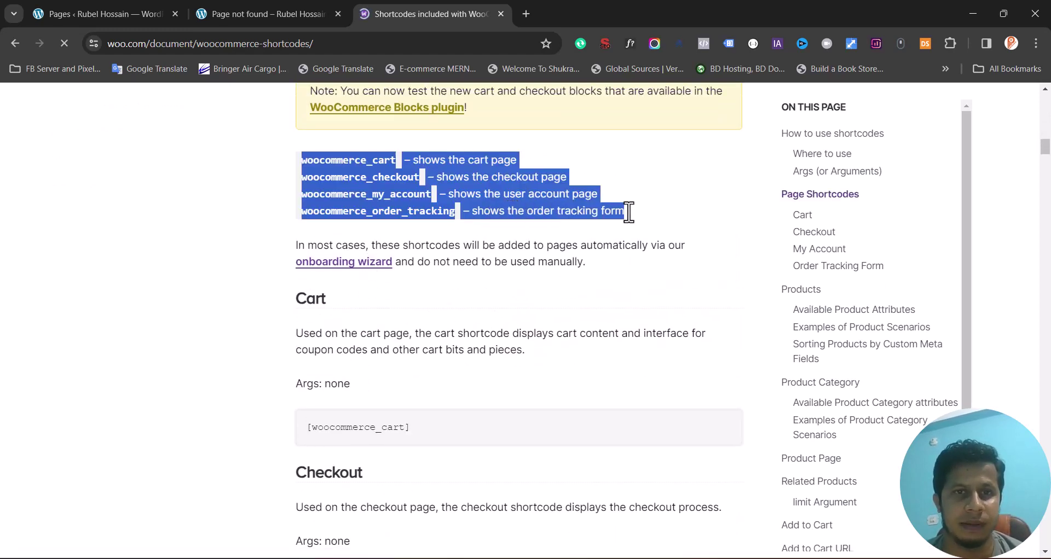
{"action": "left_click", "coordinate": [629, 216]}
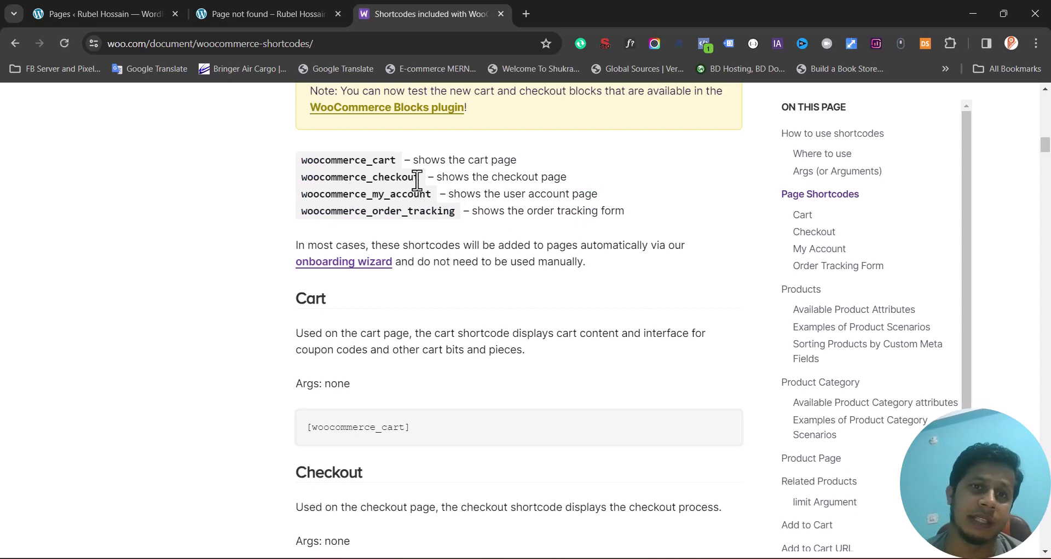
{"action": "left_click_drag", "start_coordinate": [420, 177], "coordinate": [307, 179]}
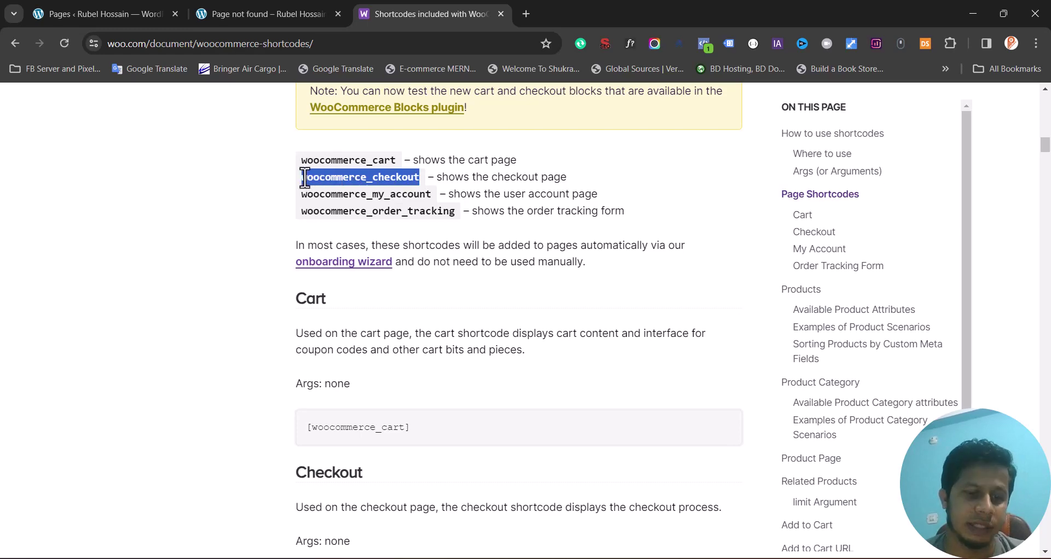
{"action": "left_click", "coordinate": [209, 11]}
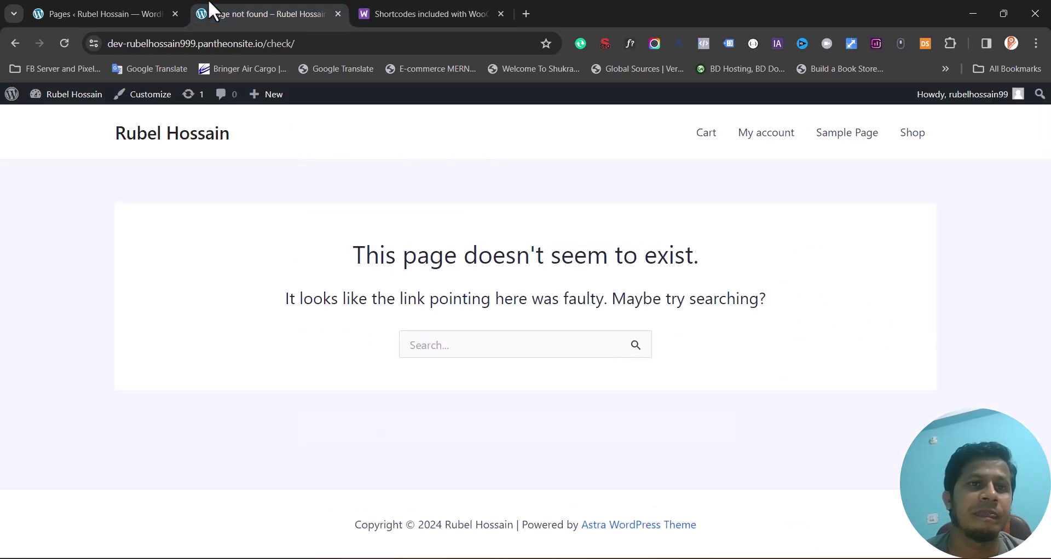
{"action": "left_click", "coordinate": [179, 10]}
{"action": "scroll", "coordinate": [181, 202], "scroll_direction": "up", "scroll_amount": 3}
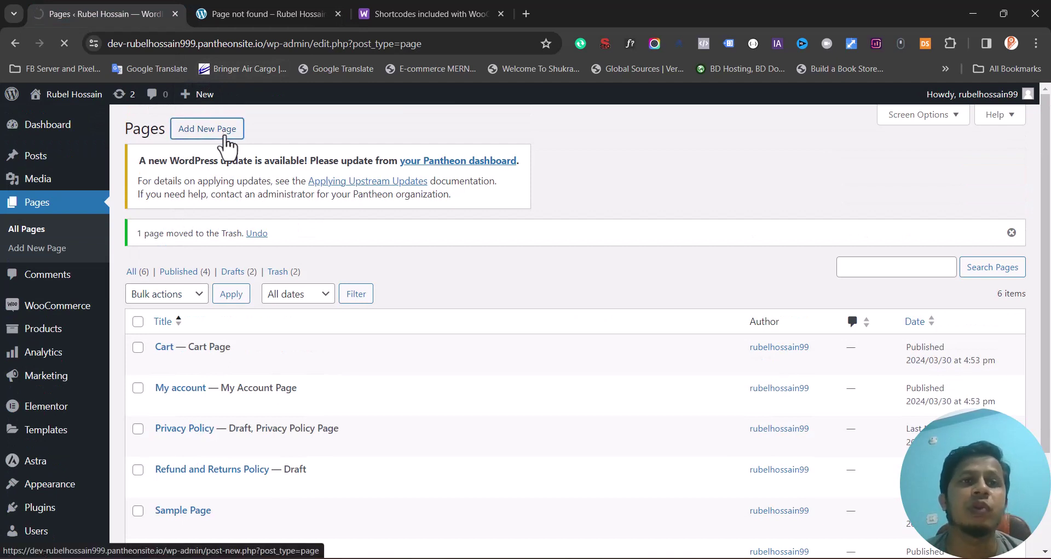
- Publish an empty new page titled 'Check by Rubel' and leave the editor
{"action": "left_click", "coordinate": [285, 12]}
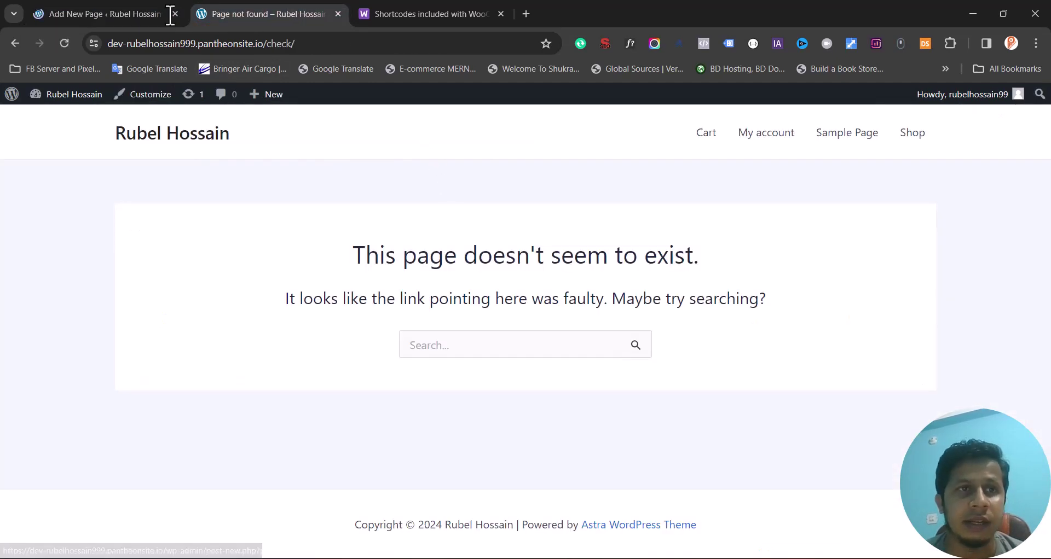
{"action": "left_click", "coordinate": [96, 11]}
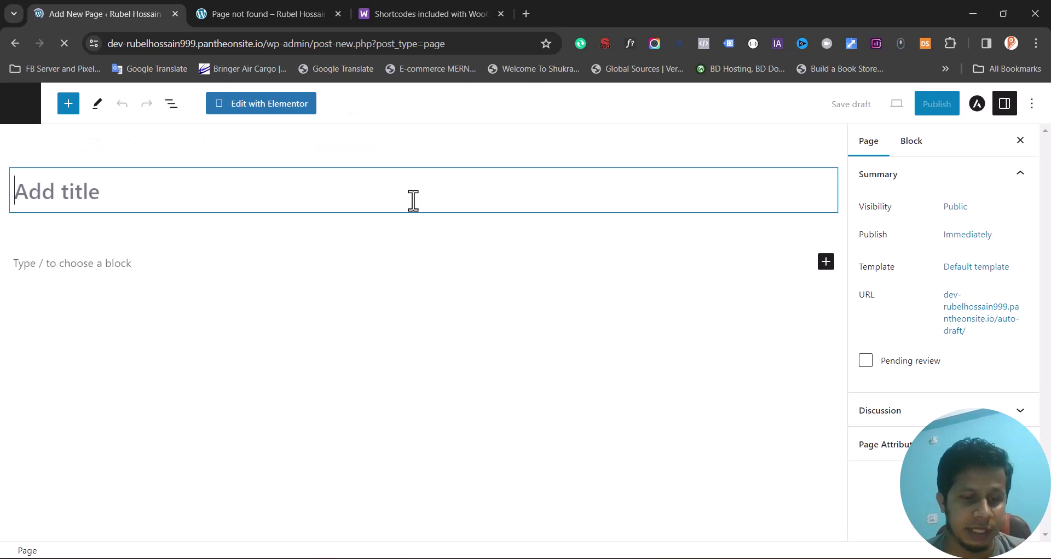
{"action": "type", "text": "Check"}
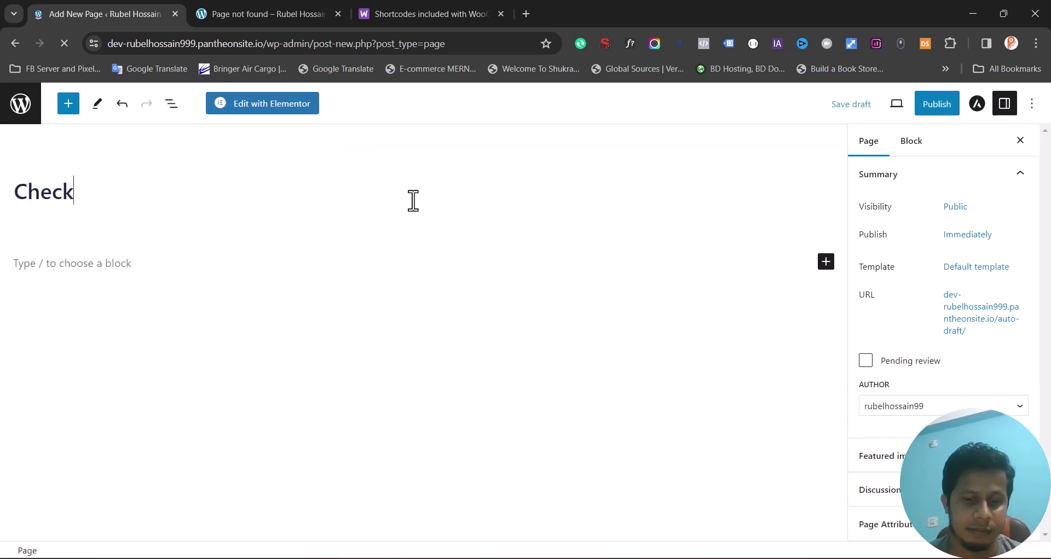
{"action": "type", "text": " by Rubel"}
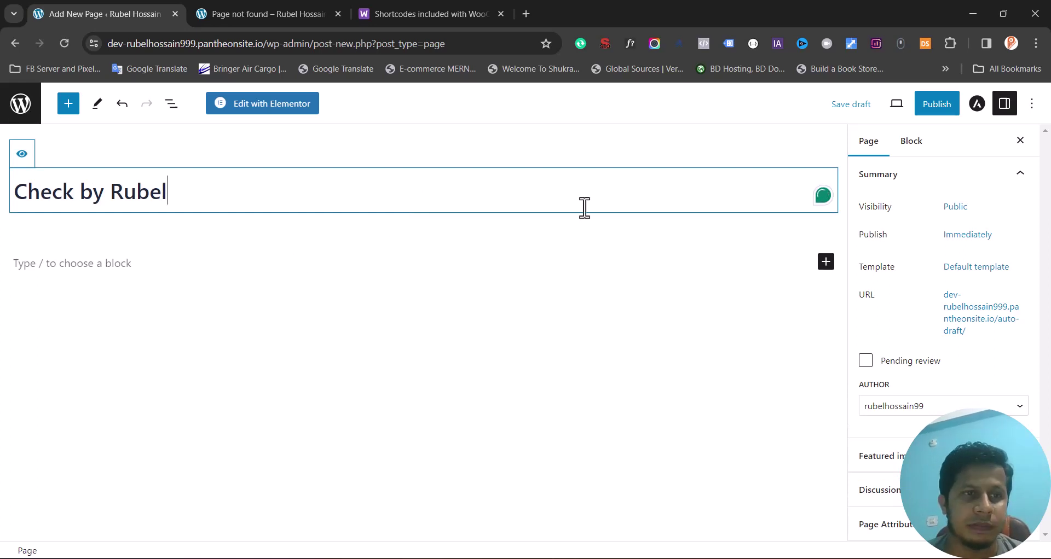
{"action": "key", "text": "Return"}
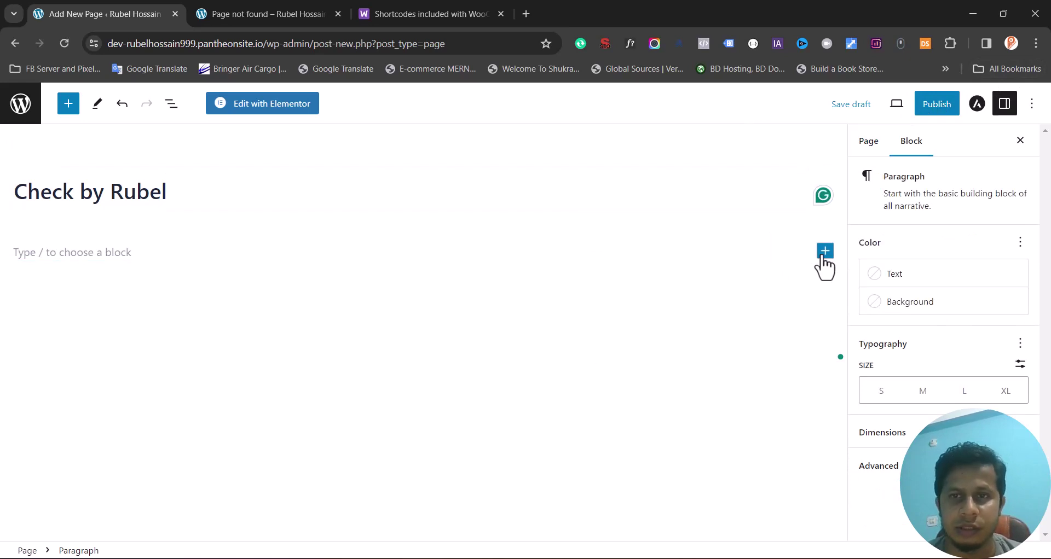
{"action": "left_click", "coordinate": [824, 252]}
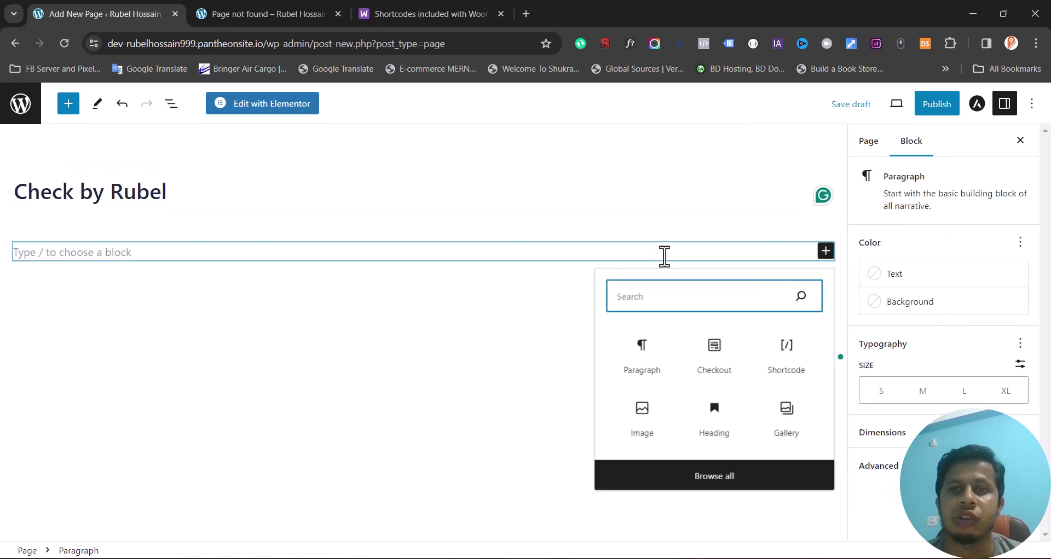
{"action": "left_click", "coordinate": [663, 256]}
{"action": "left_click", "coordinate": [927, 107]}
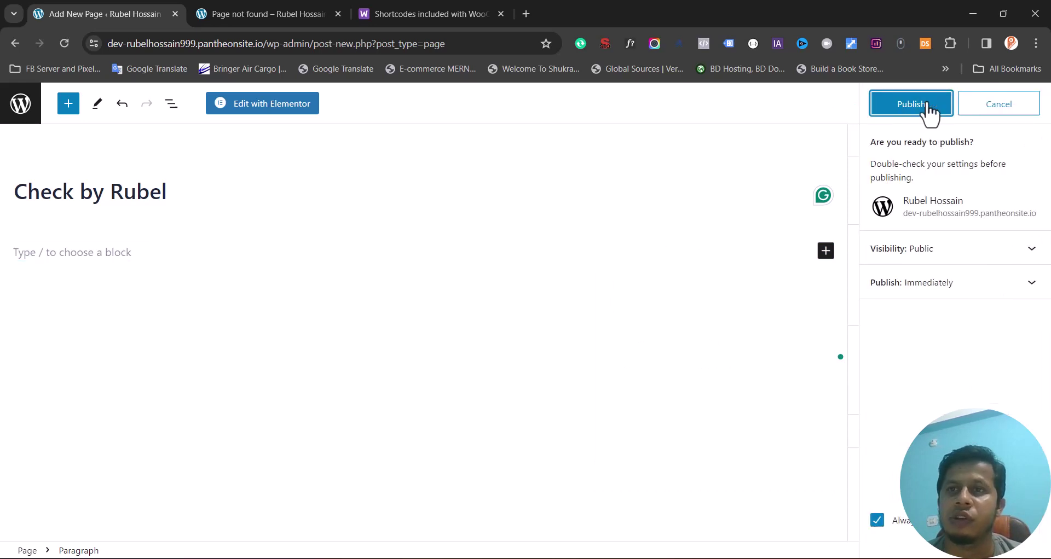
{"action": "left_click", "coordinate": [926, 108]}
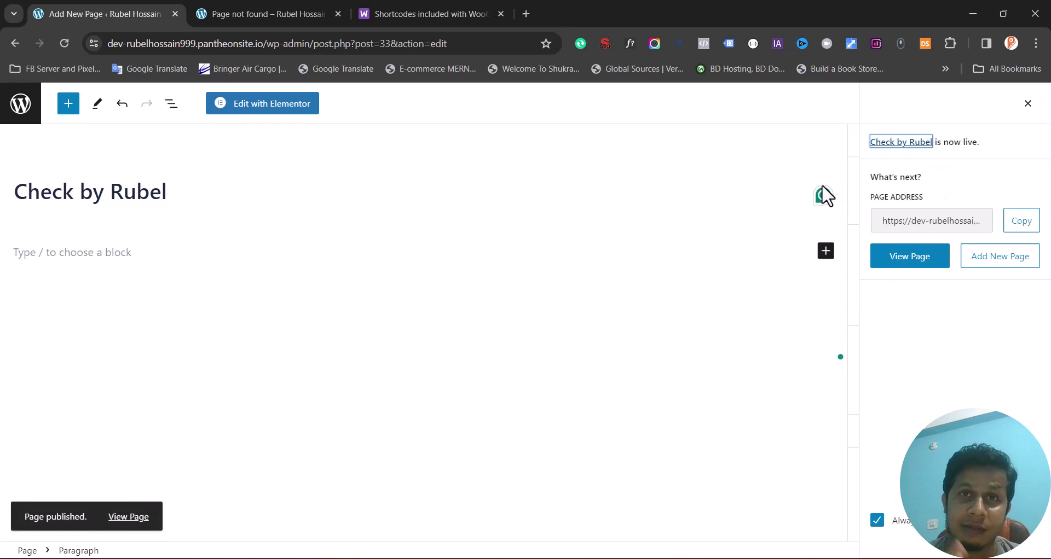
{"action": "left_click", "coordinate": [22, 107]}
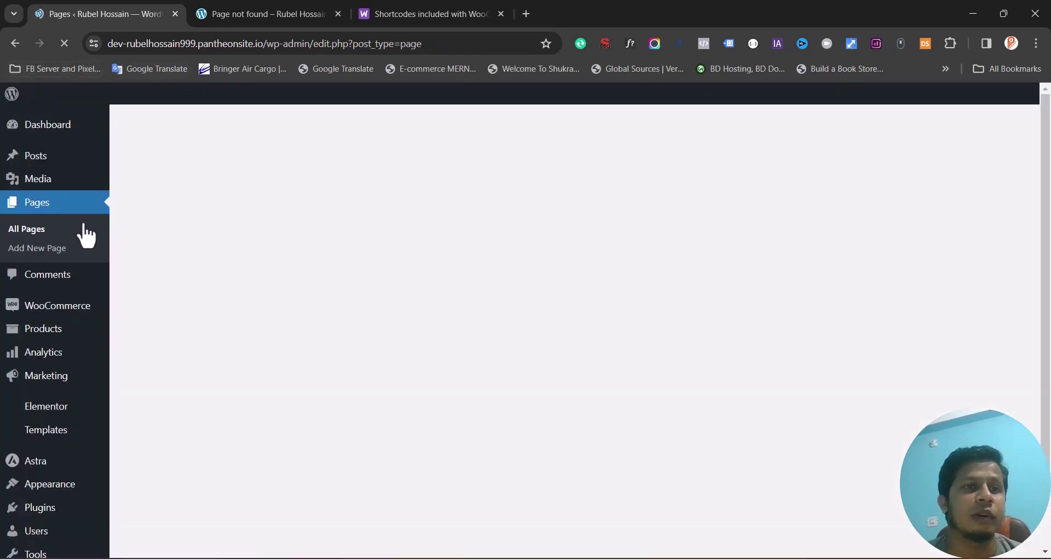
- Reload the storefront tab to see the new page live, then return to the Pages list
{"action": "left_click", "coordinate": [300, 11]}
{"action": "left_click", "coordinate": [271, 43]}
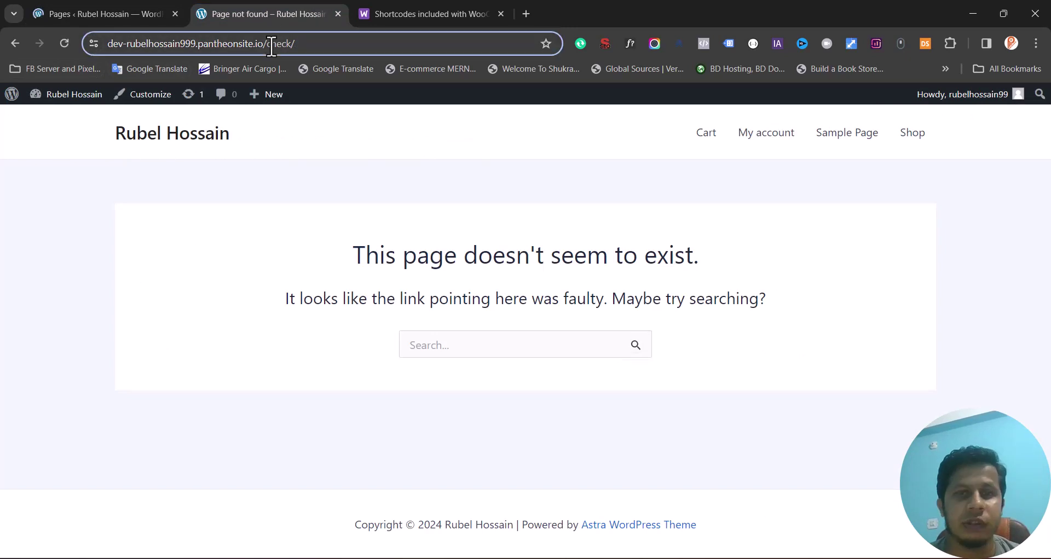
{"action": "key", "text": "Return"}
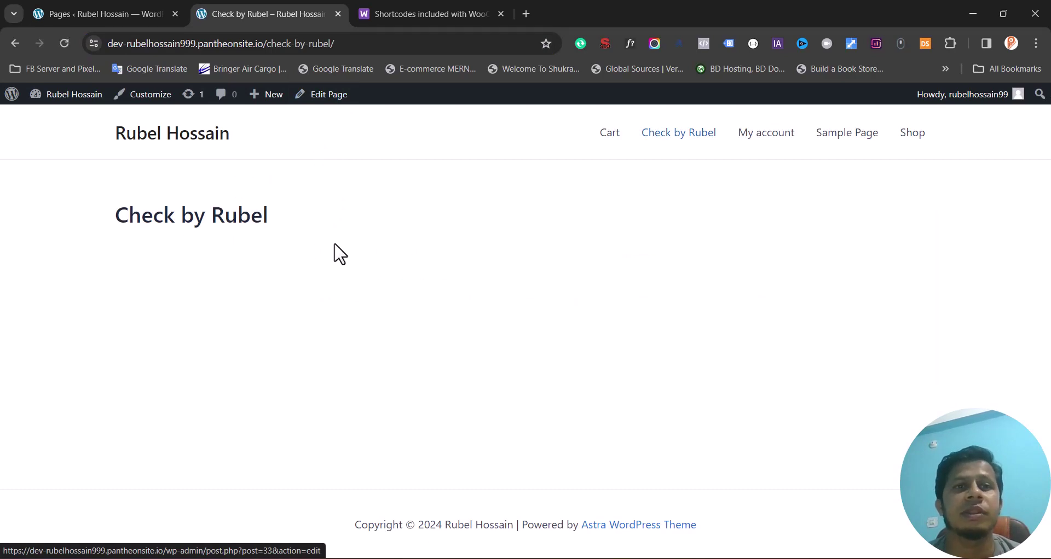
{"action": "left_click", "coordinate": [105, 12]}
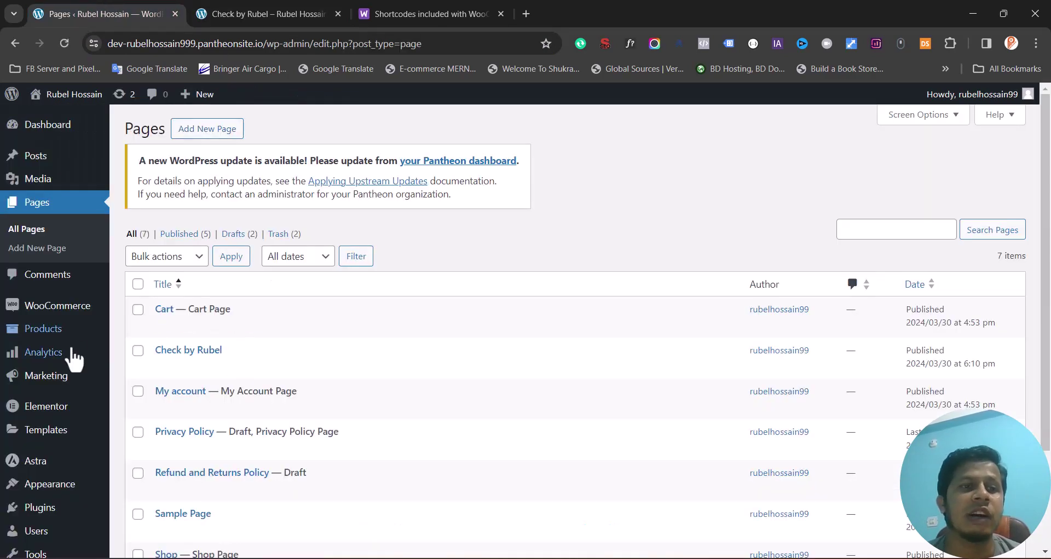
{"action": "scroll", "coordinate": [73, 358], "scroll_direction": "down", "scroll_amount": 1}
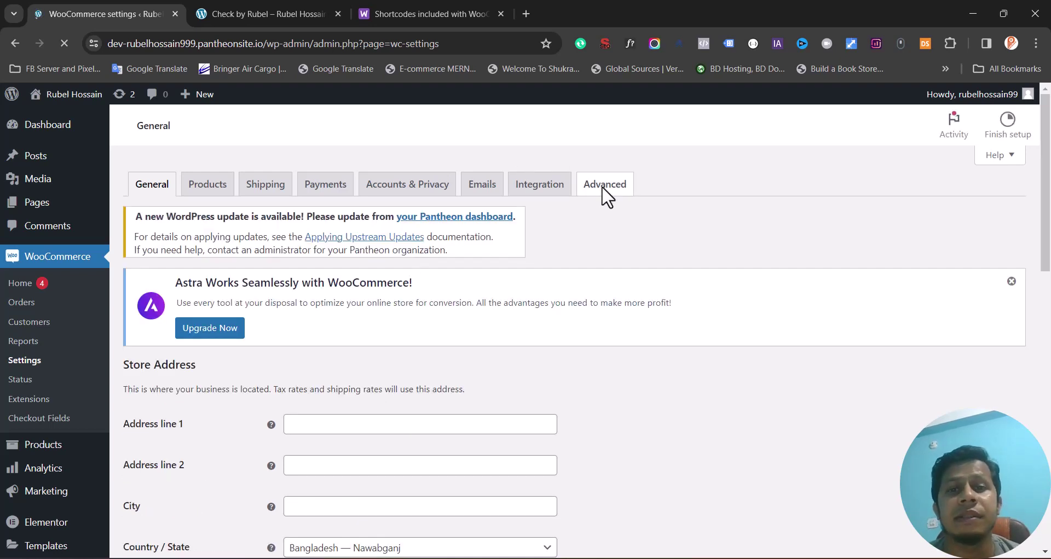
- In Advanced settings, set Checkout page to 'Check by Rubel (ID: 33)' and save changes
{"action": "left_click", "coordinate": [603, 191]}
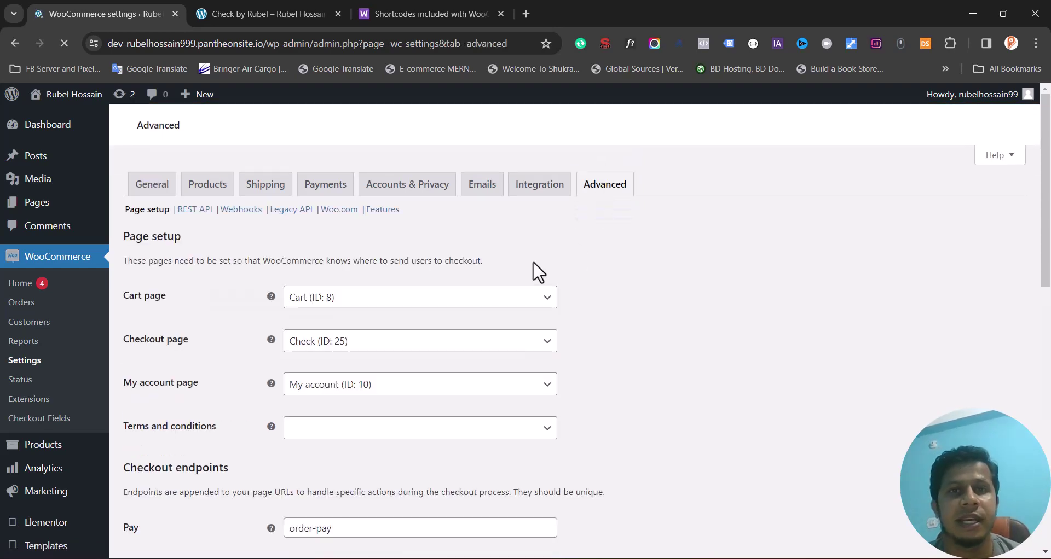
{"action": "scroll", "coordinate": [534, 270], "scroll_direction": "down", "scroll_amount": 2}
{"action": "scroll", "coordinate": [534, 269], "scroll_direction": "down", "scroll_amount": 1}
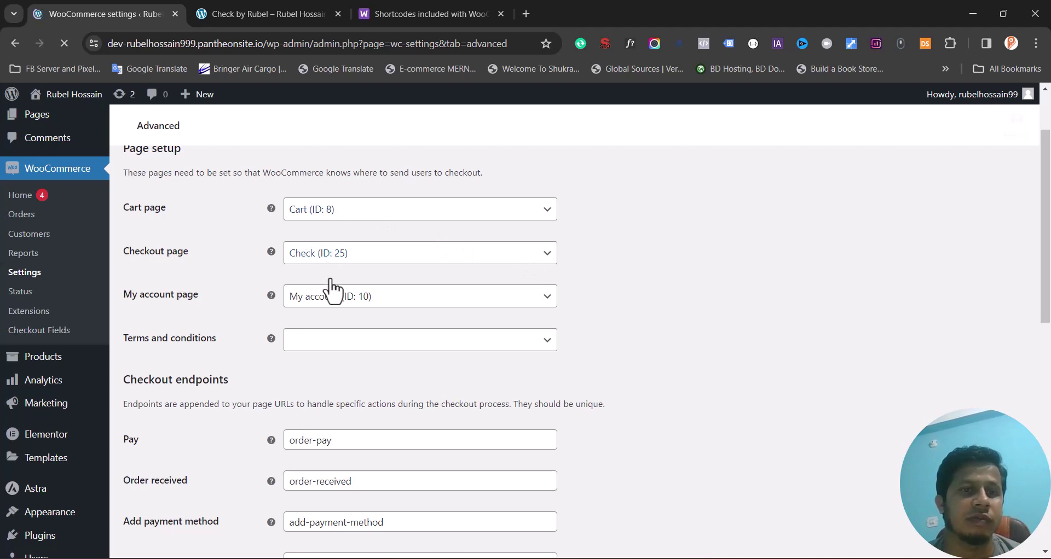
{"action": "scroll", "coordinate": [340, 425], "scroll_direction": "down", "scroll_amount": 2}
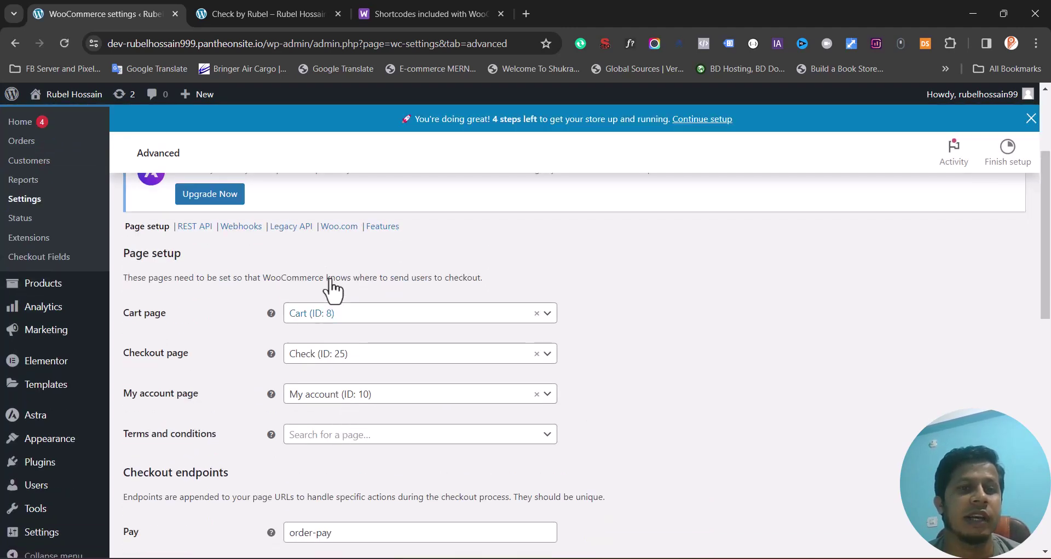
{"action": "left_click", "coordinate": [342, 357]}
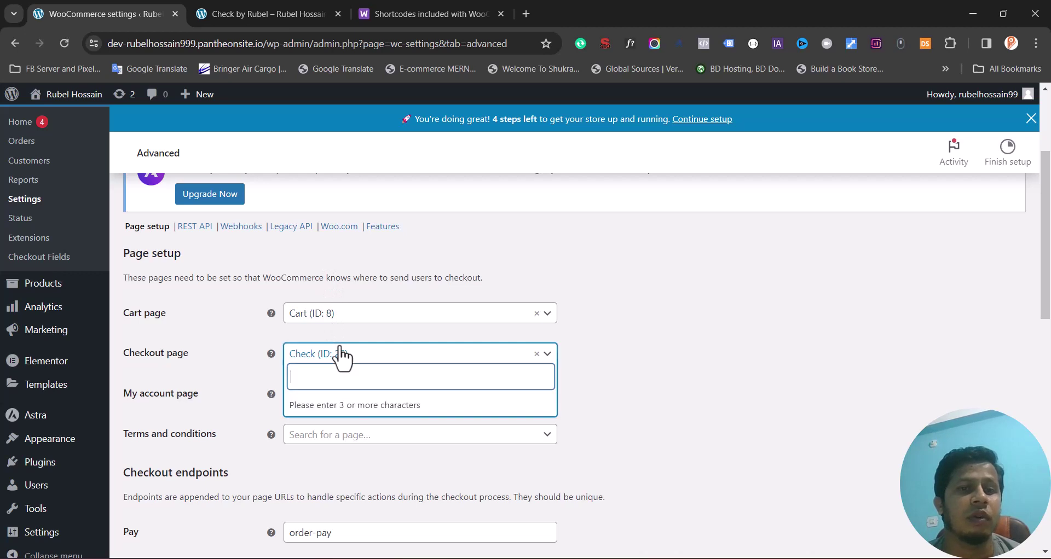
{"action": "type", "text": "chec"}
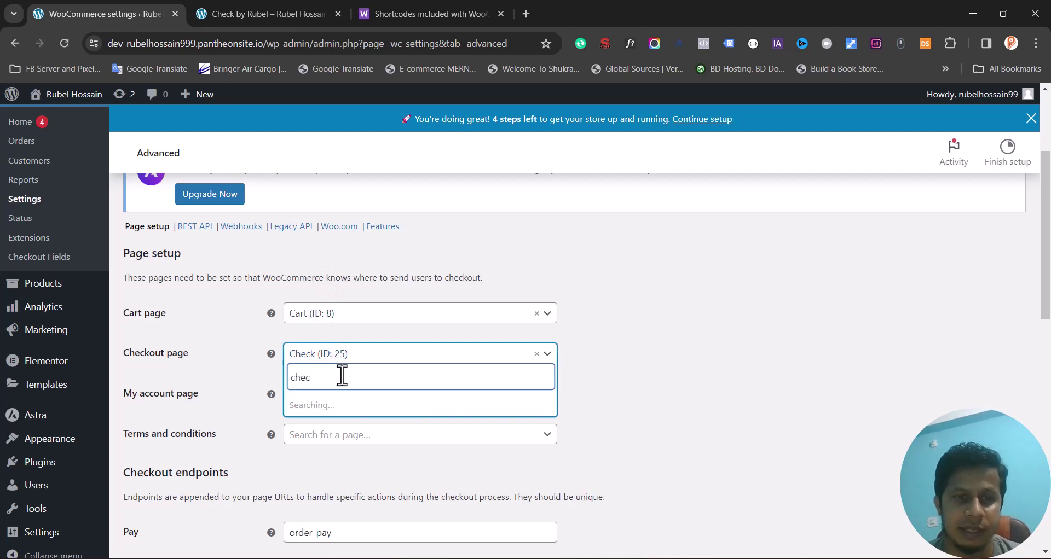
{"action": "type", "text": "k"}
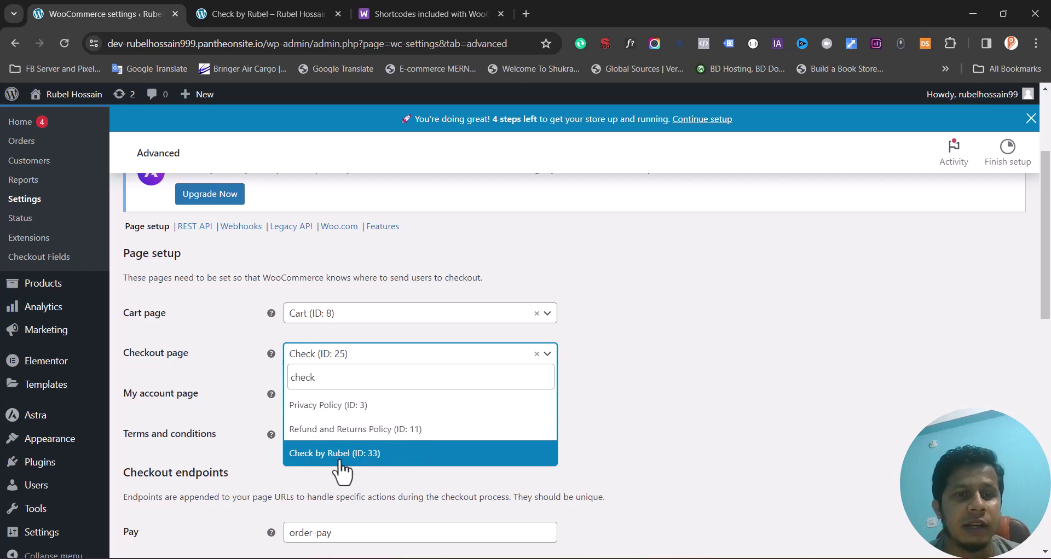
{"action": "left_click", "coordinate": [329, 463]}
{"action": "scroll", "coordinate": [793, 335], "scroll_direction": "up", "scroll_amount": 3}
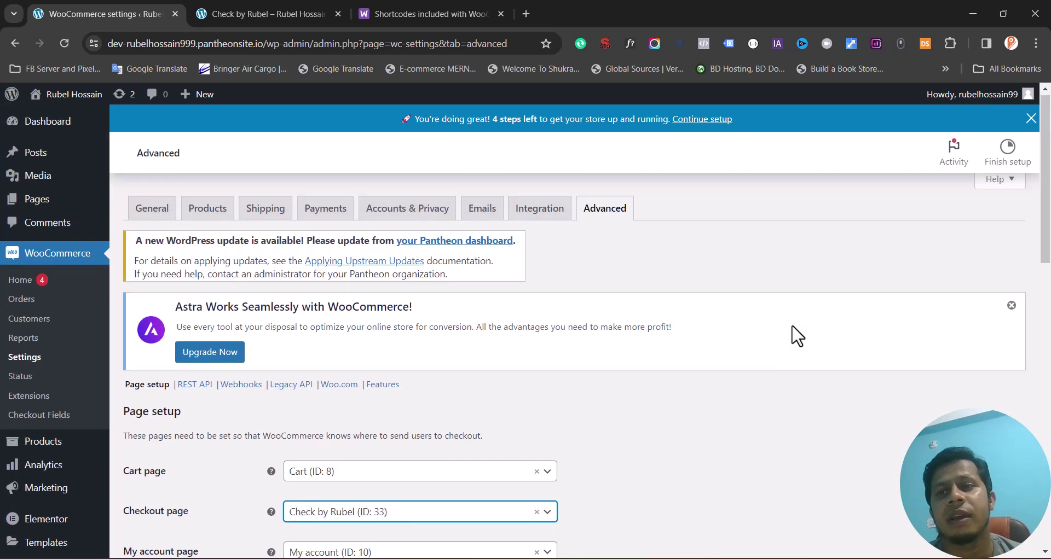
{"action": "scroll", "coordinate": [859, 408], "scroll_direction": "down", "scroll_amount": 9}
{"action": "scroll", "coordinate": [858, 408], "scroll_direction": "down", "scroll_amount": 5}
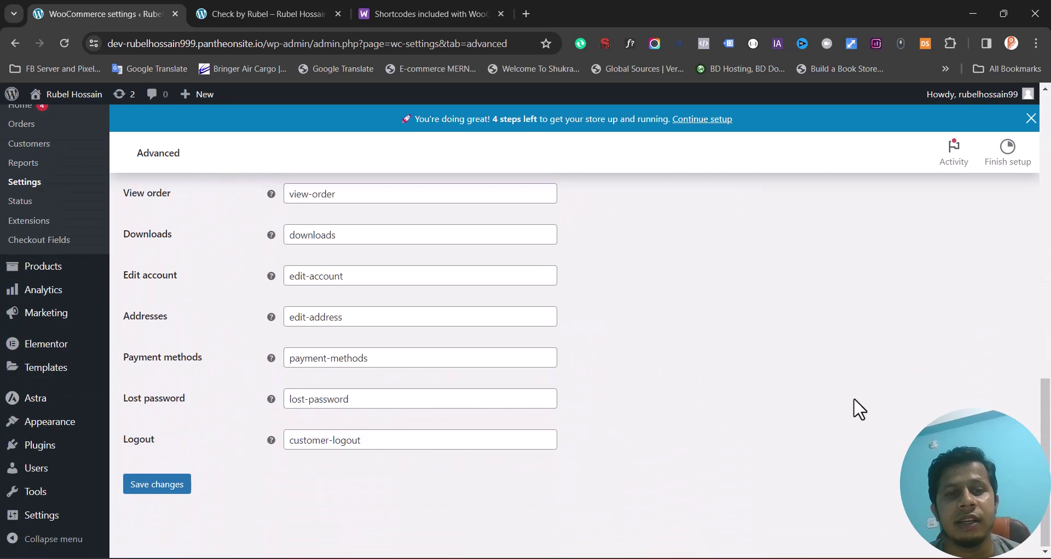
{"action": "left_click", "coordinate": [167, 500]}
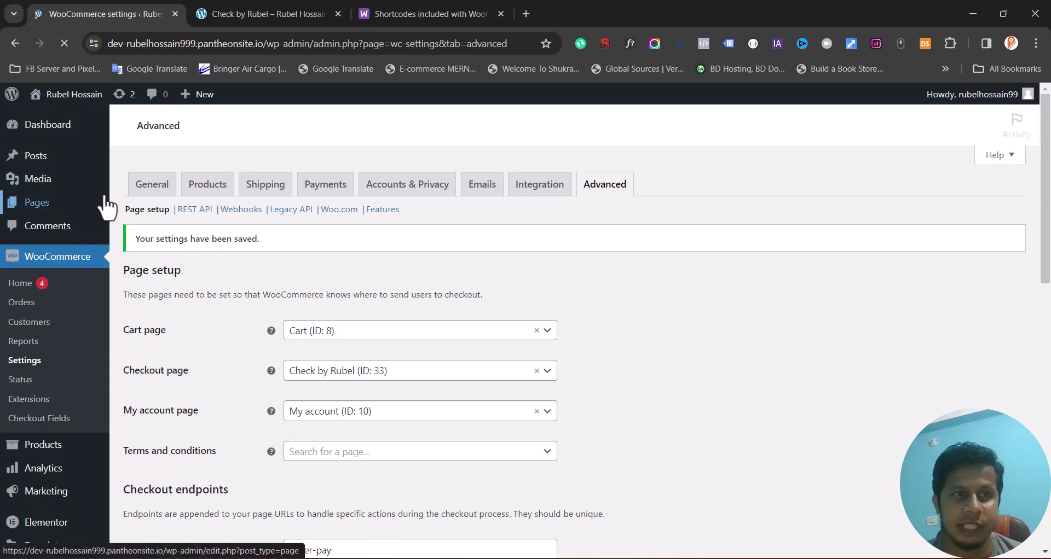
{"action": "mouse_move", "coordinate": [37, 202]}
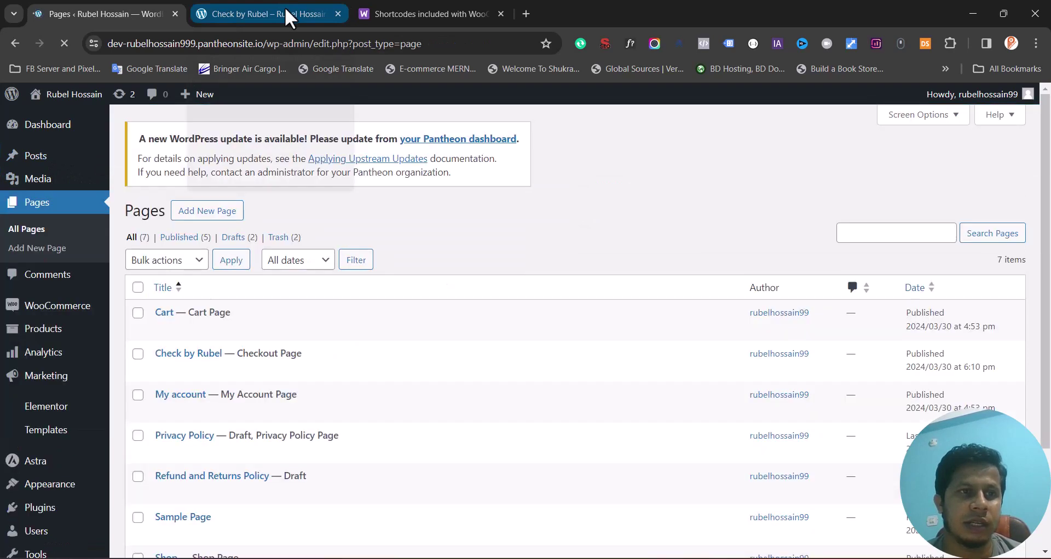
- Reload the live Check by Rubel page to confirm only its title shows, then return to the admin pages list
{"action": "left_click", "coordinate": [284, 7]}
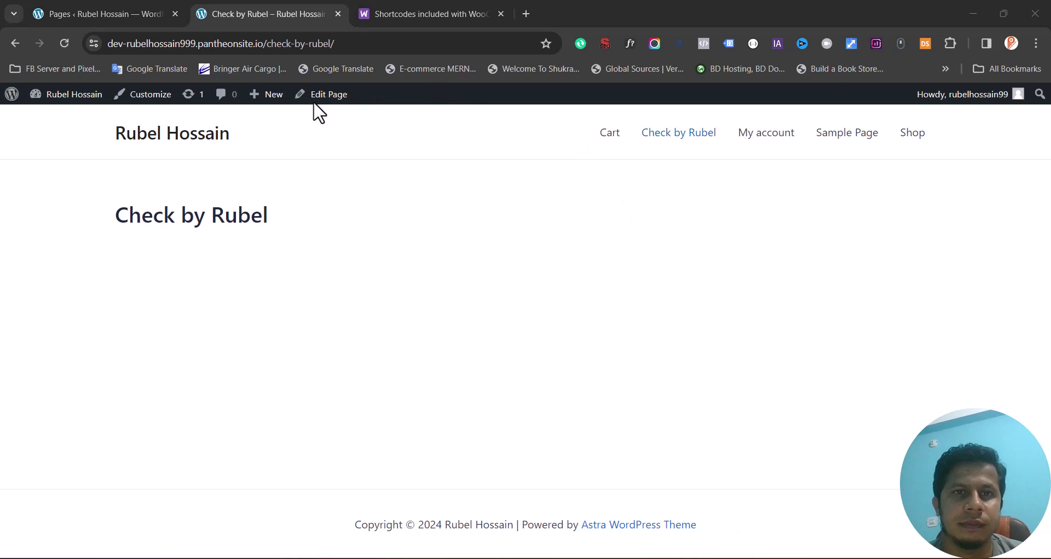
{"action": "left_click", "coordinate": [214, 44]}
{"action": "key", "text": "Return"}
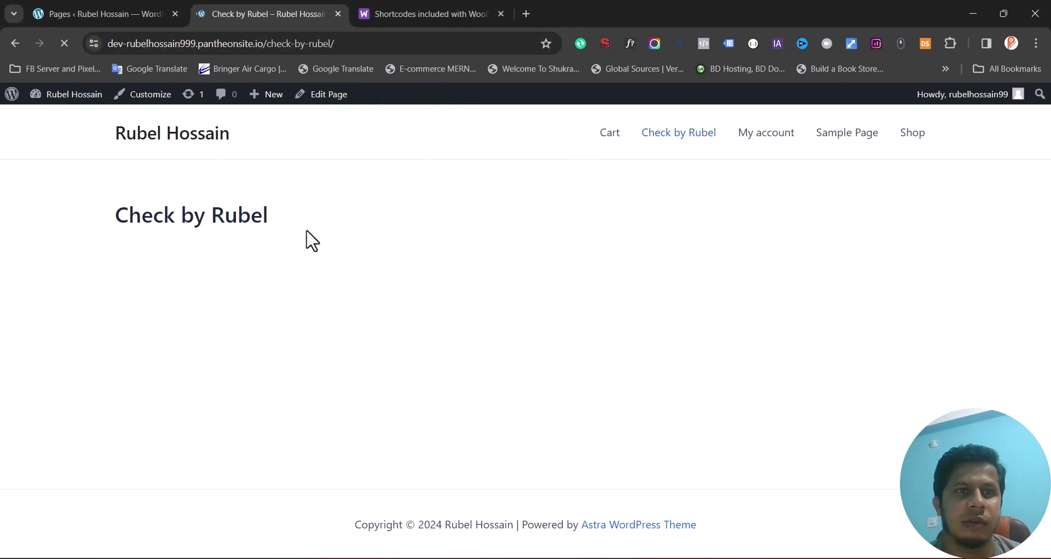
{"action": "left_click", "coordinate": [117, 12]}
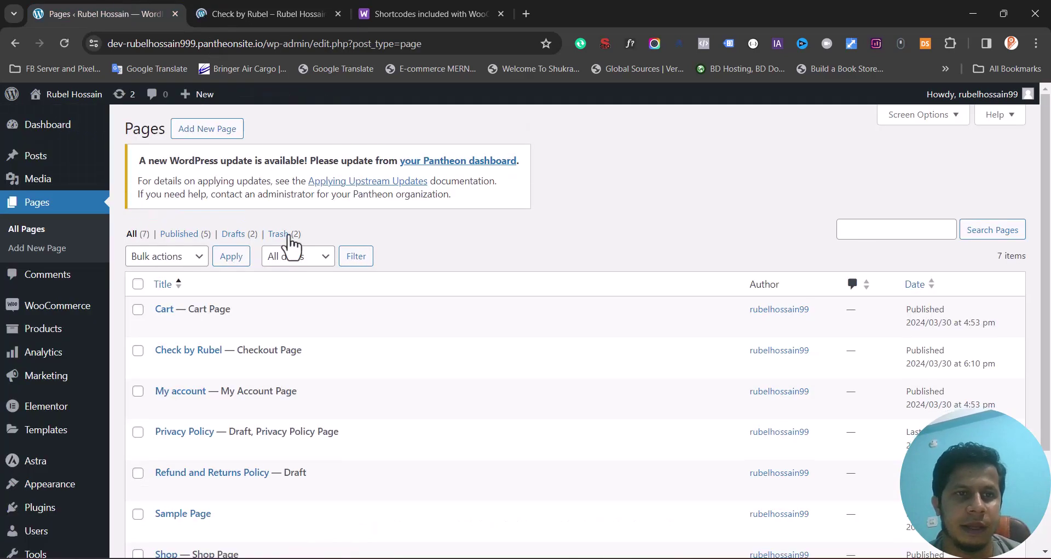
{"action": "scroll", "coordinate": [206, 351], "scroll_direction": "down", "scroll_amount": 2}
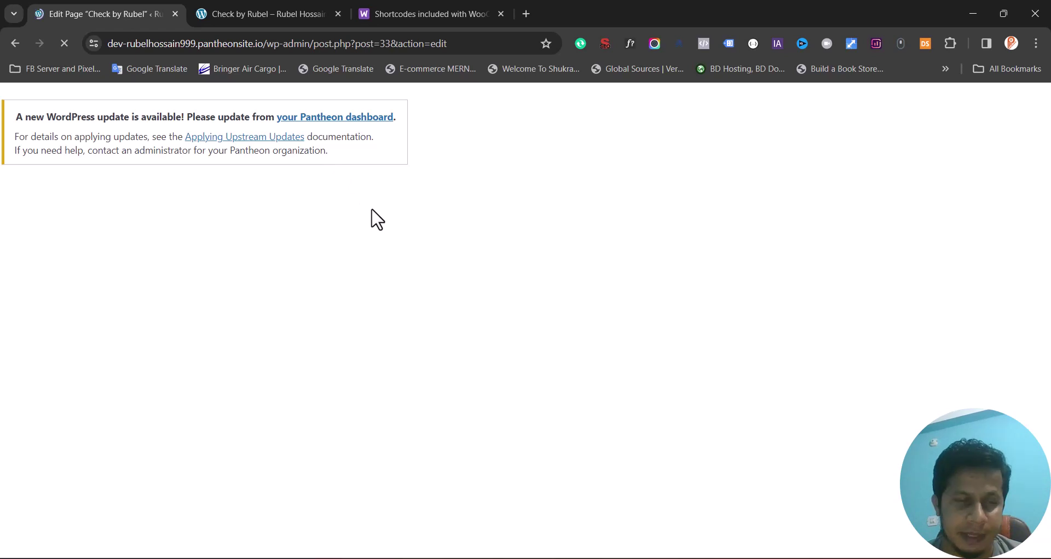
- Insert a WooCommerce Checkout block into the empty Check by Rubel page body and update the page
{"action": "left_click", "coordinate": [427, 12]}
{"action": "left_click", "coordinate": [69, 10]}
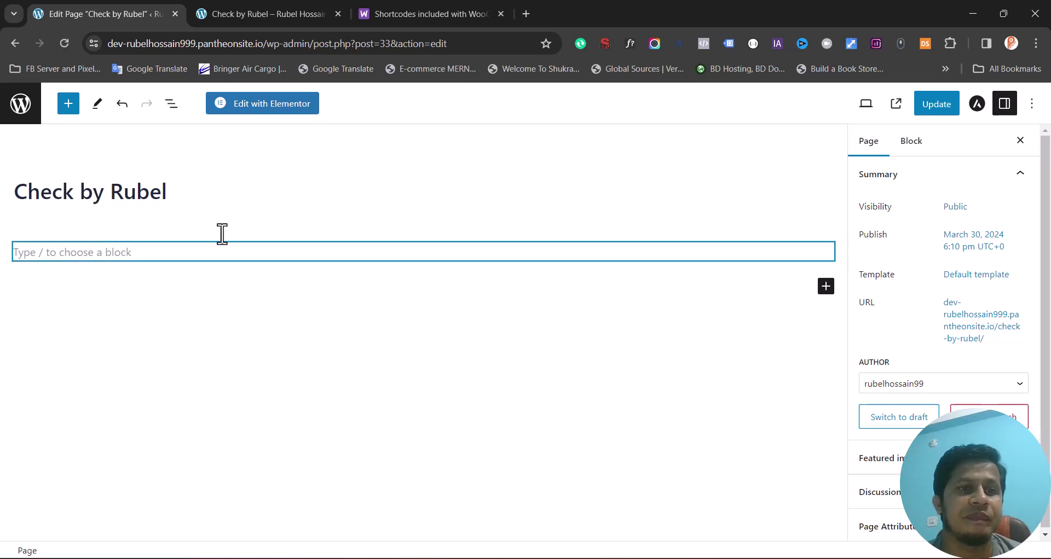
{"action": "left_click", "coordinate": [291, 266]}
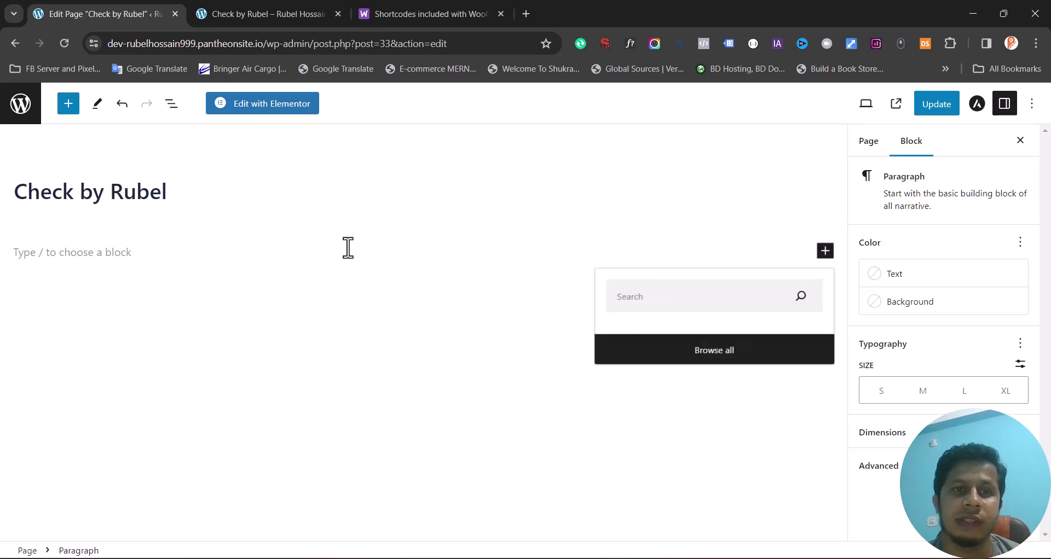
{"action": "left_click", "coordinate": [677, 247]}
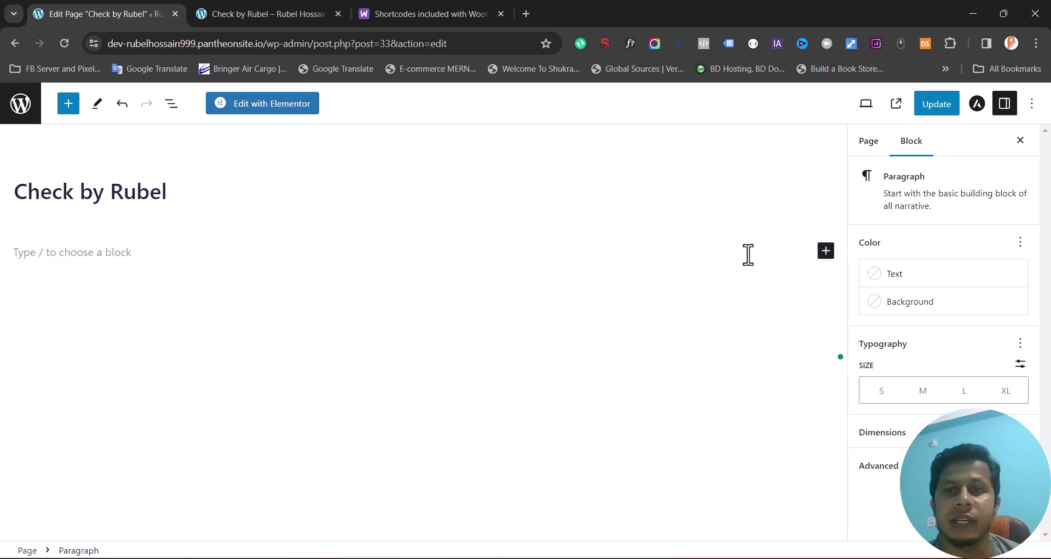
{"action": "left_click", "coordinate": [826, 253]}
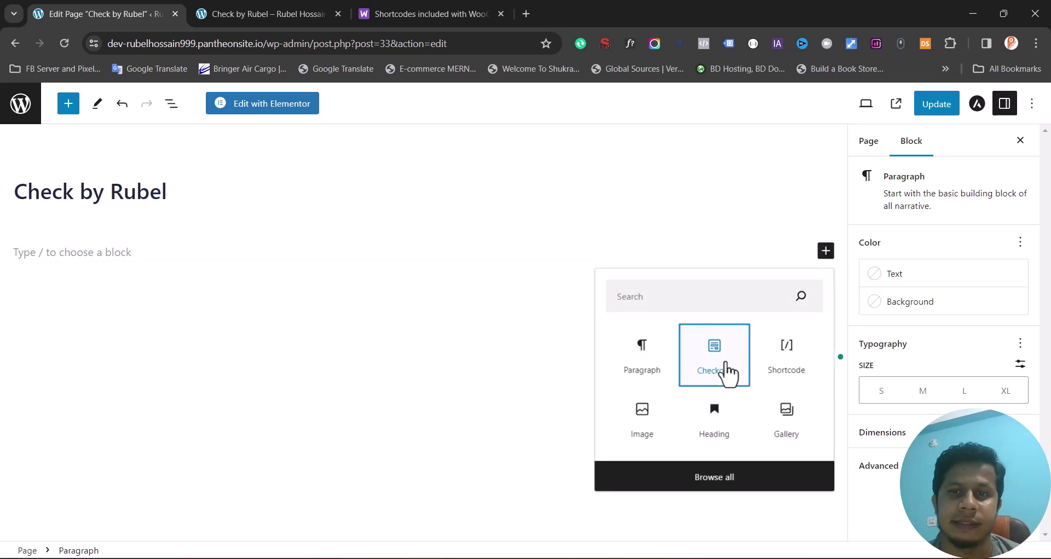
{"action": "left_click", "coordinate": [721, 347]}
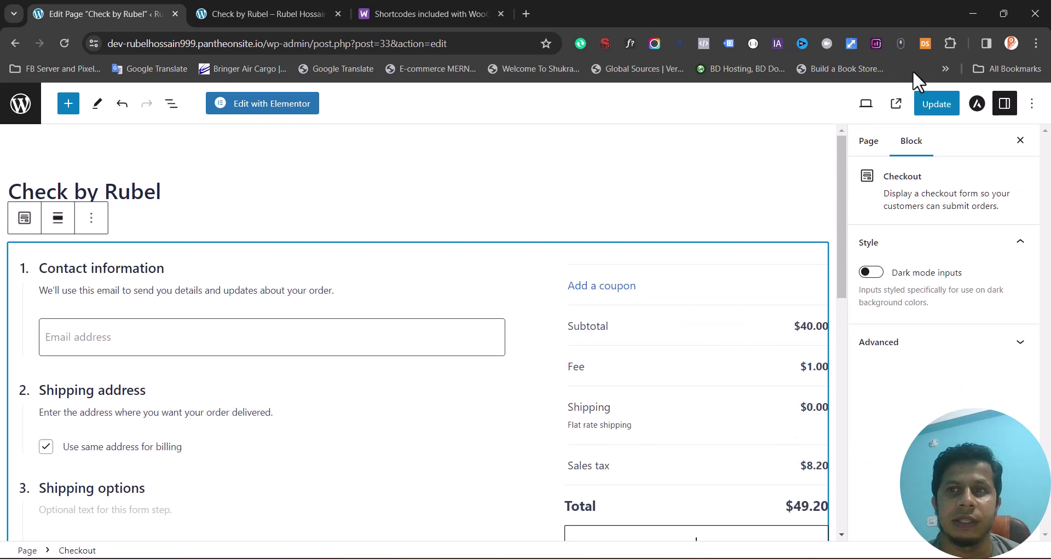
{"action": "left_click", "coordinate": [936, 105]}
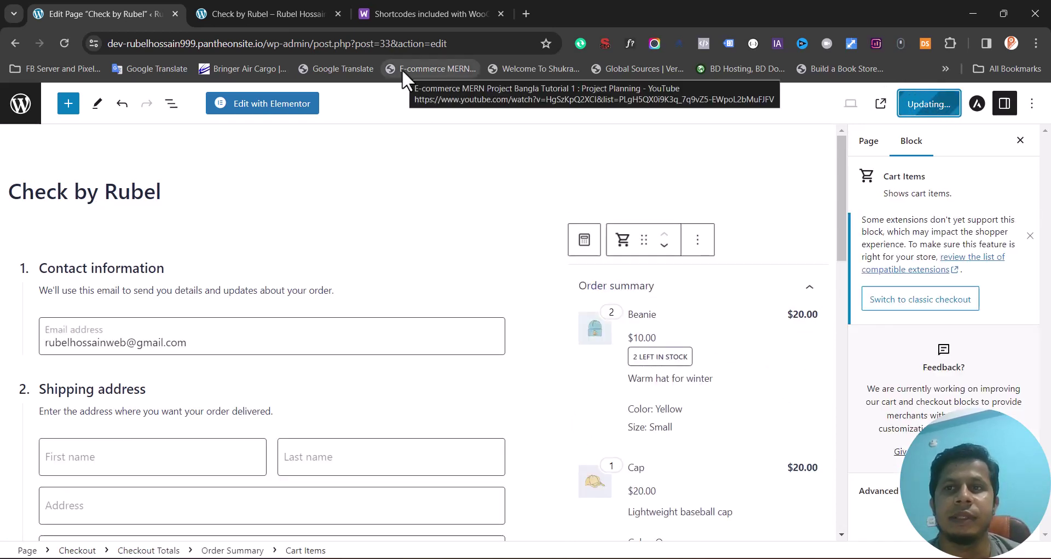
- Reload the live Check by Rubel page and scroll through its contact, shipping and payment sections
{"action": "left_click", "coordinate": [316, 13]}
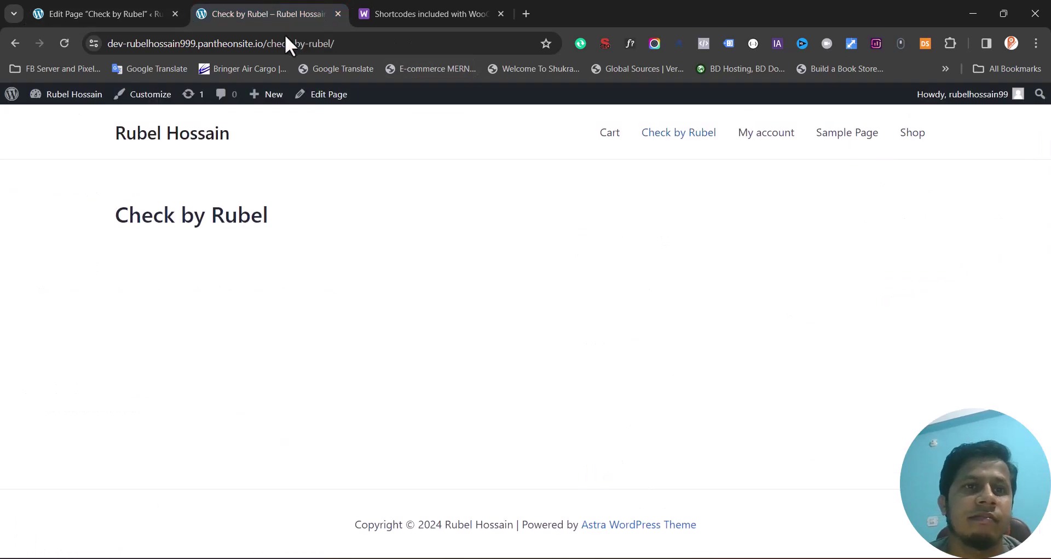
{"action": "left_click", "coordinate": [290, 43]}
{"action": "key", "text": "Return"}
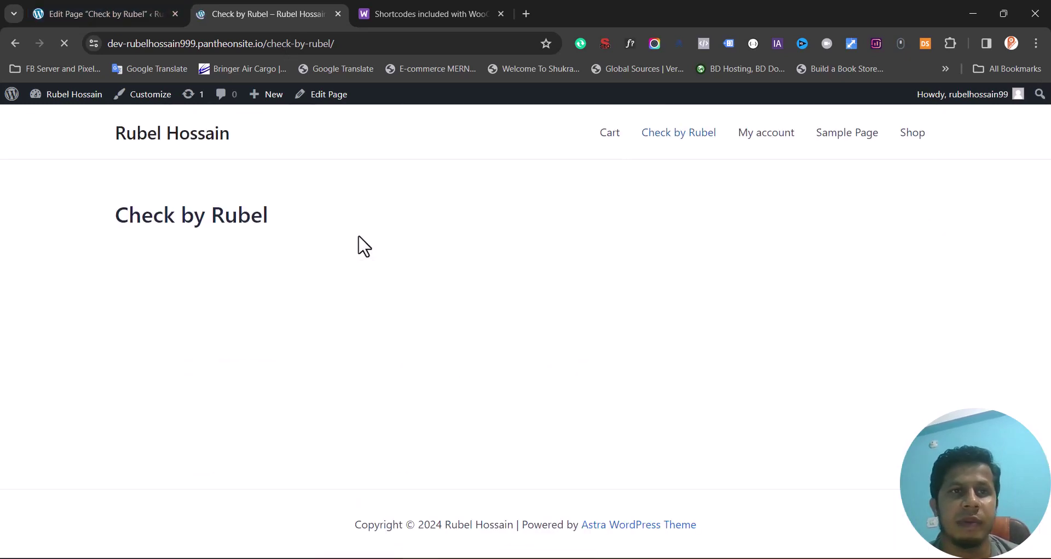
{"action": "scroll", "coordinate": [364, 247], "scroll_direction": "down", "scroll_amount": 3}
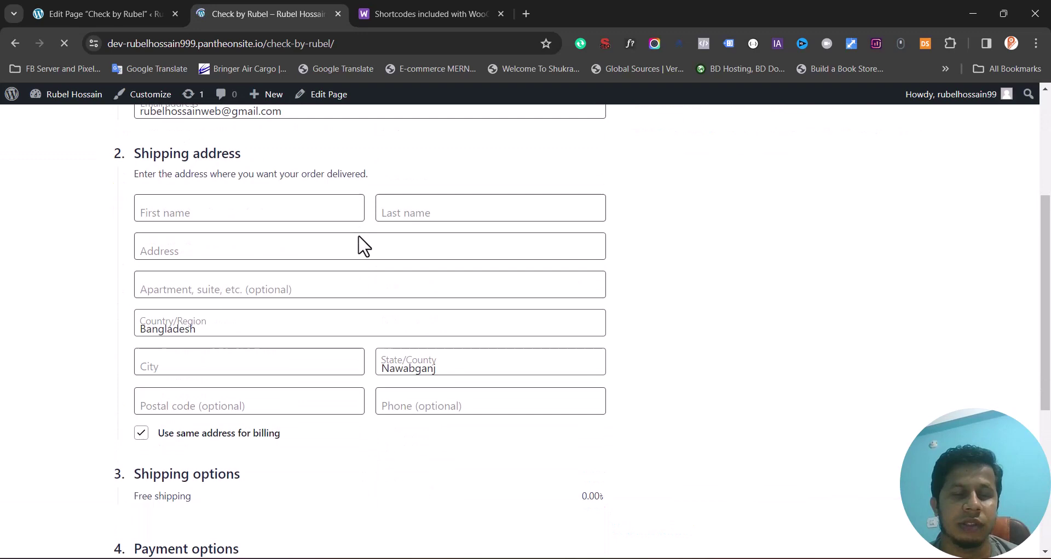
{"action": "scroll", "coordinate": [364, 246], "scroll_direction": "down", "scroll_amount": 5}
{"action": "scroll", "coordinate": [364, 246], "scroll_direction": "down", "scroll_amount": 5}
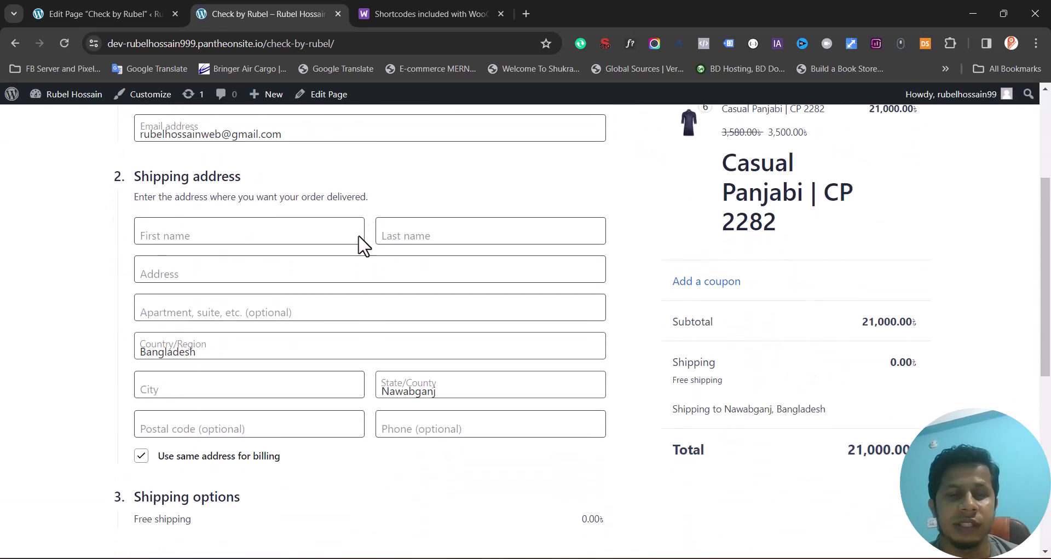
{"action": "scroll", "coordinate": [364, 246], "scroll_direction": "up", "scroll_amount": 2}
{"action": "scroll", "coordinate": [364, 247], "scroll_direction": "up", "scroll_amount": 2}
{"action": "scroll", "coordinate": [364, 246], "scroll_direction": "down", "scroll_amount": 2}
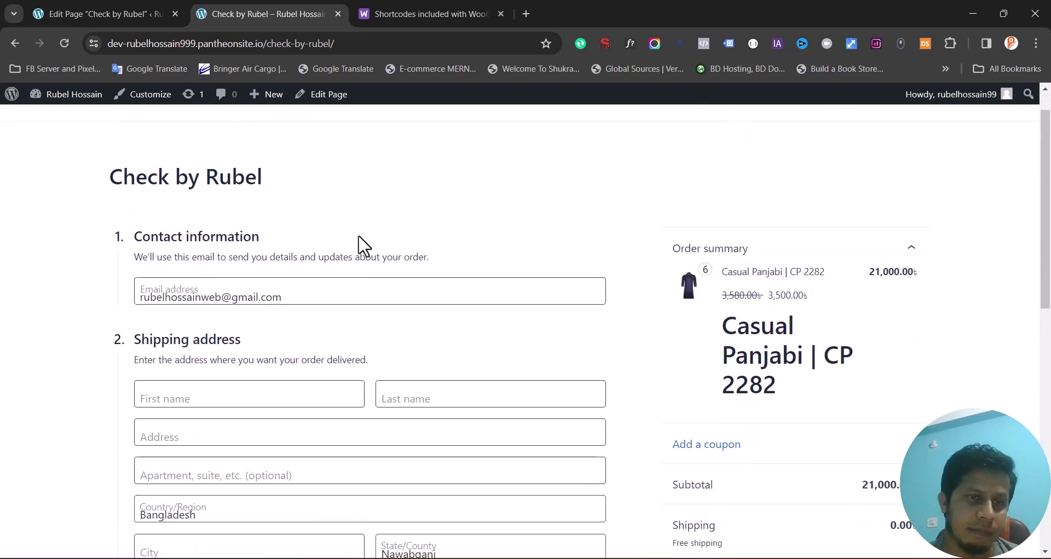
{"action": "scroll", "coordinate": [364, 246], "scroll_direction": "down", "scroll_amount": 3}
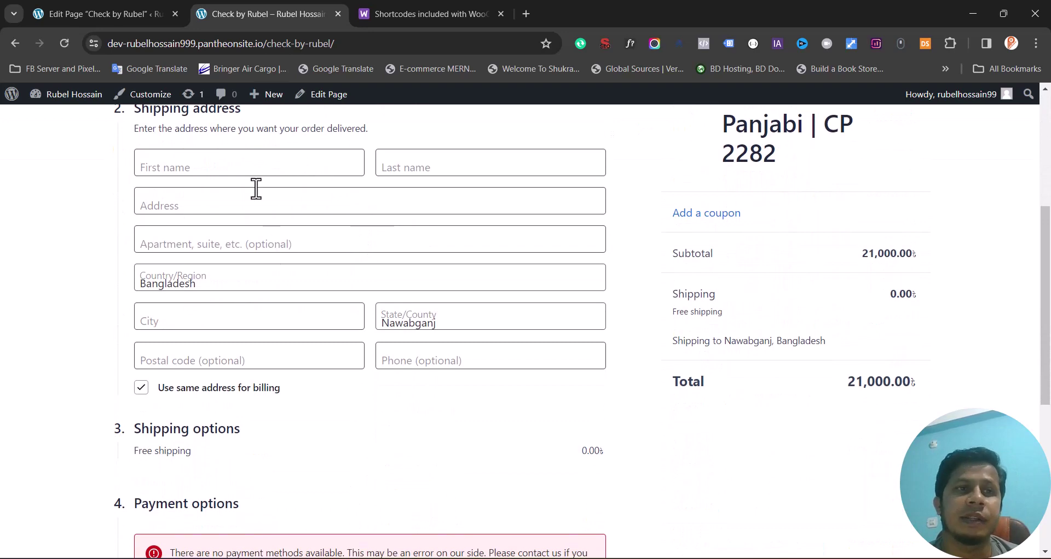
{"action": "left_click", "coordinate": [112, 14]}
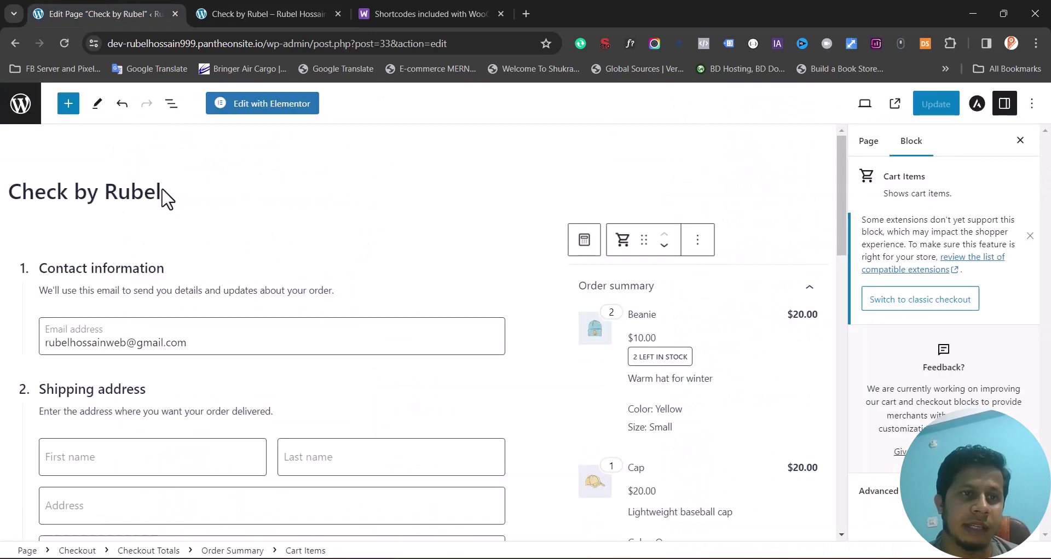
- Search the plugin directory for 'woocommerce_checkoutChe' to locate the active Checkout Field Editor plugin
{"action": "left_click", "coordinate": [22, 103]}
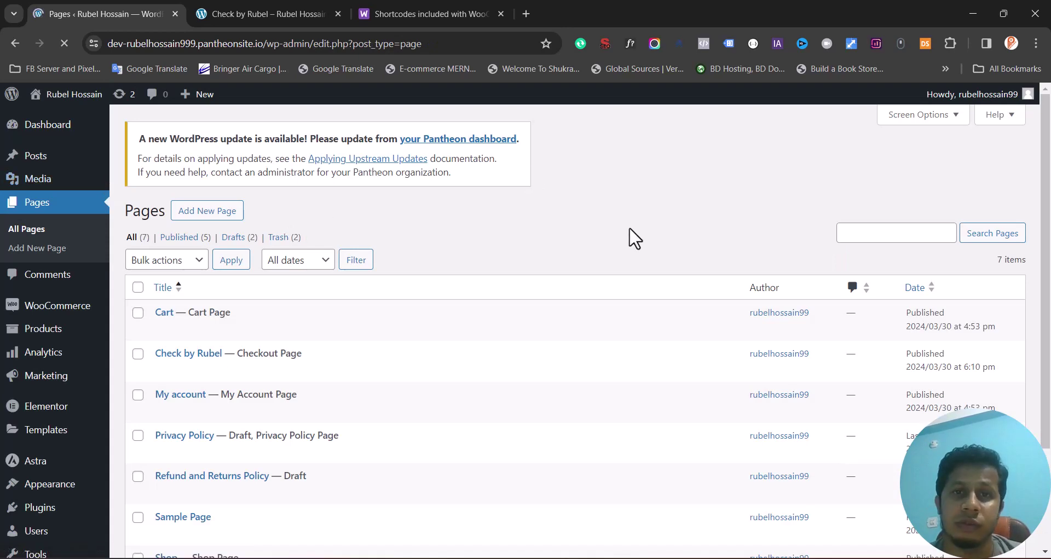
{"action": "scroll", "coordinate": [25, 416], "scroll_direction": "down", "scroll_amount": 2}
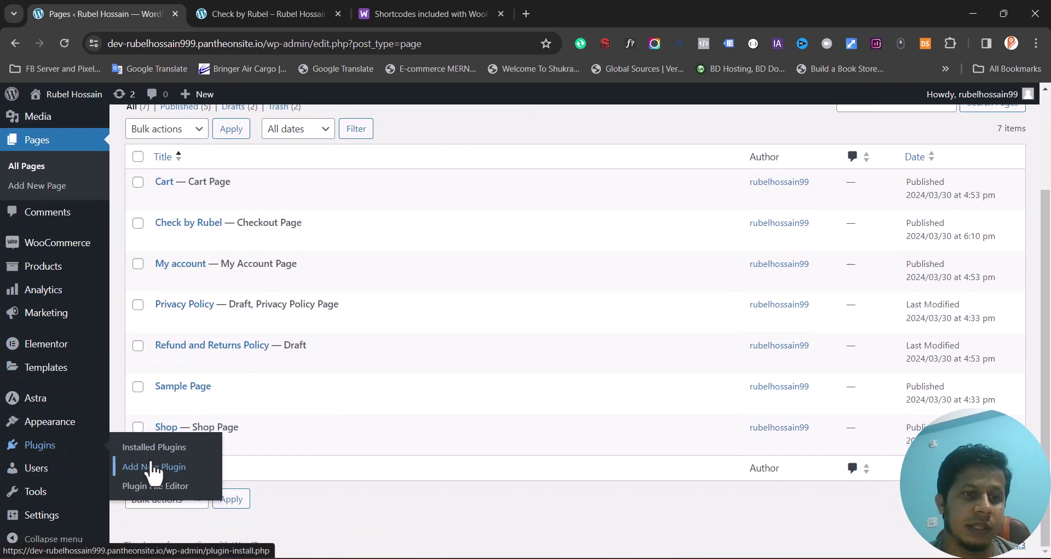
{"action": "left_click", "coordinate": [158, 469]}
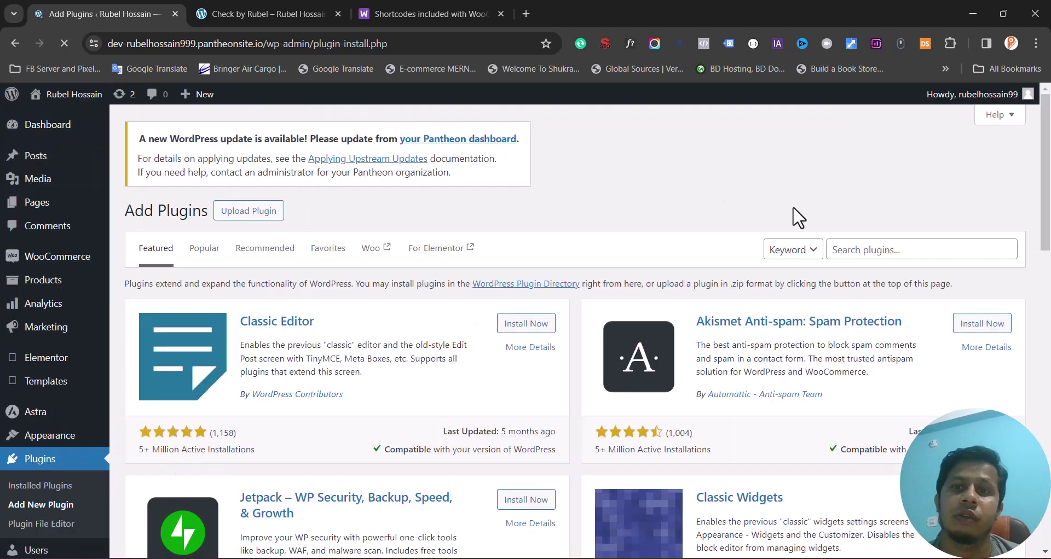
{"action": "left_click", "coordinate": [857, 247]}
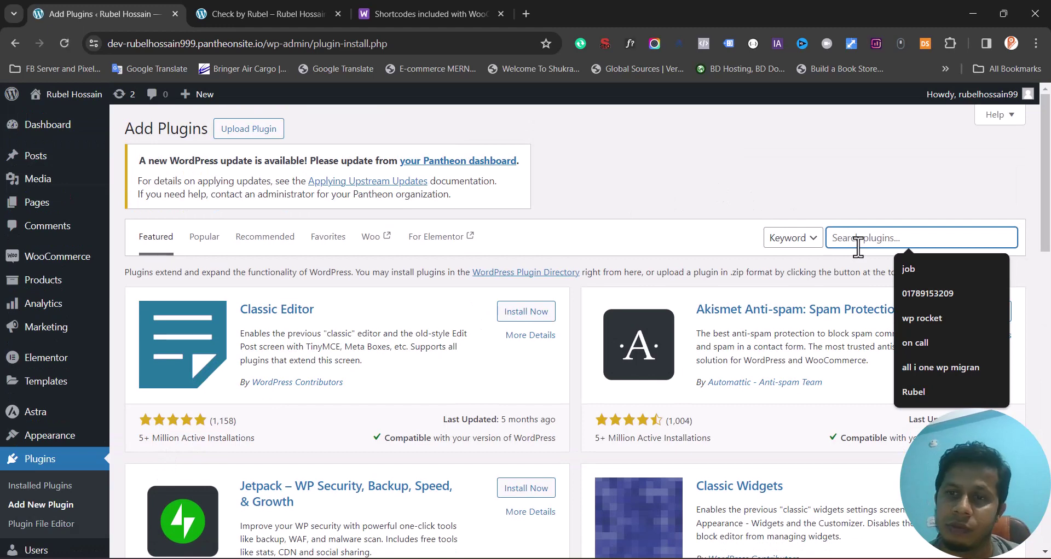
{"action": "type", "text": "woocommerce_checkout"}
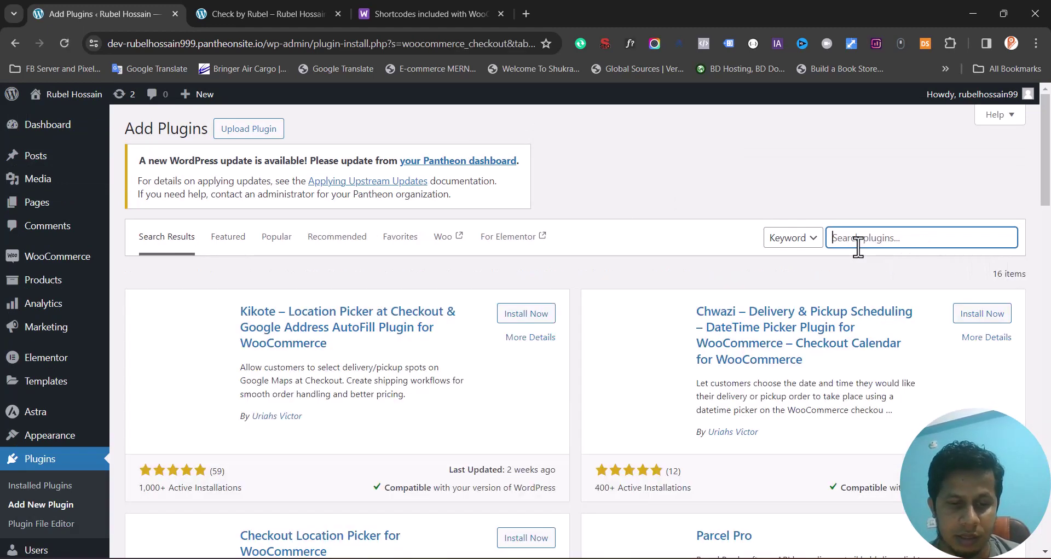
{"action": "type", "text": "Check"}
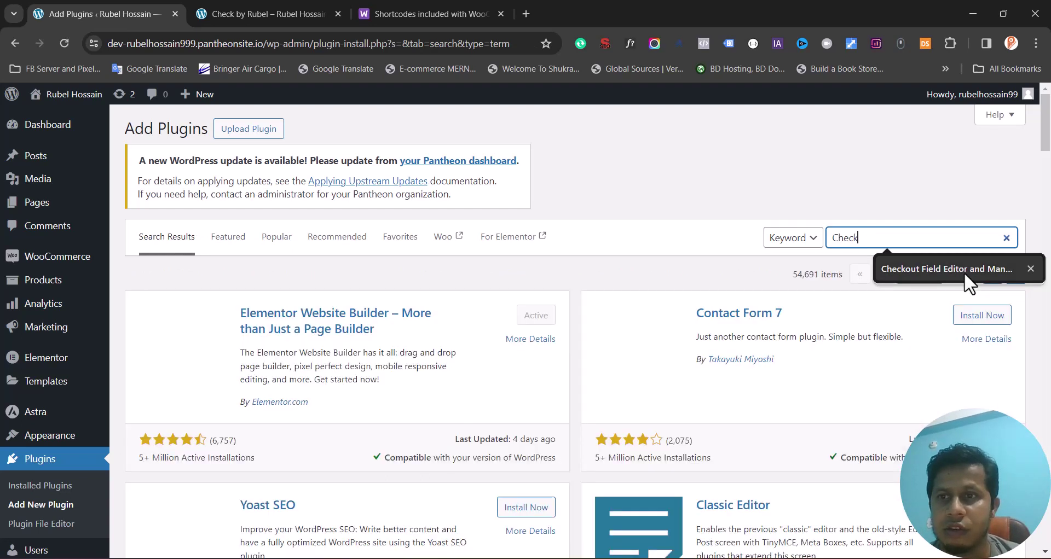
{"action": "left_click", "coordinate": [964, 272]}
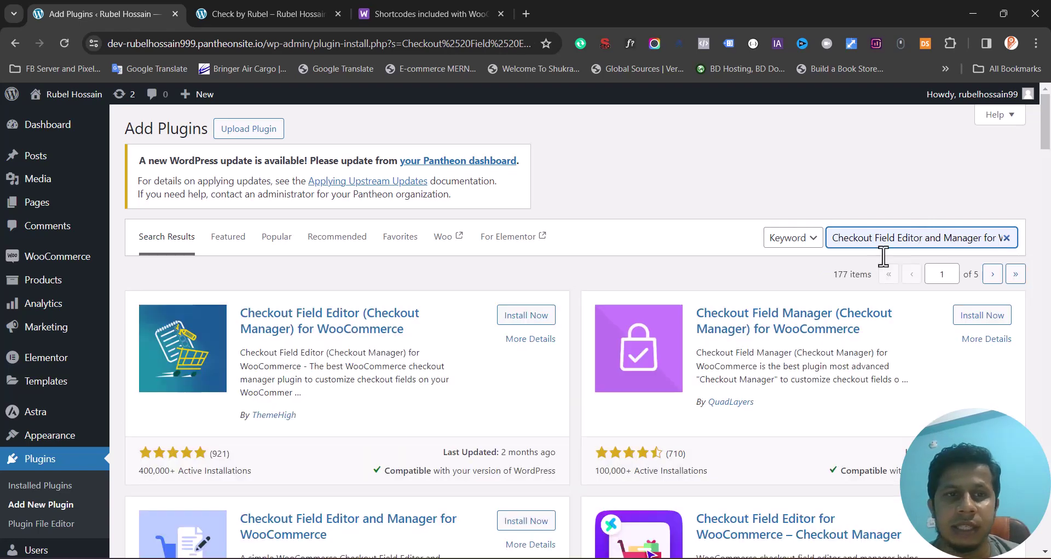
{"action": "scroll", "coordinate": [655, 414], "scroll_direction": "down", "scroll_amount": 3}
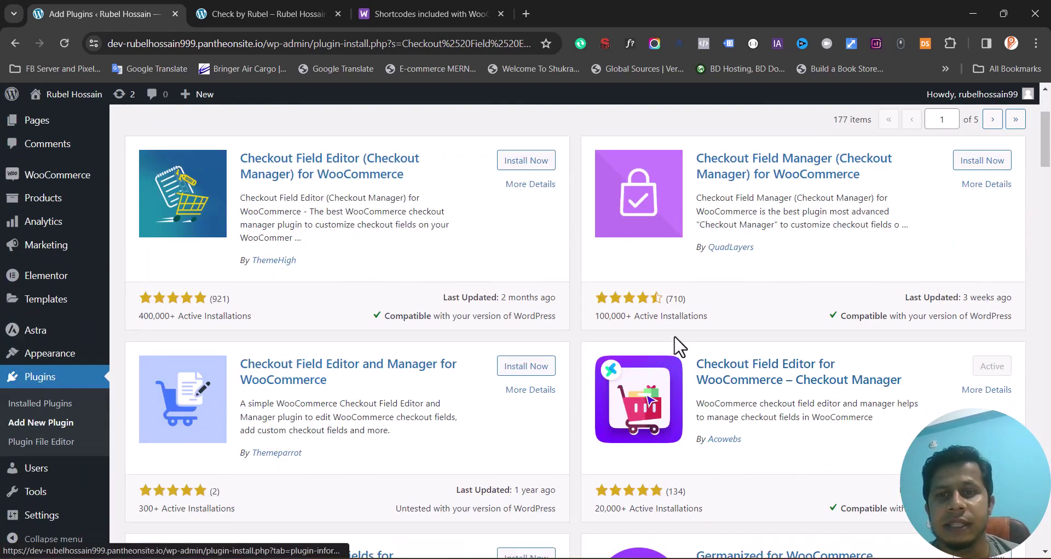
{"action": "left_click_drag", "start_coordinate": [694, 361], "coordinate": [903, 382]}
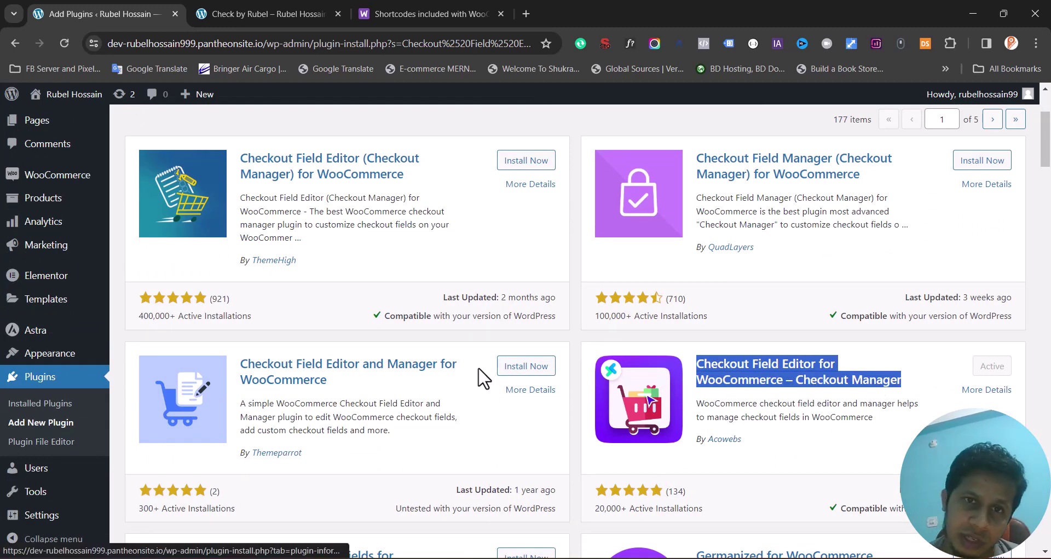
{"action": "scroll", "coordinate": [481, 375], "scroll_direction": "up", "scroll_amount": 3}
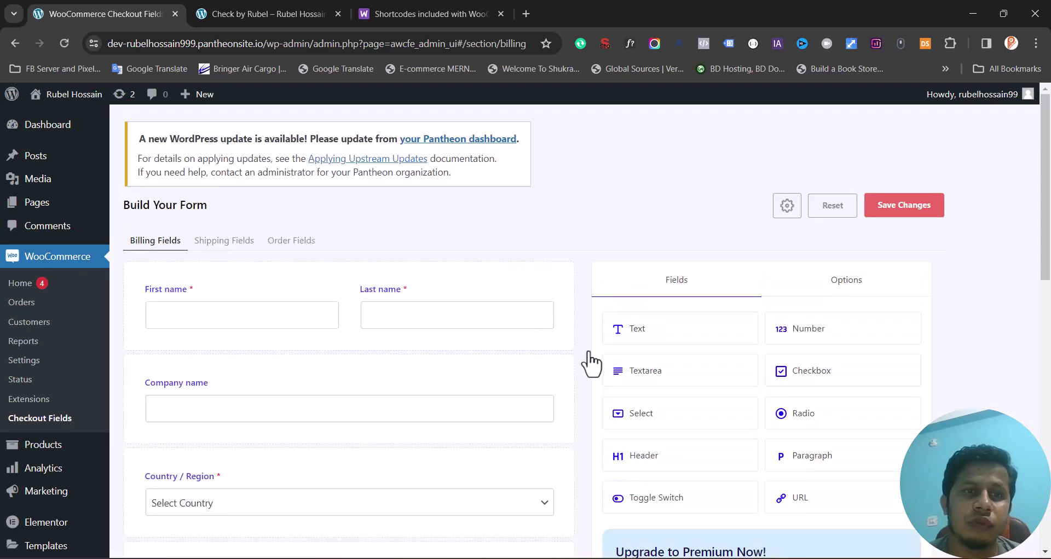
- Switch billing Company name back on, switch Country / Region off, and save the billing fields
{"action": "scroll", "coordinate": [586, 358], "scroll_direction": "down", "scroll_amount": 1}
{"action": "scroll", "coordinate": [588, 362], "scroll_direction": "down", "scroll_amount": 2}
{"action": "scroll", "coordinate": [591, 362], "scroll_direction": "down", "scroll_amount": 3}
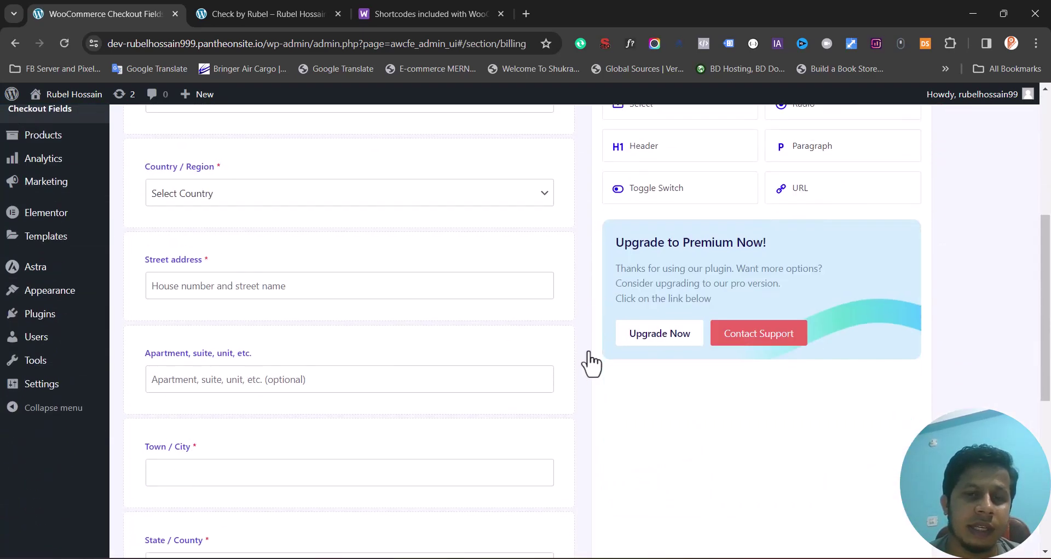
{"action": "scroll", "coordinate": [479, 294], "scroll_direction": "down", "scroll_amount": 5}
{"action": "scroll", "coordinate": [479, 294], "scroll_direction": "down", "scroll_amount": 2}
{"action": "scroll", "coordinate": [478, 294], "scroll_direction": "up", "scroll_amount": 1}
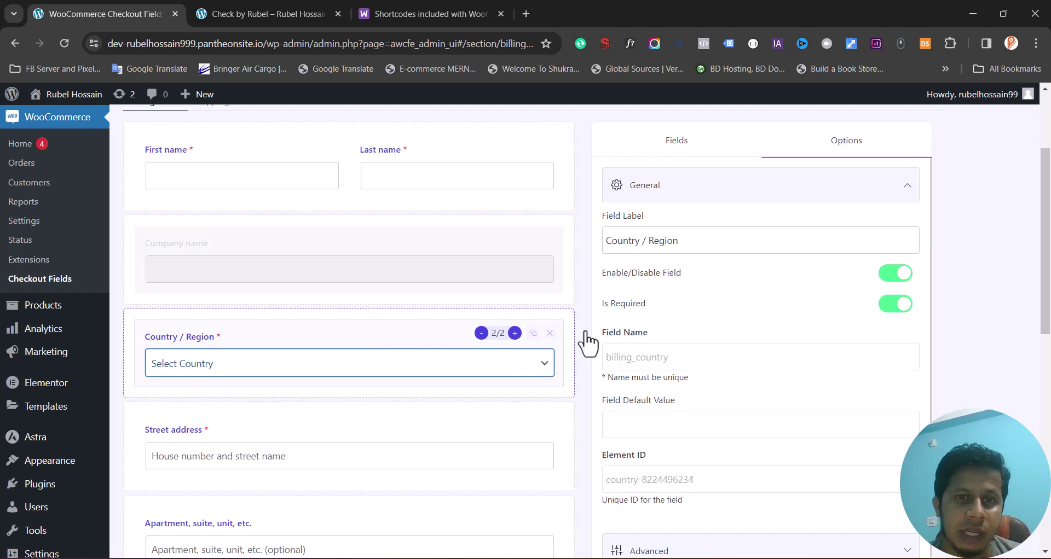
{"action": "left_click", "coordinate": [438, 244]}
{"action": "left_click", "coordinate": [896, 277]}
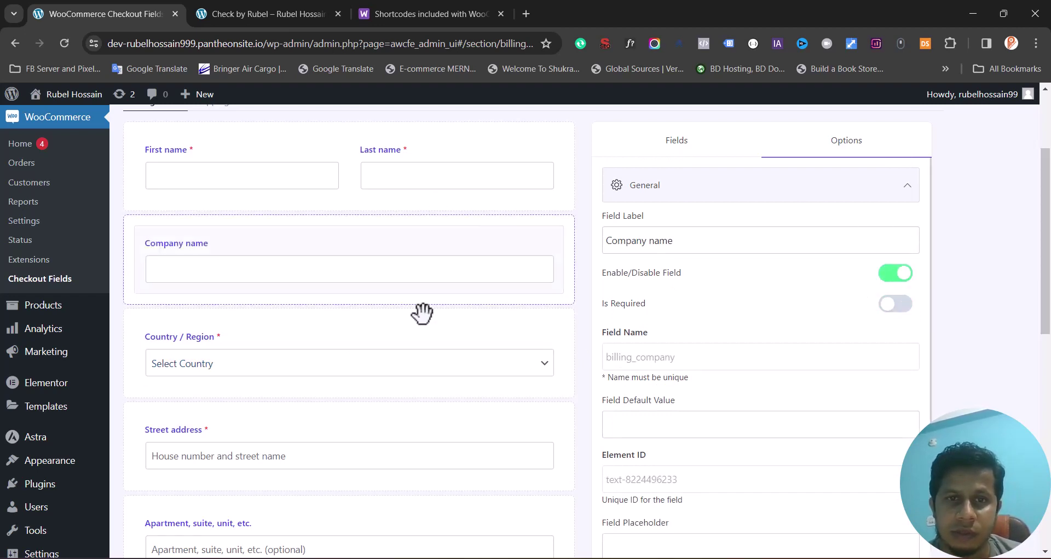
{"action": "left_click", "coordinate": [435, 342]}
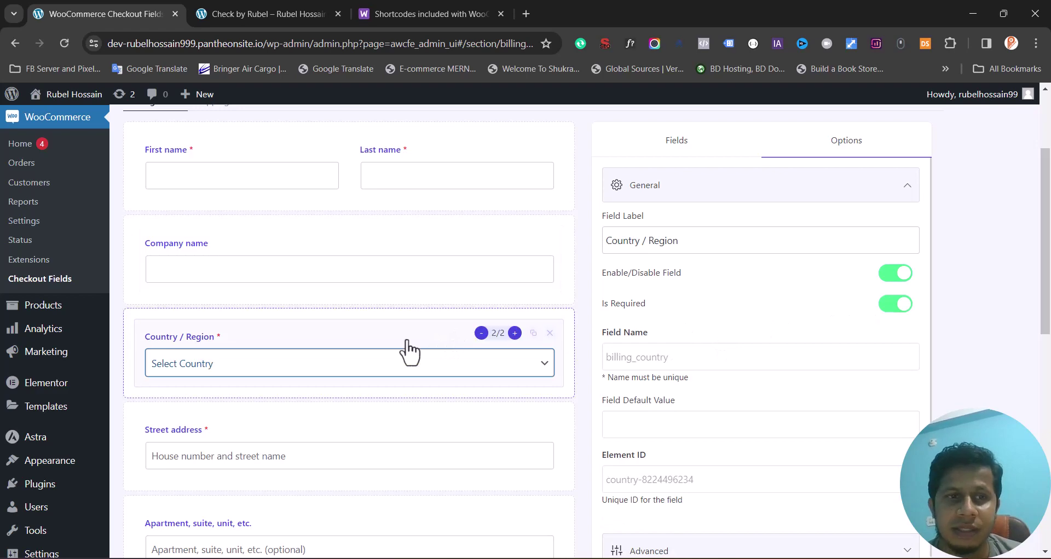
{"action": "left_click", "coordinate": [897, 273]}
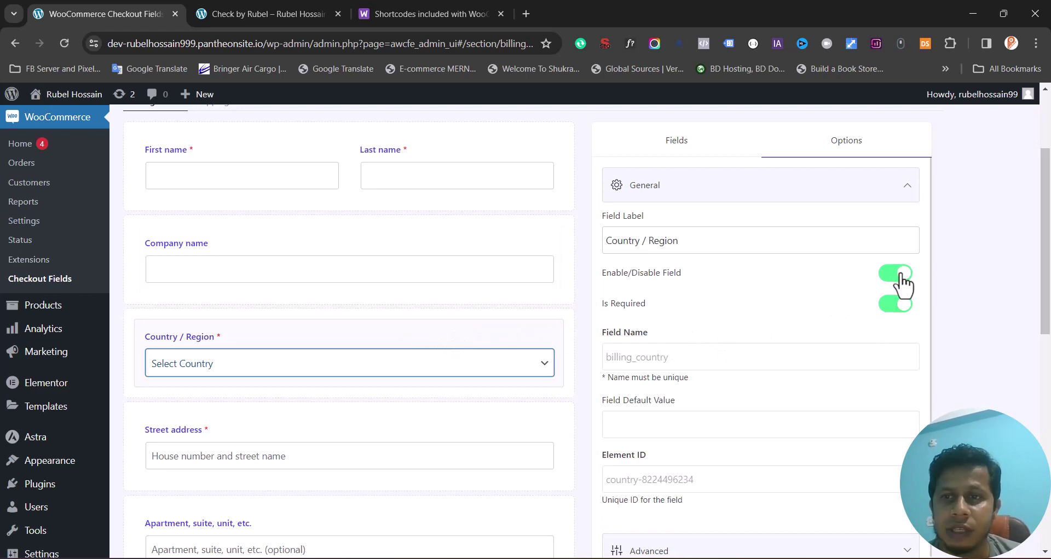
{"action": "scroll", "coordinate": [962, 270], "scroll_direction": "up", "scroll_amount": 3}
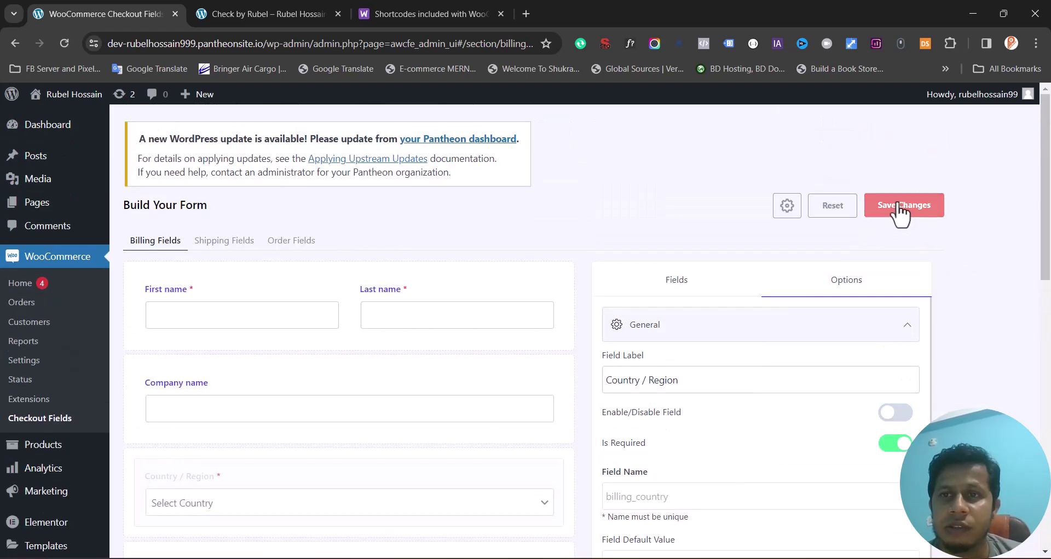
{"action": "left_click", "coordinate": [900, 207]}
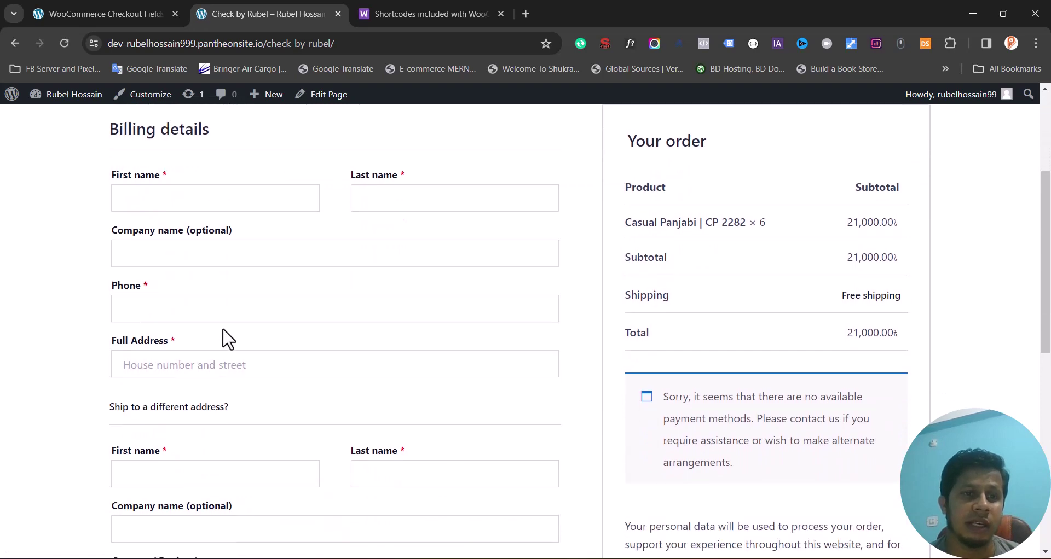
- Open the Check by Rubel checkout page in the Elementor editor via Edit Page
{"action": "scroll", "coordinate": [228, 336], "scroll_direction": "up", "scroll_amount": 5}
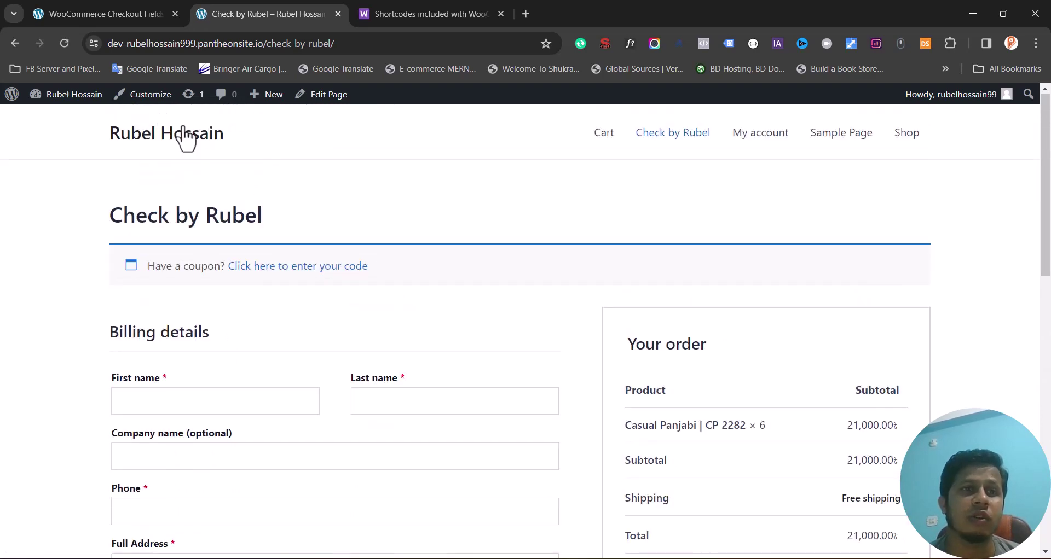
{"action": "left_click", "coordinate": [338, 96]}
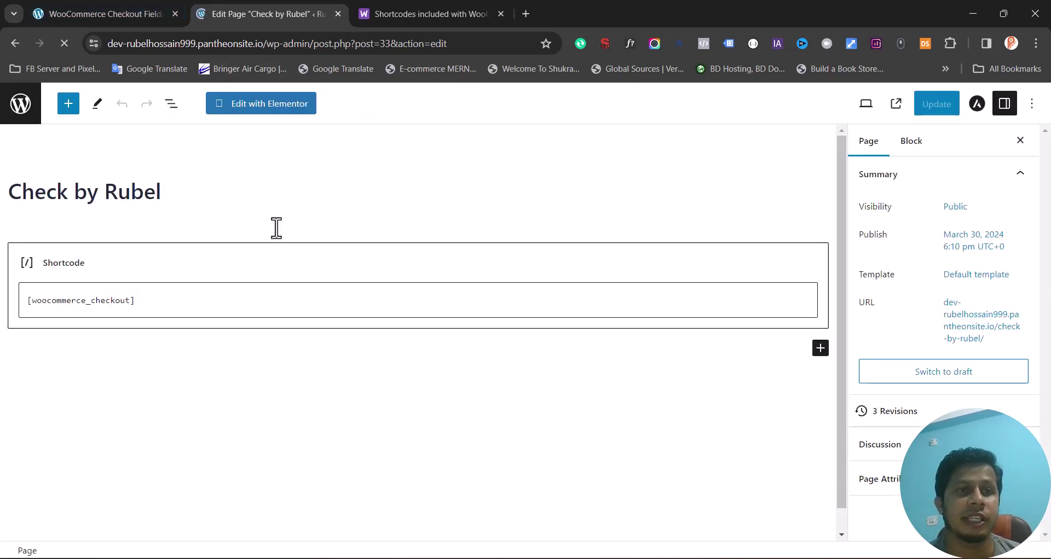
{"action": "left_click", "coordinate": [255, 105]}
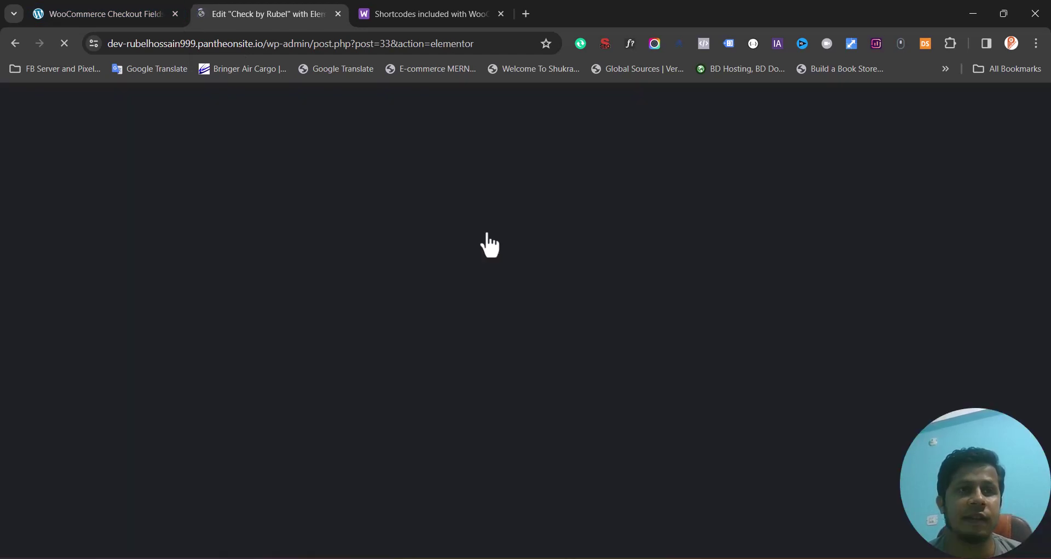
- Bring up the shipping fields and disable the shipping Company name field
{"action": "left_click", "coordinate": [131, 8]}
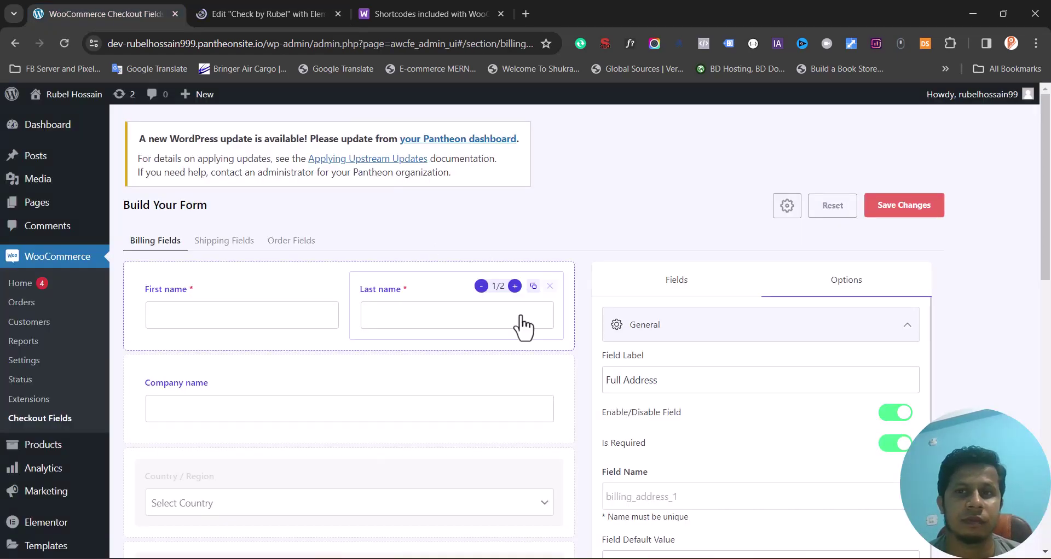
{"action": "scroll", "coordinate": [522, 326], "scroll_direction": "down", "scroll_amount": 1}
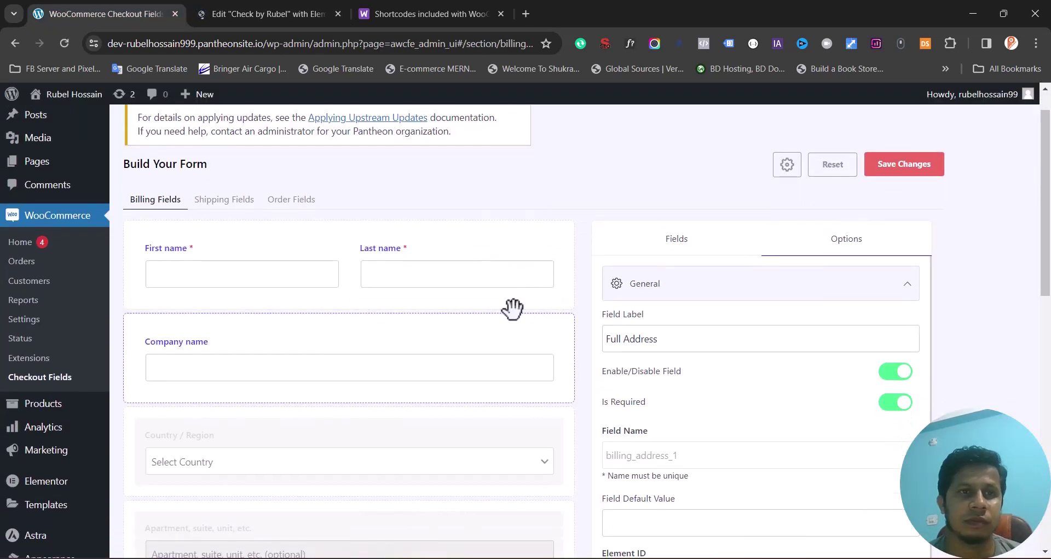
{"action": "left_click", "coordinate": [244, 207]}
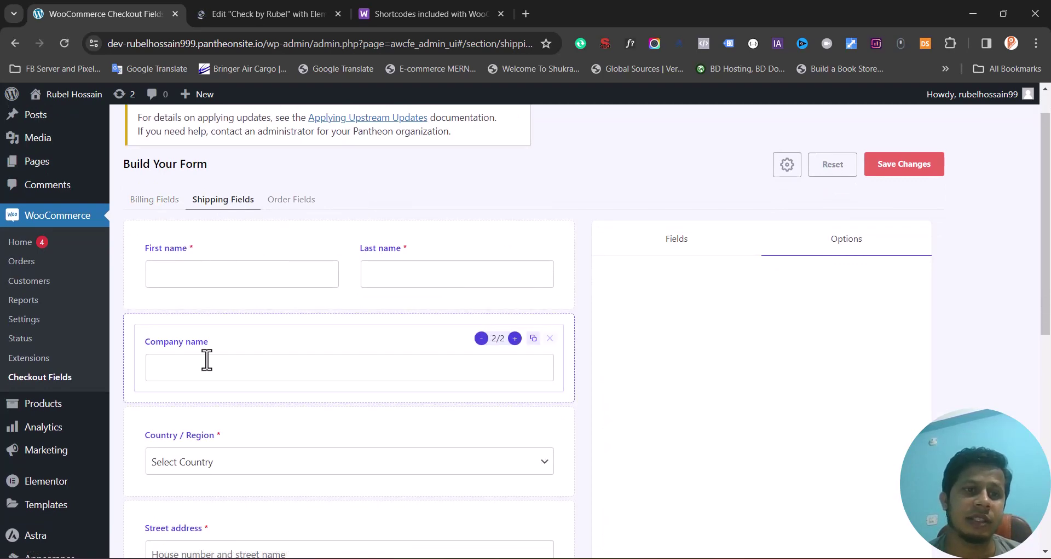
{"action": "scroll", "coordinate": [206, 359], "scroll_direction": "down", "scroll_amount": 3}
{"action": "scroll", "coordinate": [207, 360], "scroll_direction": "down", "scroll_amount": 3}
{"action": "scroll", "coordinate": [207, 359], "scroll_direction": "down", "scroll_amount": 2}
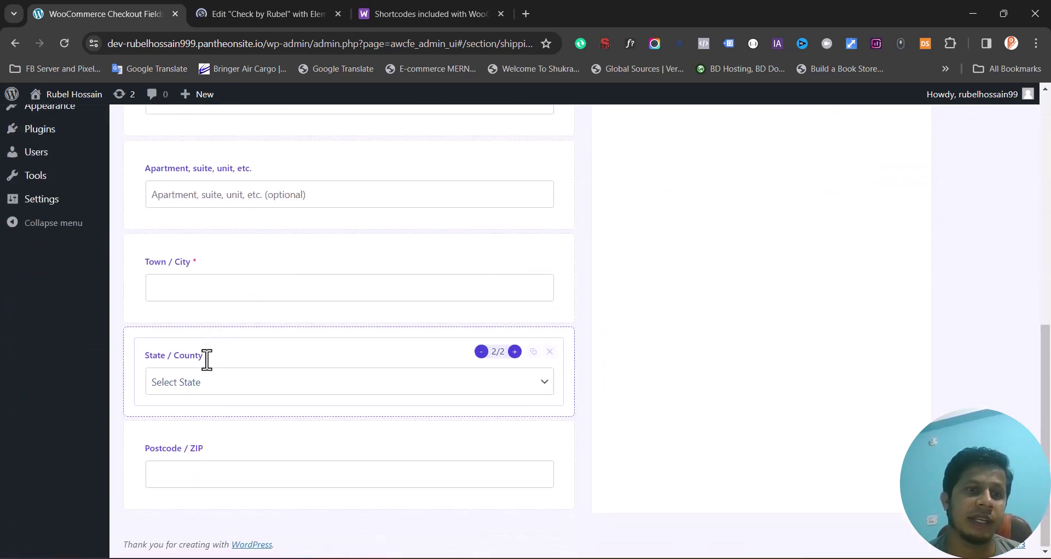
{"action": "scroll", "coordinate": [207, 359], "scroll_direction": "up", "scroll_amount": 5}
{"action": "scroll", "coordinate": [206, 361], "scroll_direction": "up", "scroll_amount": 4}
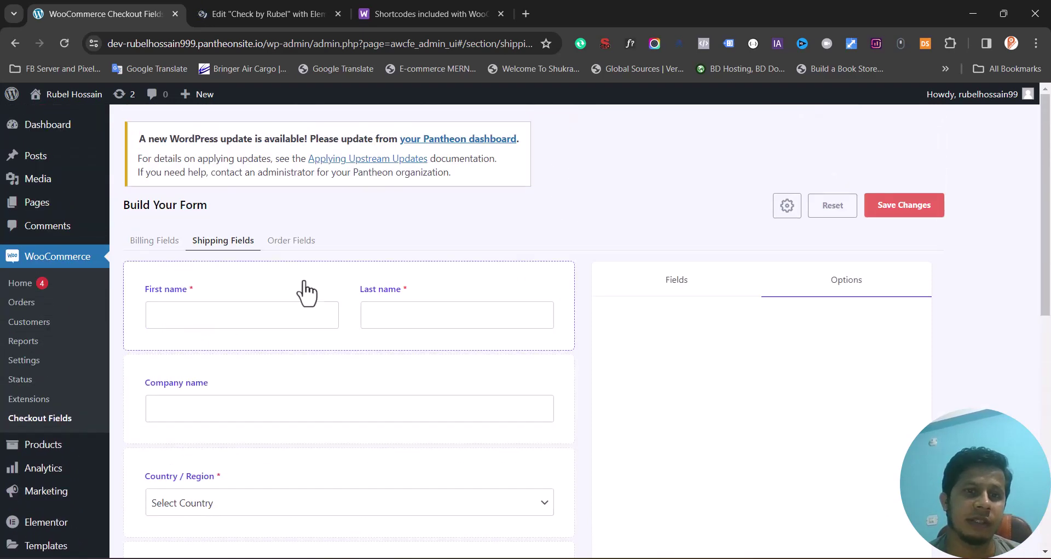
{"action": "left_click", "coordinate": [296, 391]}
{"action": "scroll", "coordinate": [295, 389], "scroll_direction": "down", "scroll_amount": 2}
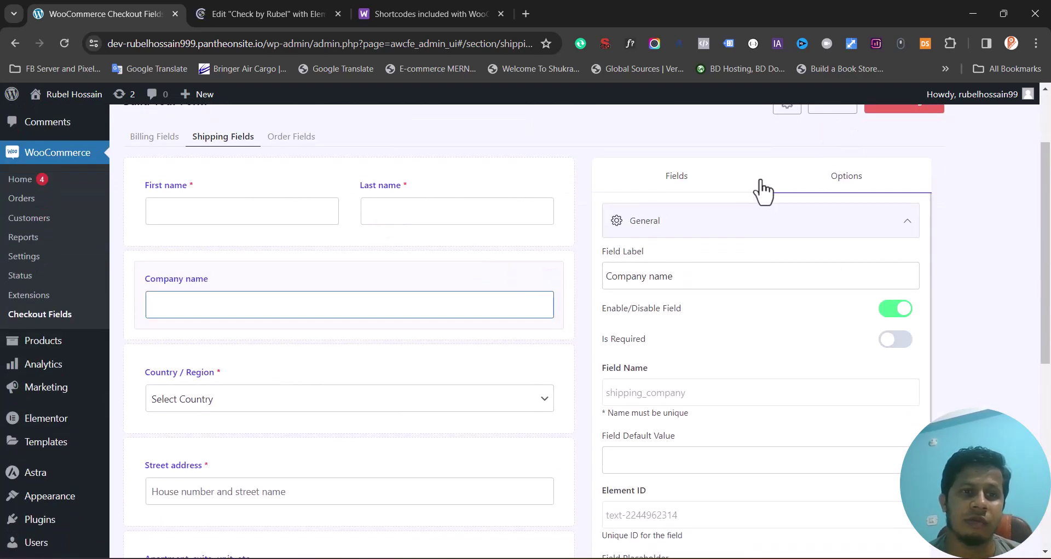
{"action": "left_click", "coordinate": [896, 309]}
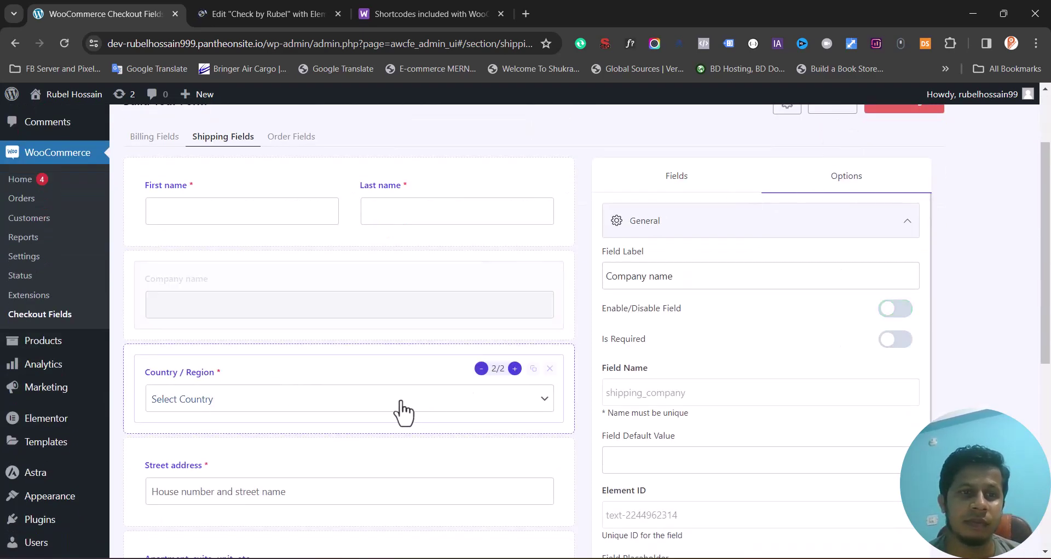
- Disable the shipping Country / Region field
{"action": "left_click", "coordinate": [343, 372]}
{"action": "scroll", "coordinate": [401, 352], "scroll_direction": "down", "scroll_amount": 2}
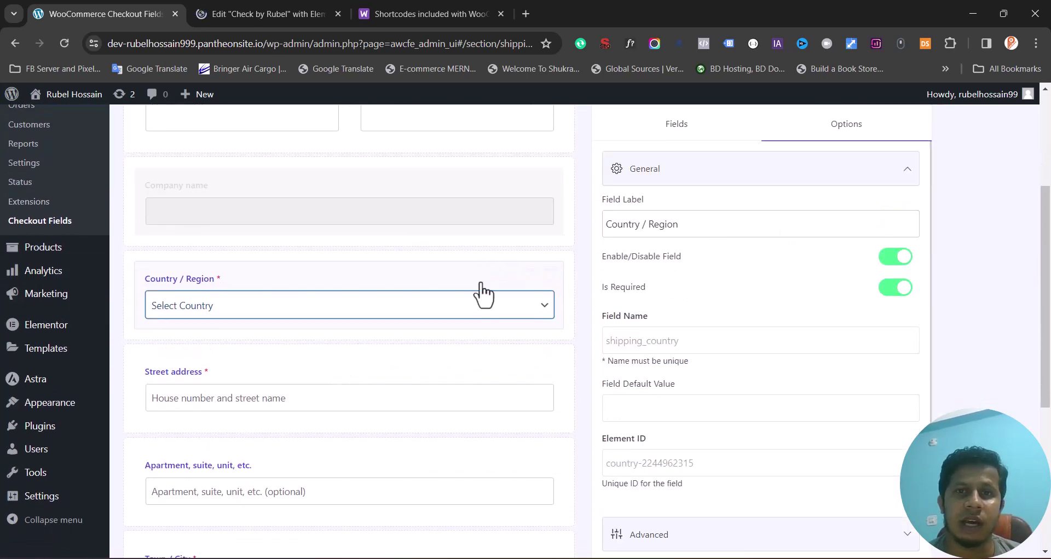
{"action": "scroll", "coordinate": [475, 291], "scroll_direction": "up", "scroll_amount": 4}
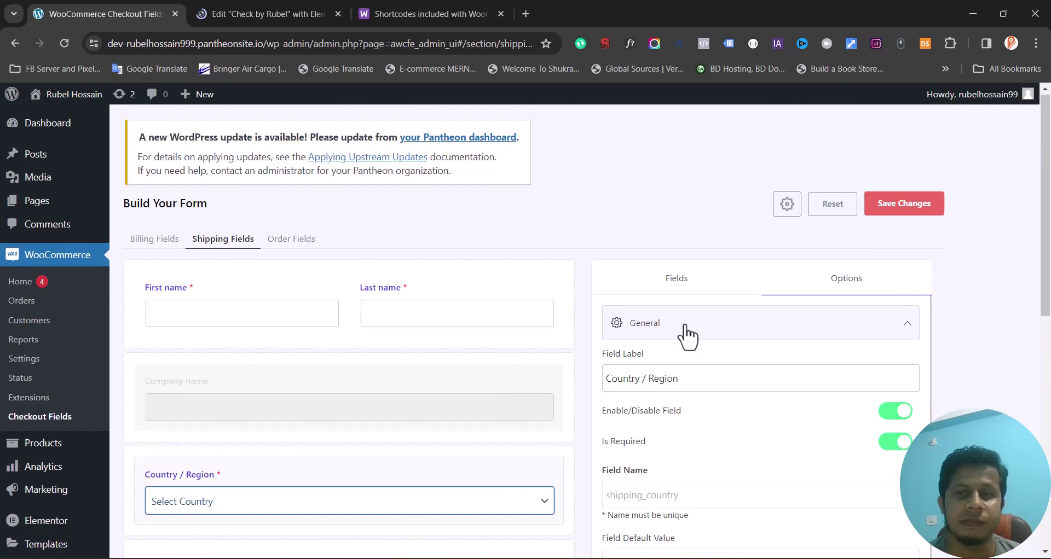
{"action": "left_click", "coordinate": [890, 416]}
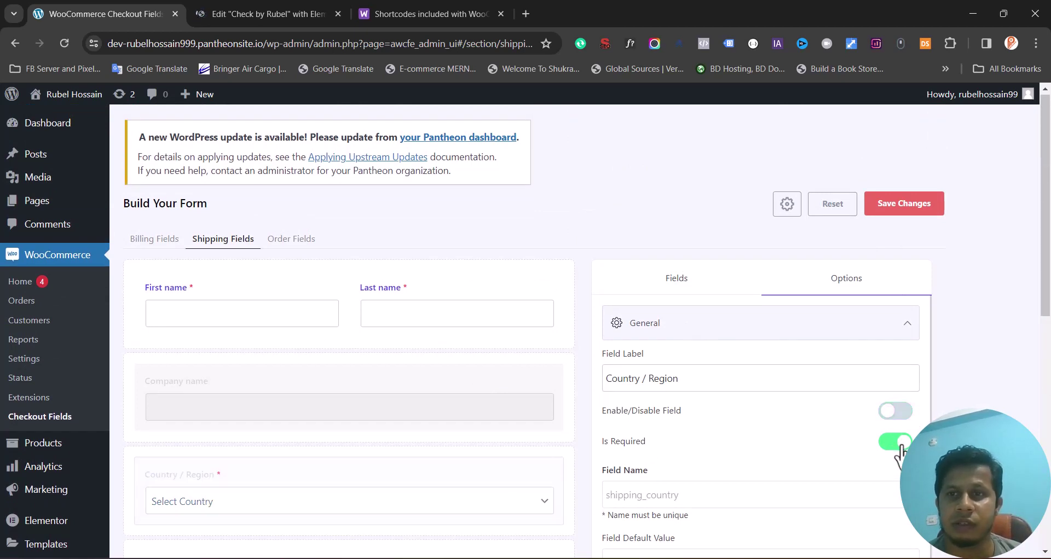
- Add a trial text field above shipping Company name, then delete it again
{"action": "left_click", "coordinate": [647, 292]}
{"action": "scroll", "coordinate": [647, 291], "scroll_direction": "down", "scroll_amount": 3}
{"action": "scroll", "coordinate": [647, 292], "scroll_direction": "down", "scroll_amount": 1}
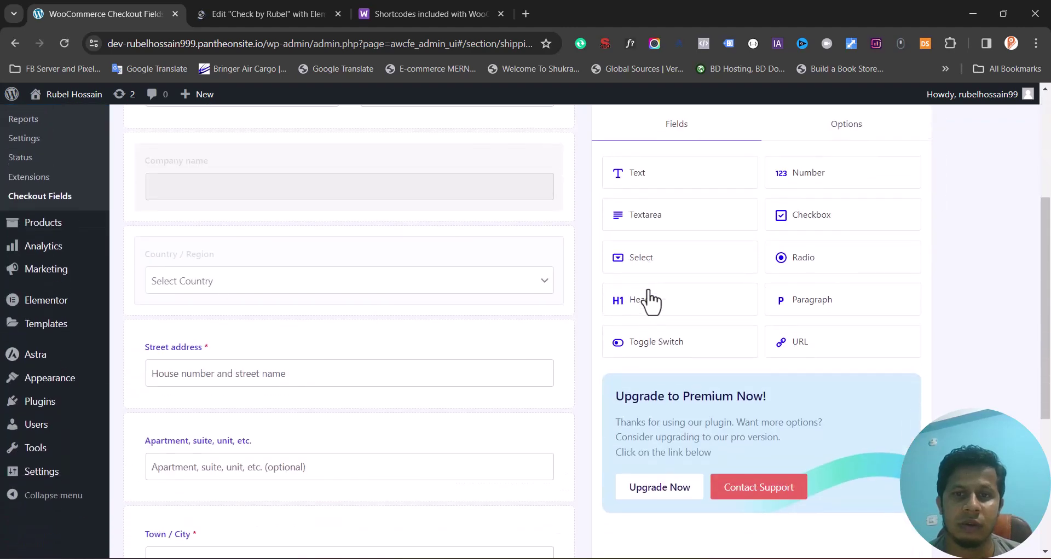
{"action": "scroll", "coordinate": [647, 291], "scroll_direction": "up", "scroll_amount": 1}
{"action": "scroll", "coordinate": [675, 161], "scroll_direction": "up", "scroll_amount": 2}
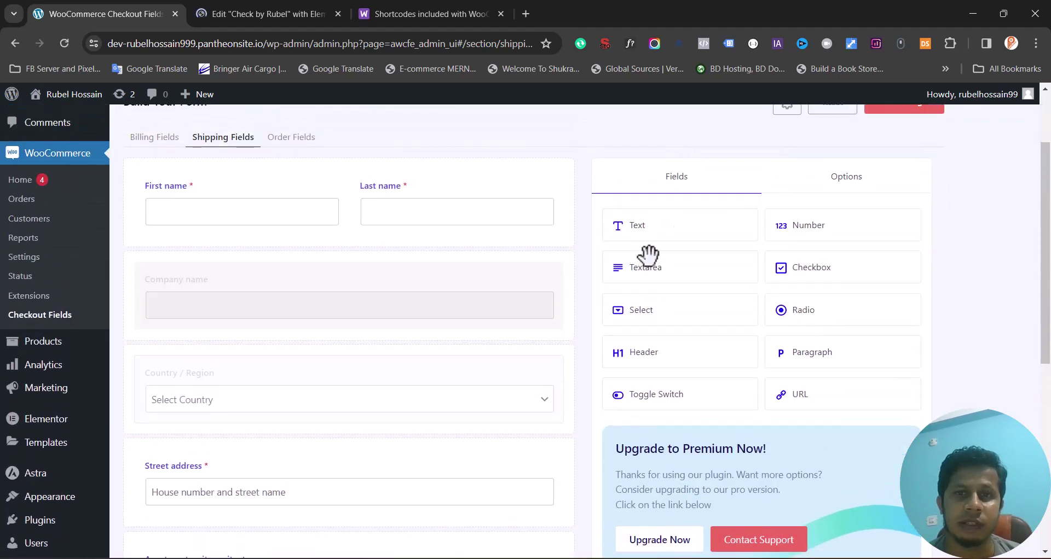
{"action": "left_click_drag", "start_coordinate": [662, 225], "coordinate": [211, 338]}
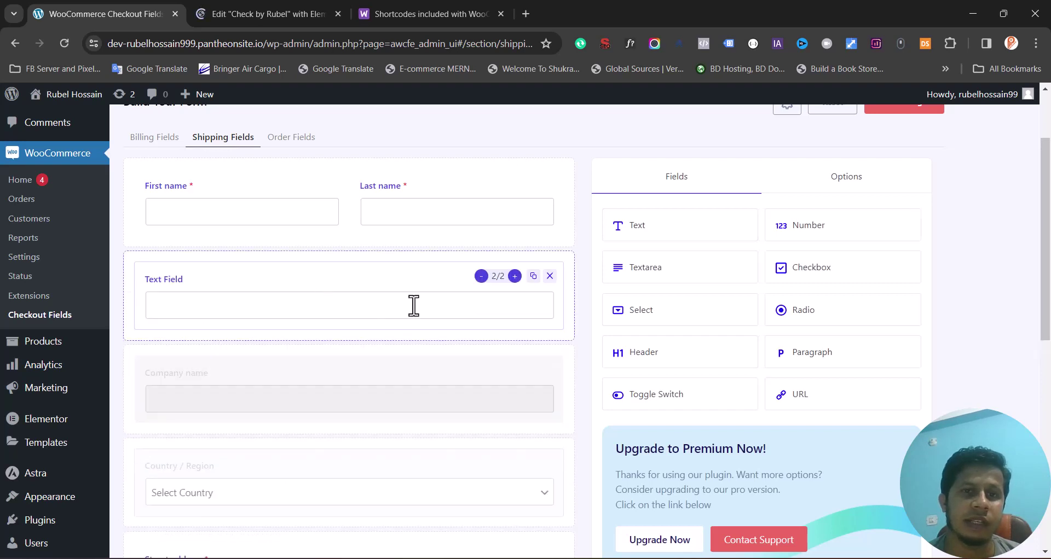
{"action": "left_click", "coordinate": [549, 277]}
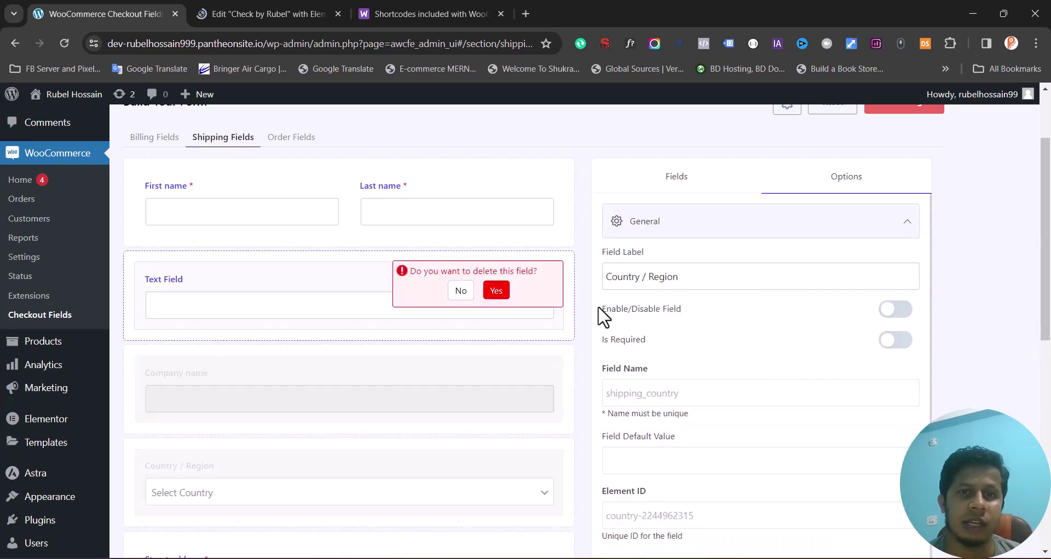
{"action": "left_click", "coordinate": [496, 290]}
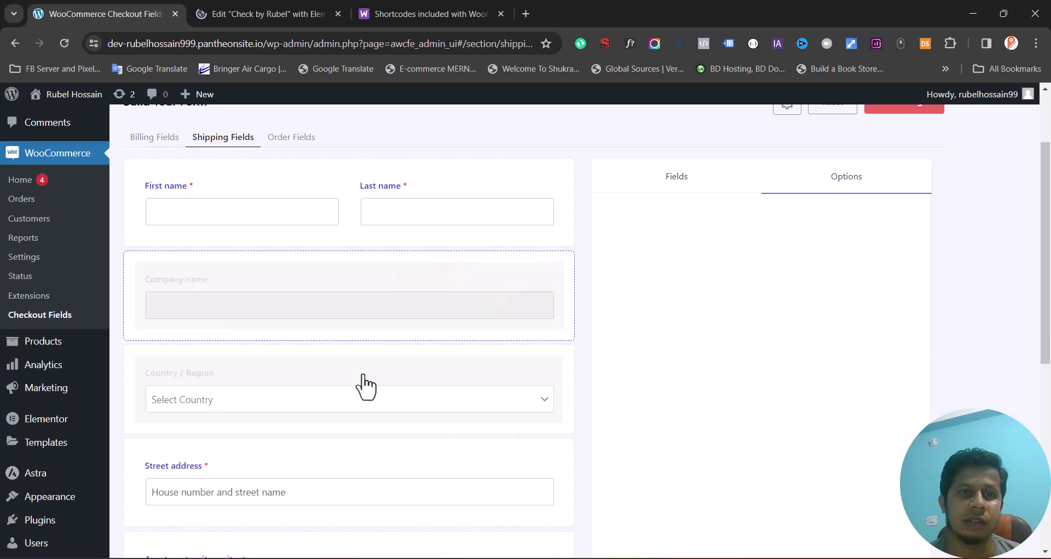
- Disable the shipping Street address field, make it not required, and save the shipping fields
{"action": "scroll", "coordinate": [331, 403], "scroll_direction": "down", "scroll_amount": 3}
{"action": "left_click", "coordinate": [339, 313]}
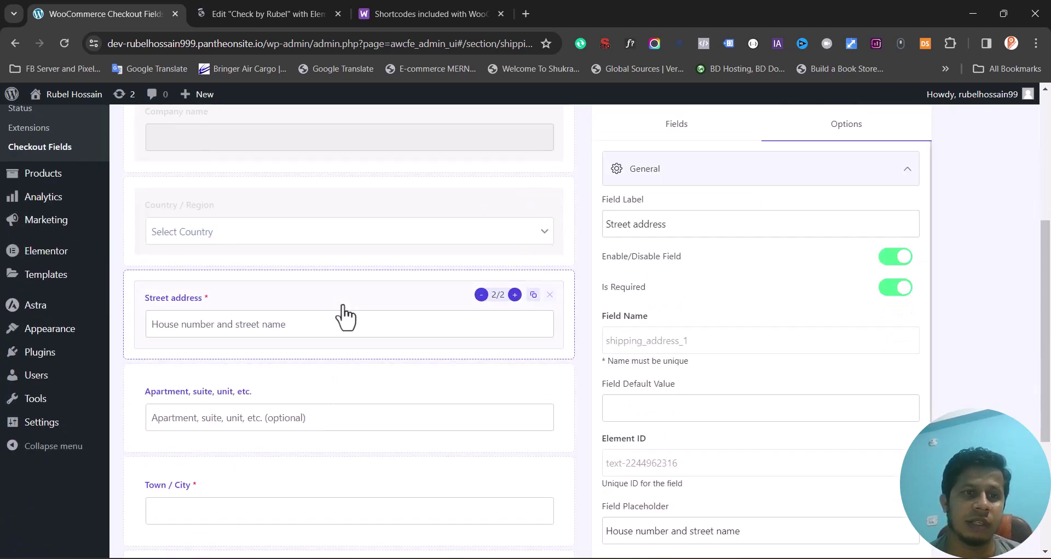
{"action": "scroll", "coordinate": [924, 282], "scroll_direction": "up", "scroll_amount": 1}
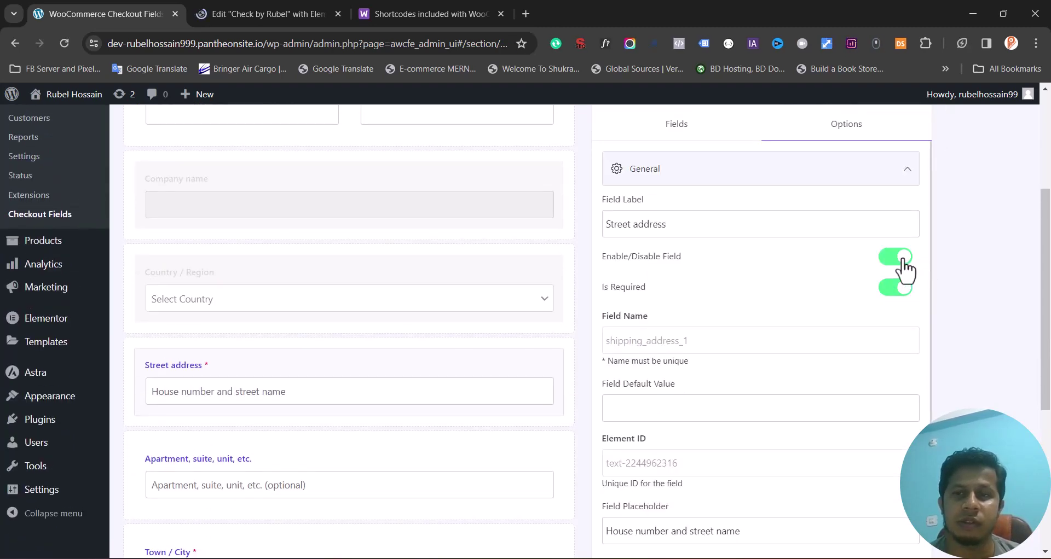
{"action": "left_click", "coordinate": [903, 263]}
{"action": "left_click", "coordinate": [899, 288]}
{"action": "scroll", "coordinate": [476, 442], "scroll_direction": "down", "scroll_amount": 5}
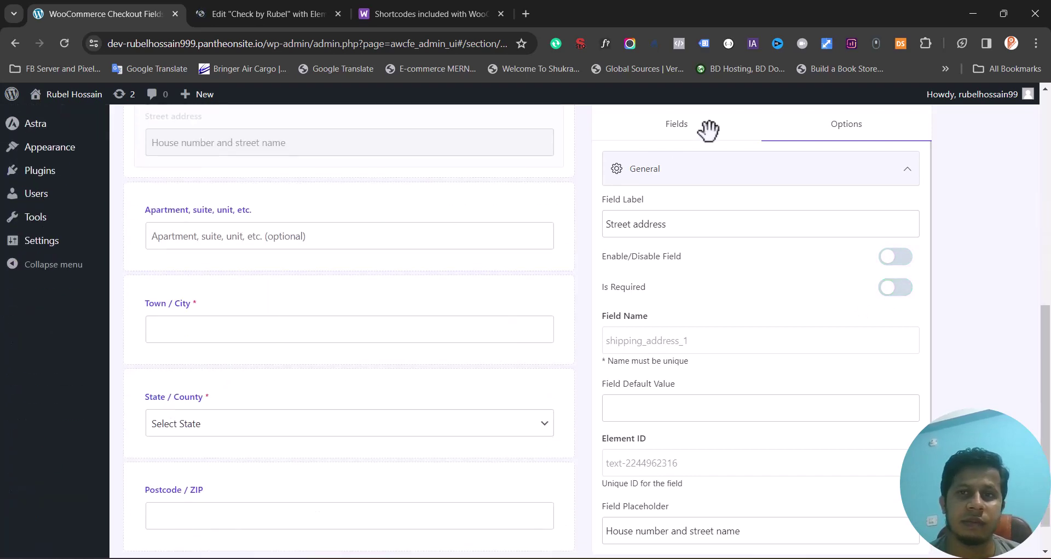
{"action": "scroll", "coordinate": [707, 130], "scroll_direction": "up", "scroll_amount": 10}
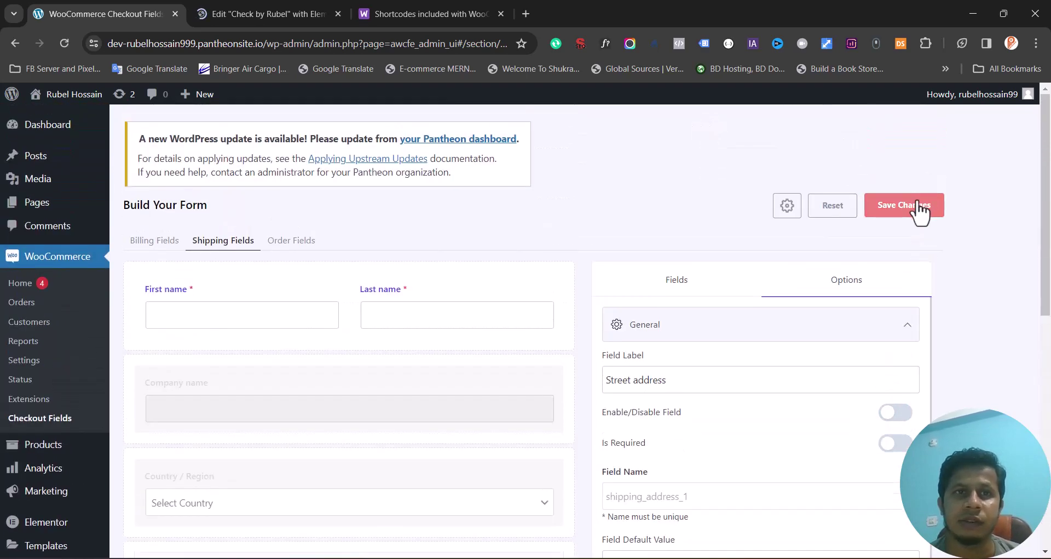
{"action": "left_click", "coordinate": [919, 210]}
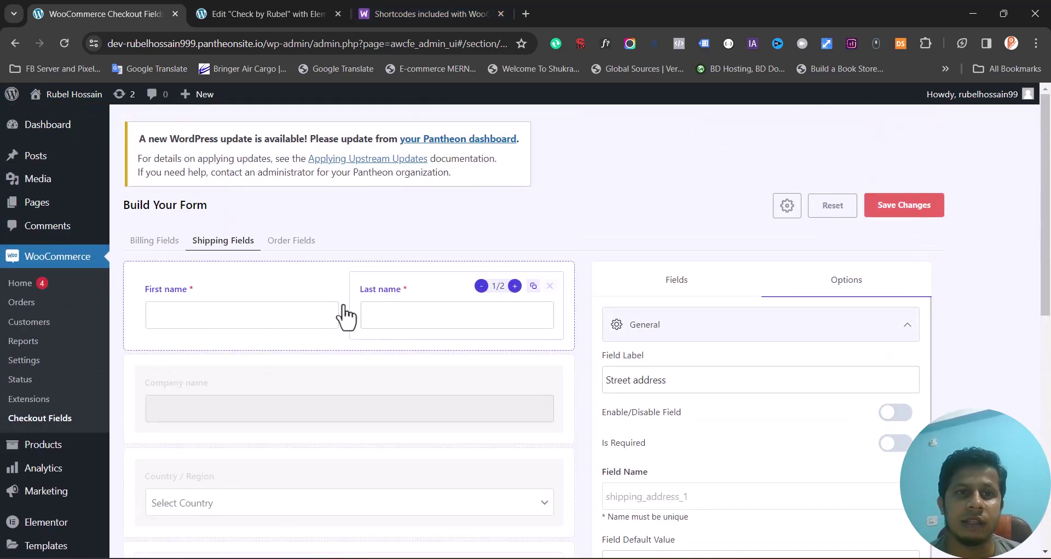
{"action": "left_click", "coordinate": [305, 253]}
- Select the Order notes field and switch its Enable/Disable toggle off
{"action": "scroll", "coordinate": [309, 257], "scroll_direction": "down", "scroll_amount": 1}
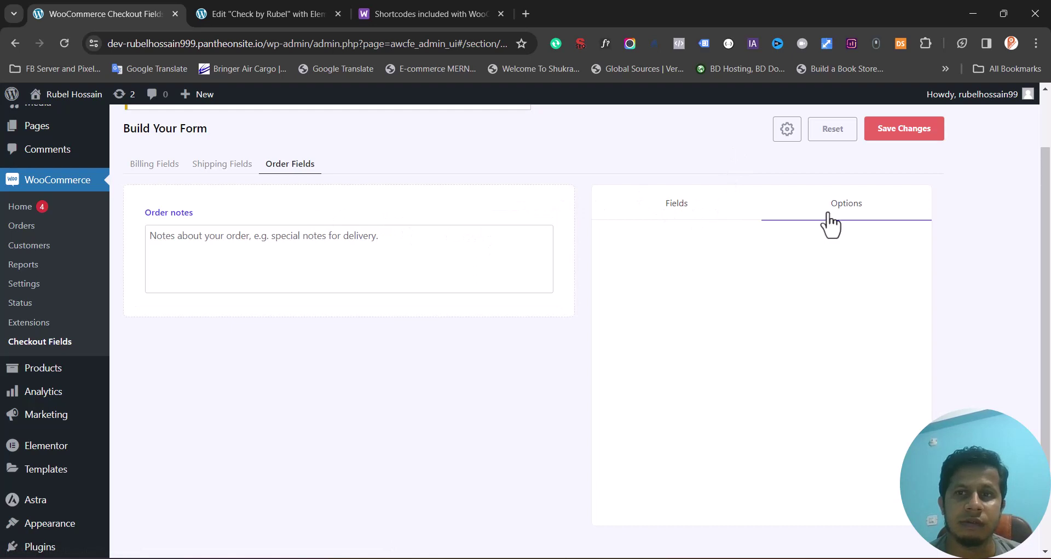
{"action": "left_click", "coordinate": [349, 283]}
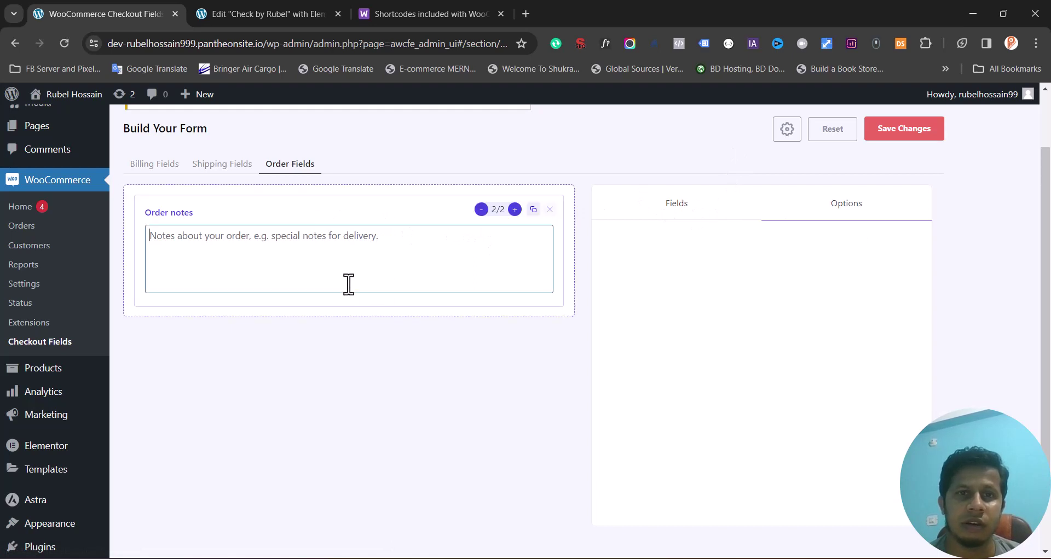
{"action": "left_click", "coordinate": [453, 215]}
{"action": "left_click", "coordinate": [896, 342]}
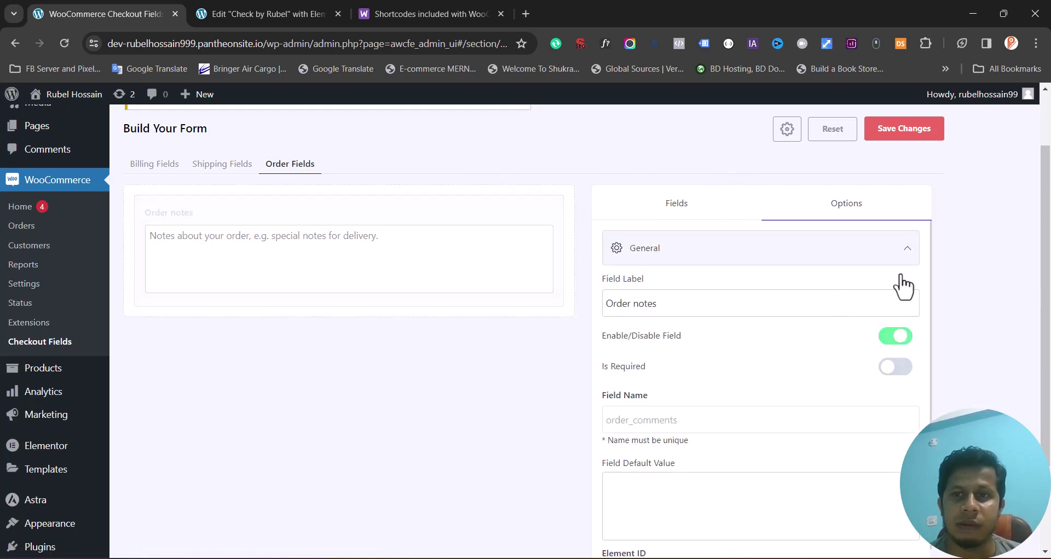
{"action": "left_click", "coordinate": [908, 131]}
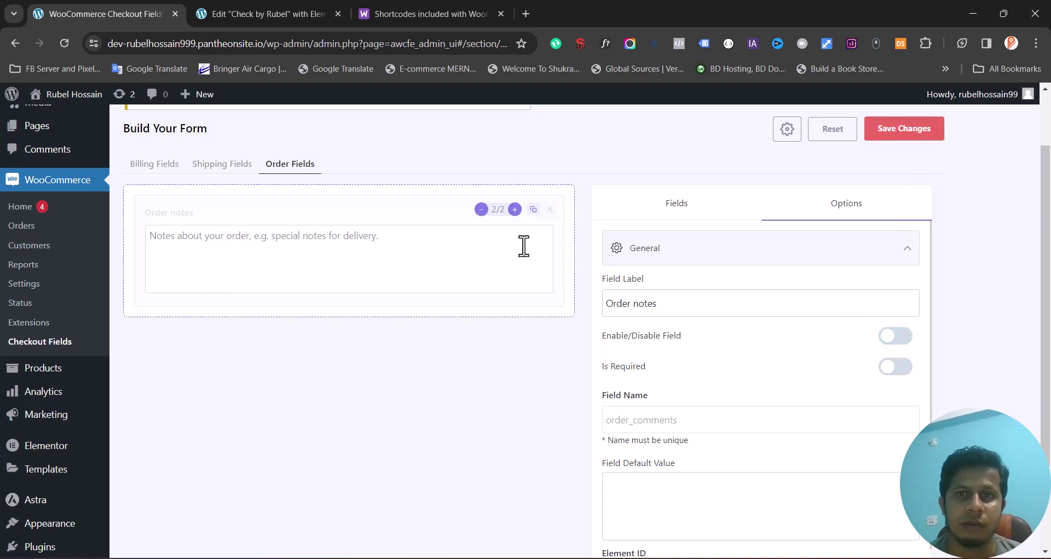
{"action": "left_click", "coordinate": [677, 206]}
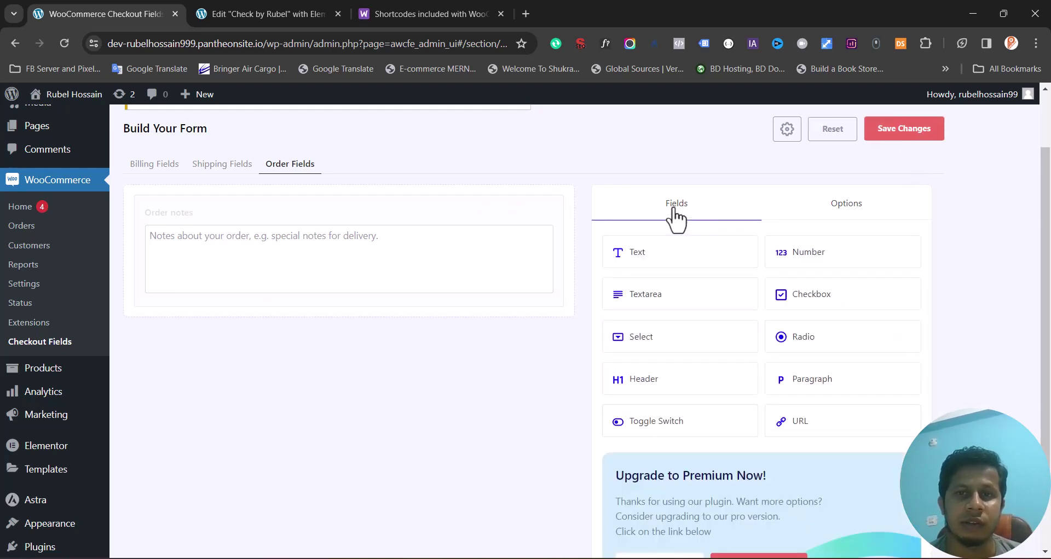
{"action": "left_click", "coordinate": [232, 165]}
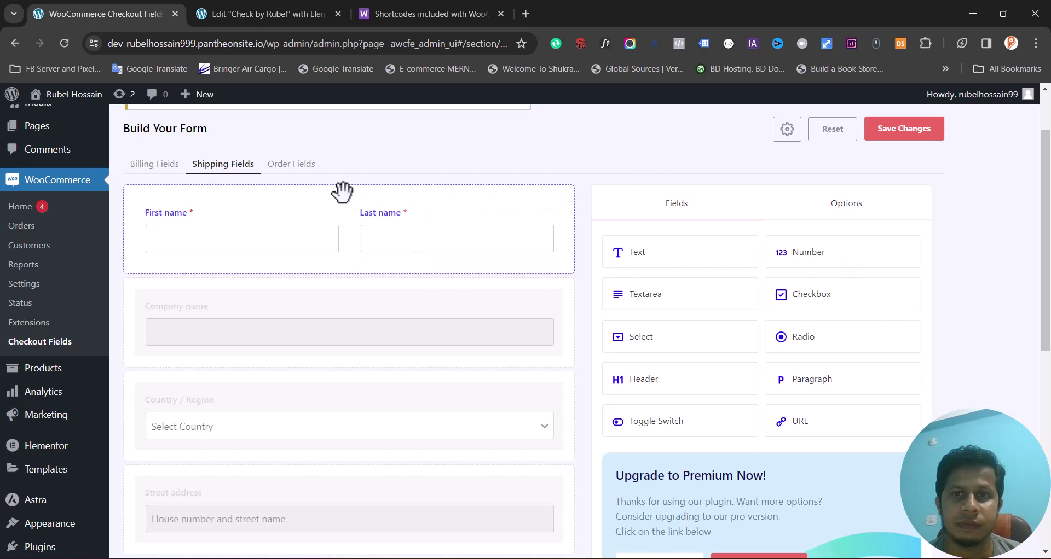
{"action": "left_click", "coordinate": [816, 218]}
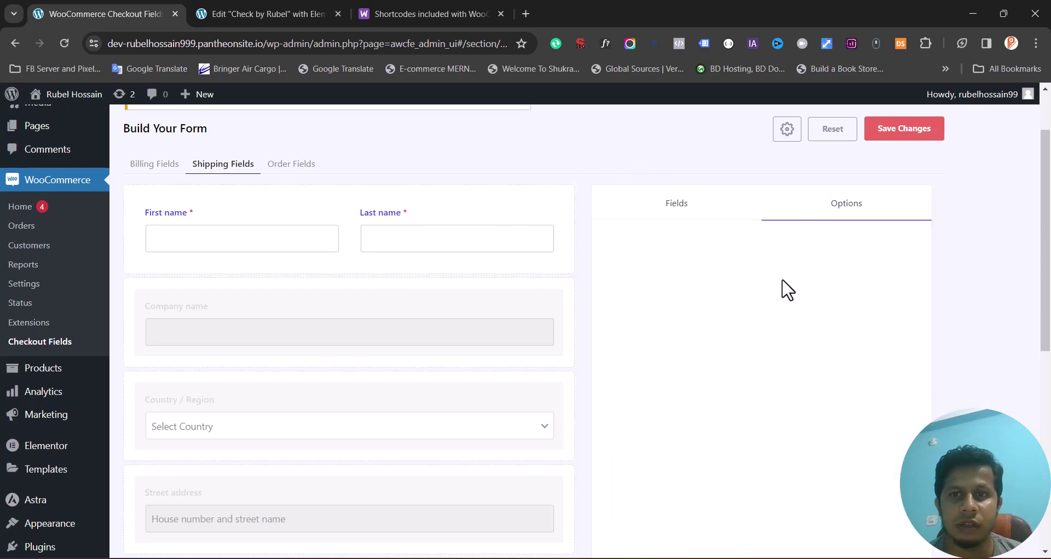
- Disable the shipping First name and Last name fields and make both optional
{"action": "left_click", "coordinate": [363, 228]}
{"action": "left_click", "coordinate": [277, 235]}
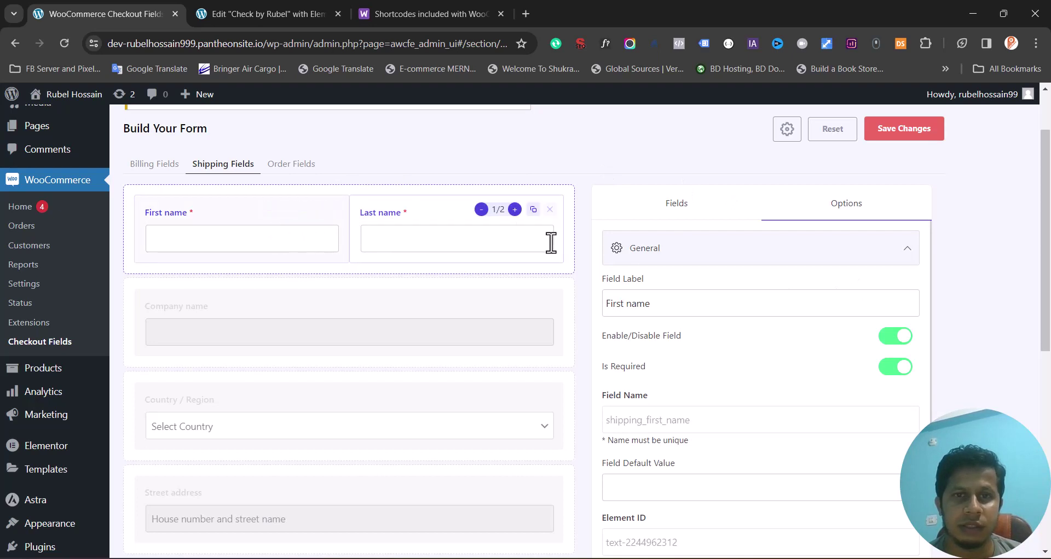
{"action": "left_click", "coordinate": [889, 340]}
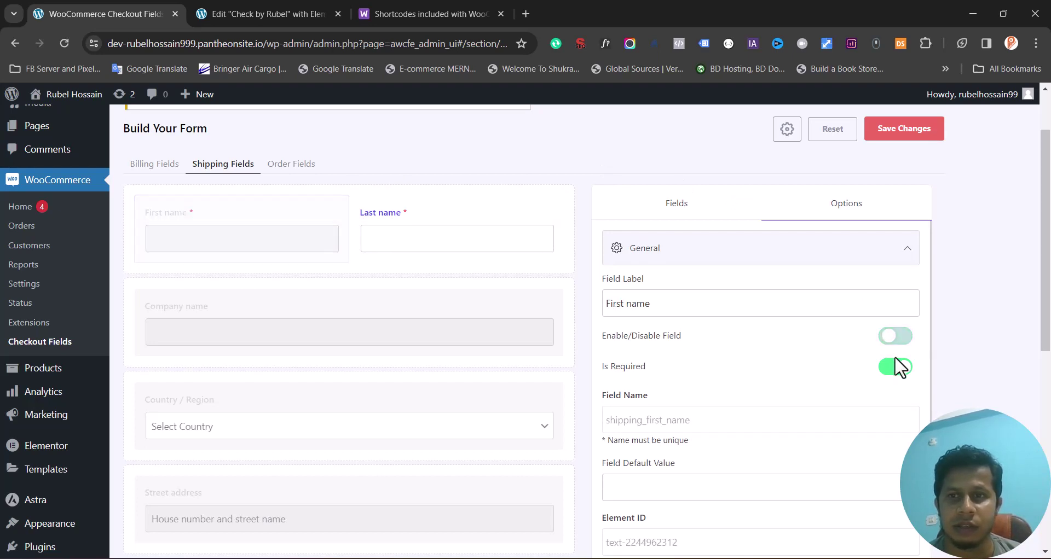
{"action": "left_click", "coordinate": [901, 378]}
{"action": "left_click", "coordinate": [403, 235]}
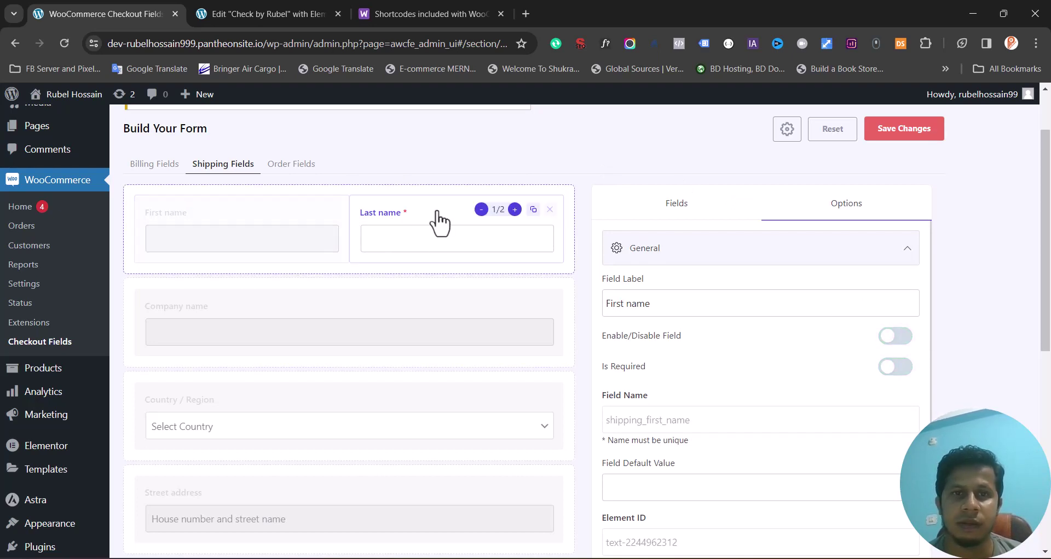
{"action": "left_click", "coordinate": [903, 354]}
{"action": "left_click", "coordinate": [902, 376]}
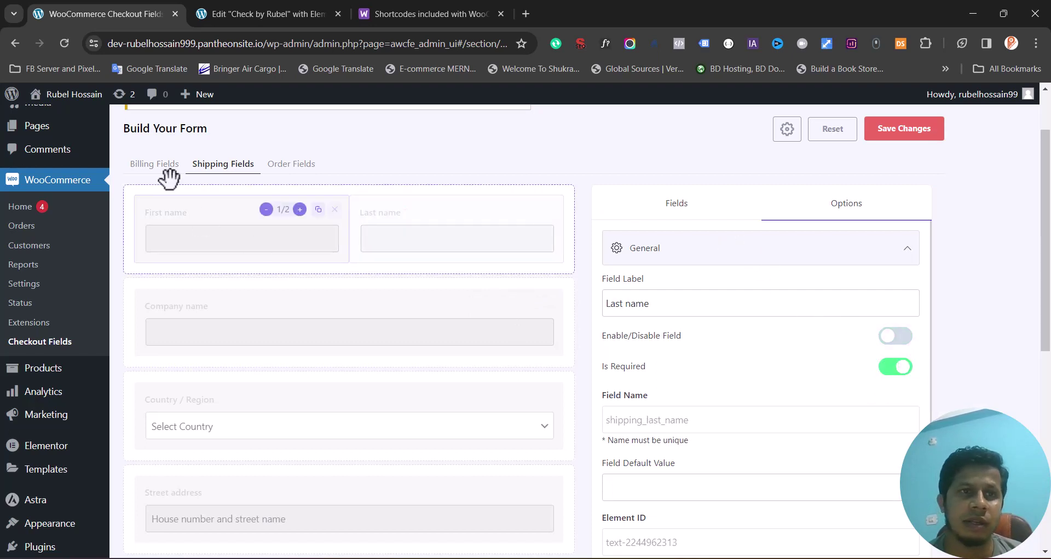
- Disable the billing Last name field and make it optional
{"action": "left_click", "coordinate": [173, 171]}
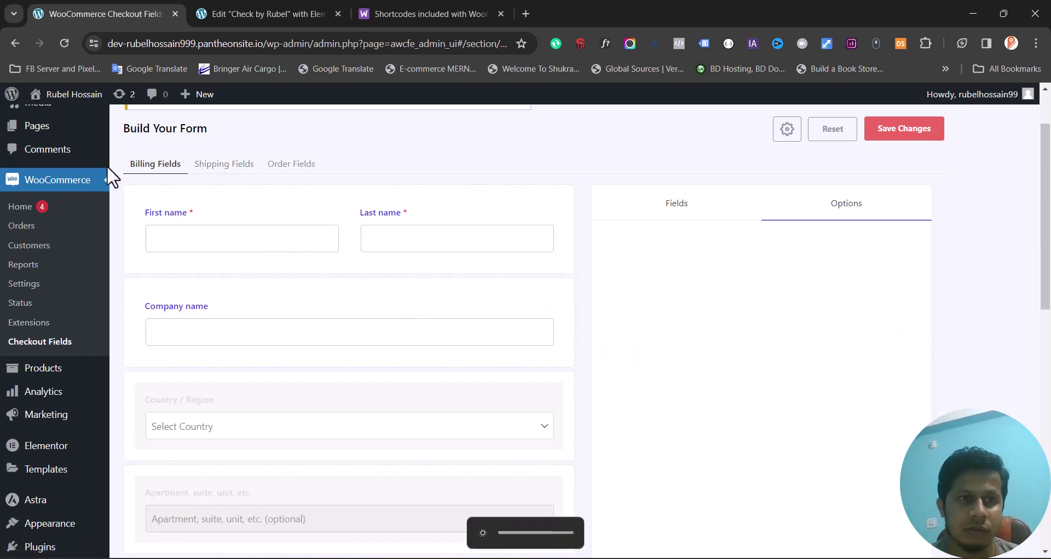
{"action": "mouse_move", "coordinate": [242, 234]}
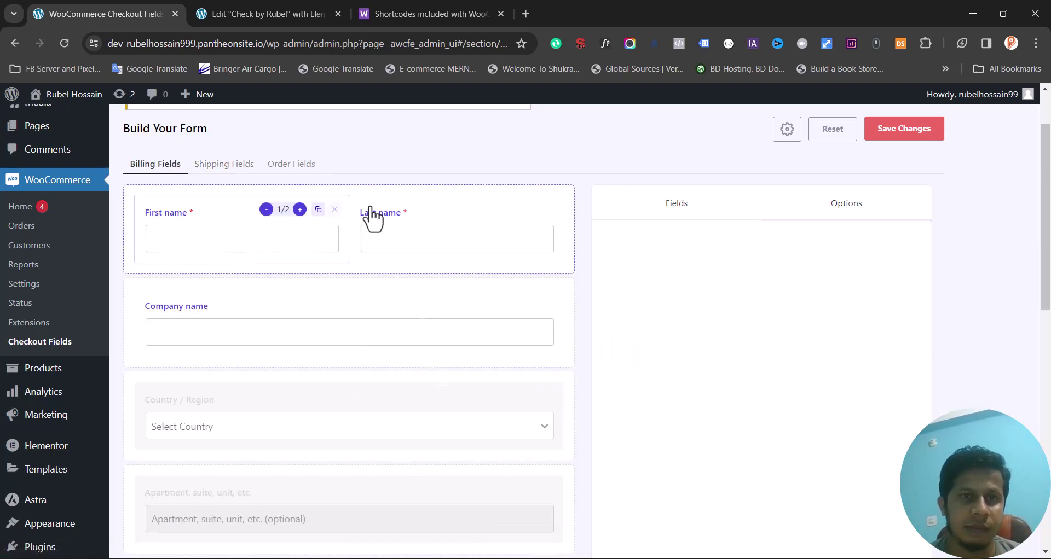
{"action": "left_click", "coordinate": [526, 229]}
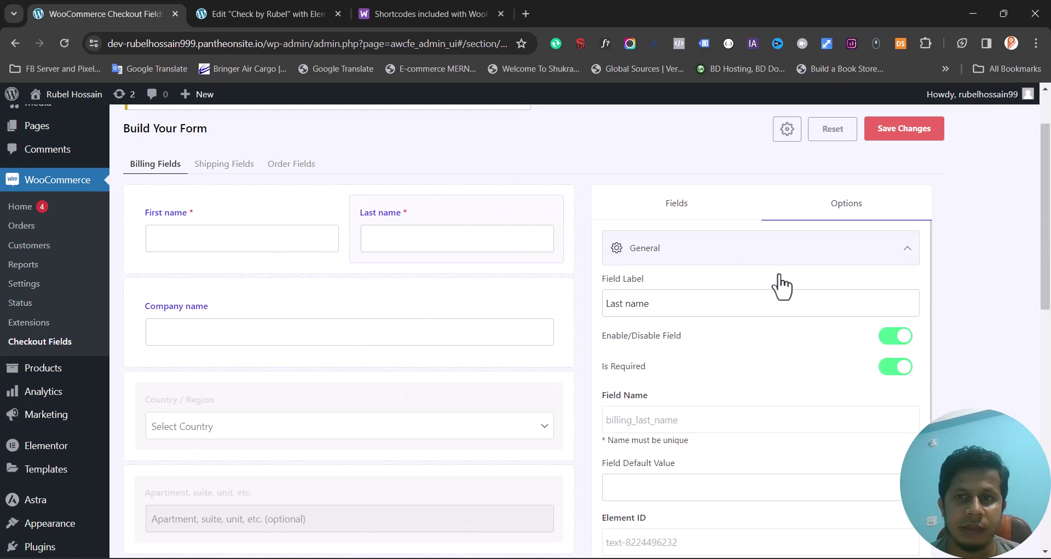
{"action": "left_click", "coordinate": [905, 365]}
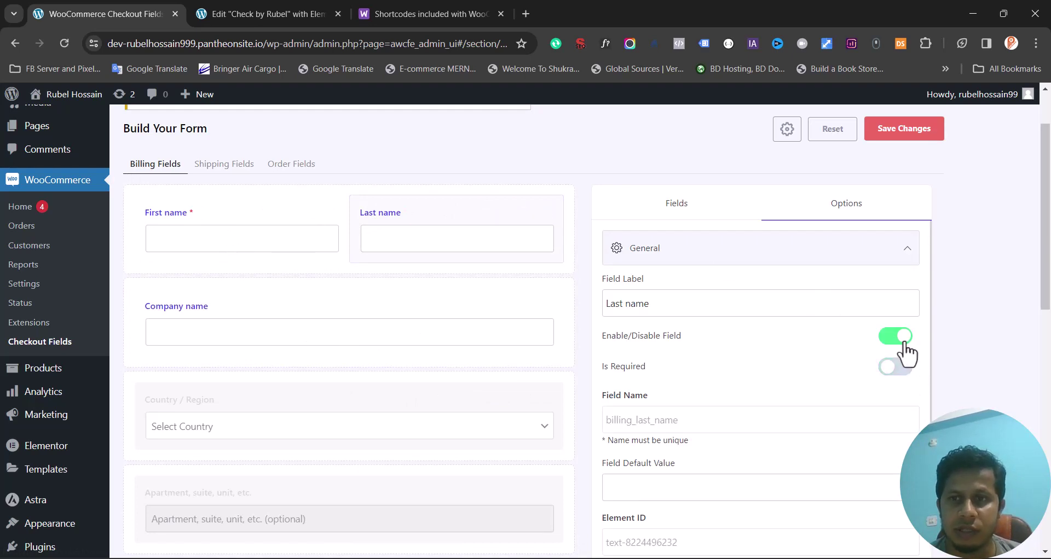
{"action": "left_click", "coordinate": [897, 336]}
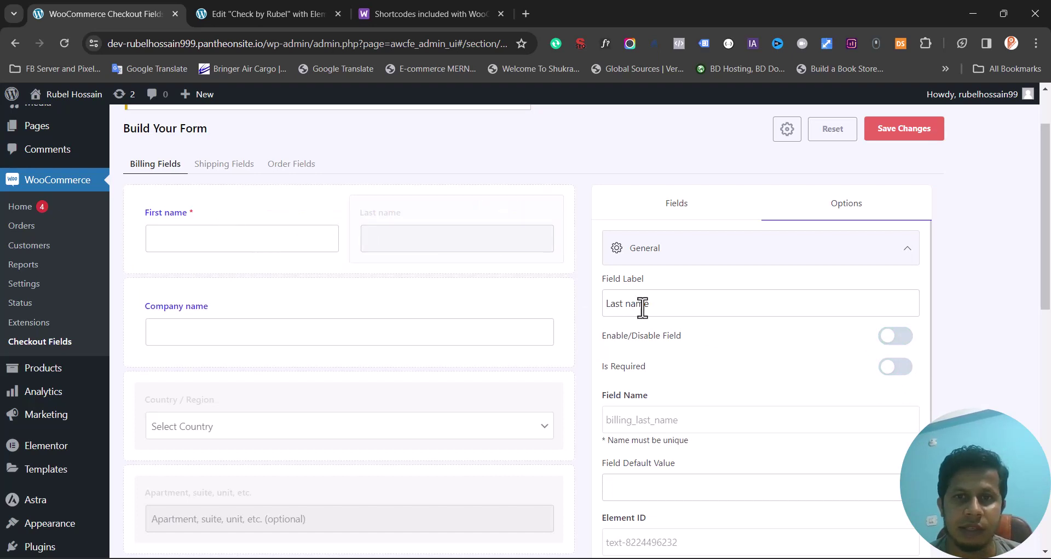
{"action": "triple_click", "coordinate": [660, 306]}
{"action": "mouse_move", "coordinate": [242, 234]}
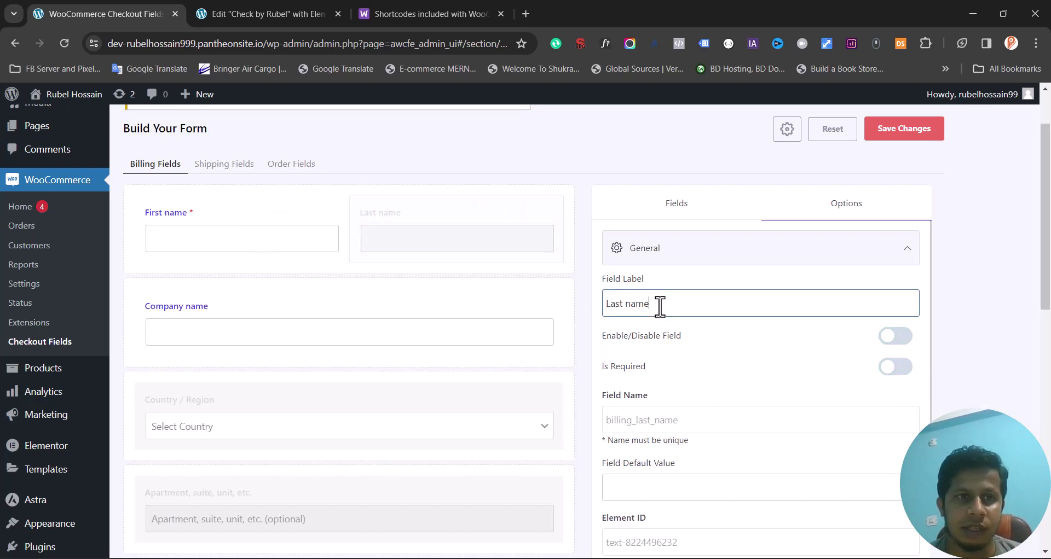
- Replace the billing First name field label with Full Name
{"action": "left_click", "coordinate": [226, 232]}
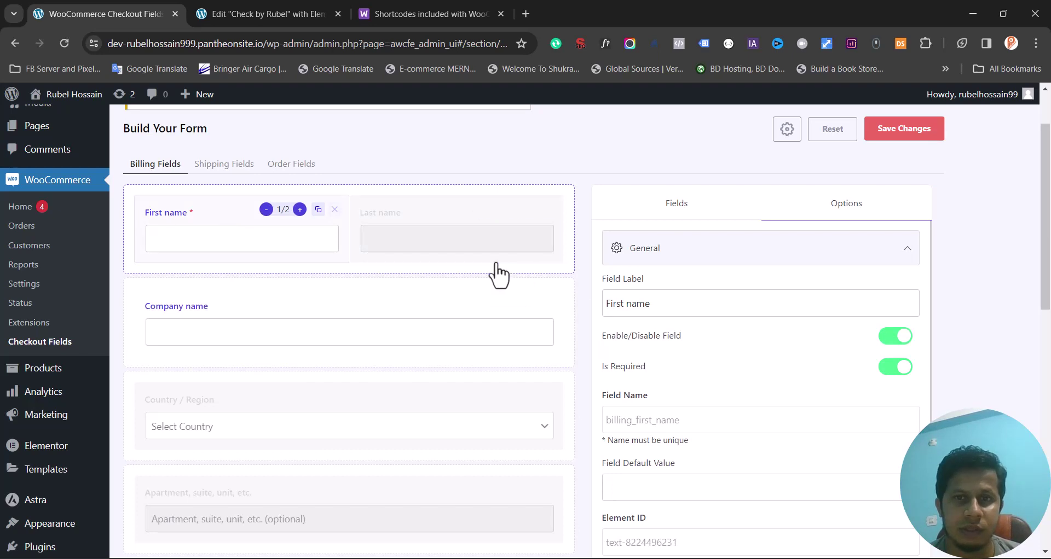
{"action": "left_click", "coordinate": [656, 304]}
{"action": "left_click_drag", "start_coordinate": [656, 304], "coordinate": [581, 302]}
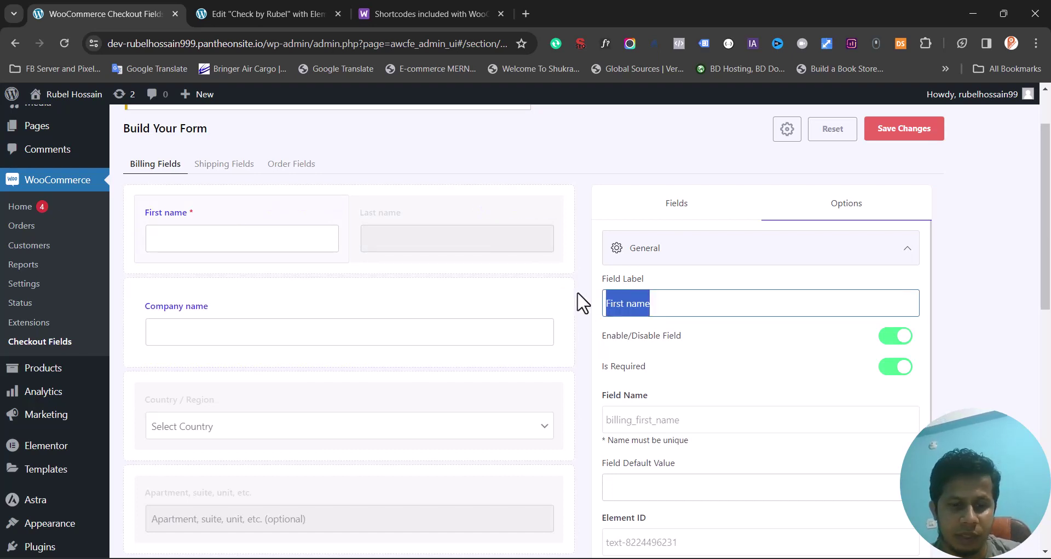
{"action": "type", "text": "F"}
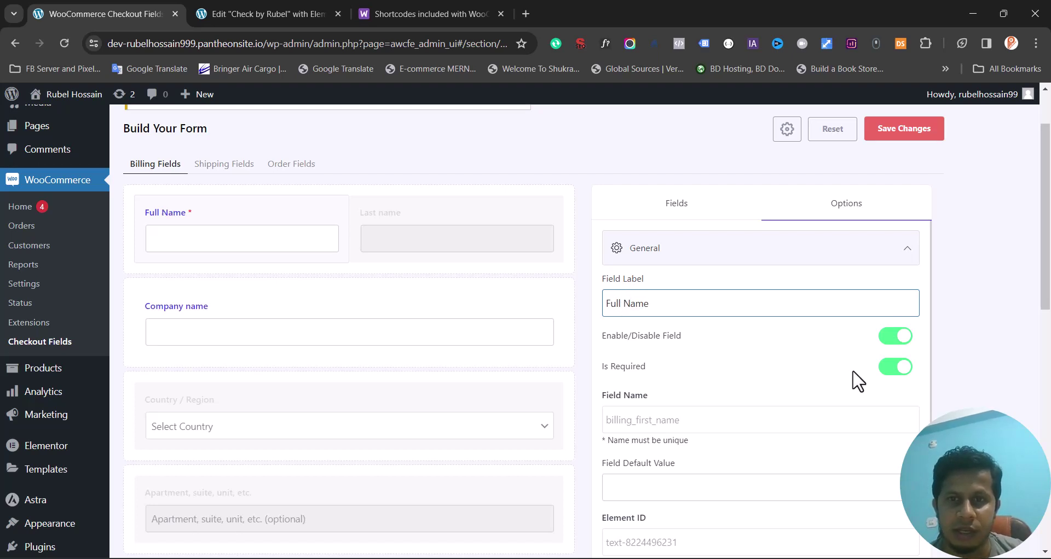
{"action": "scroll", "coordinate": [768, 391], "scroll_direction": "down", "scroll_amount": 1}
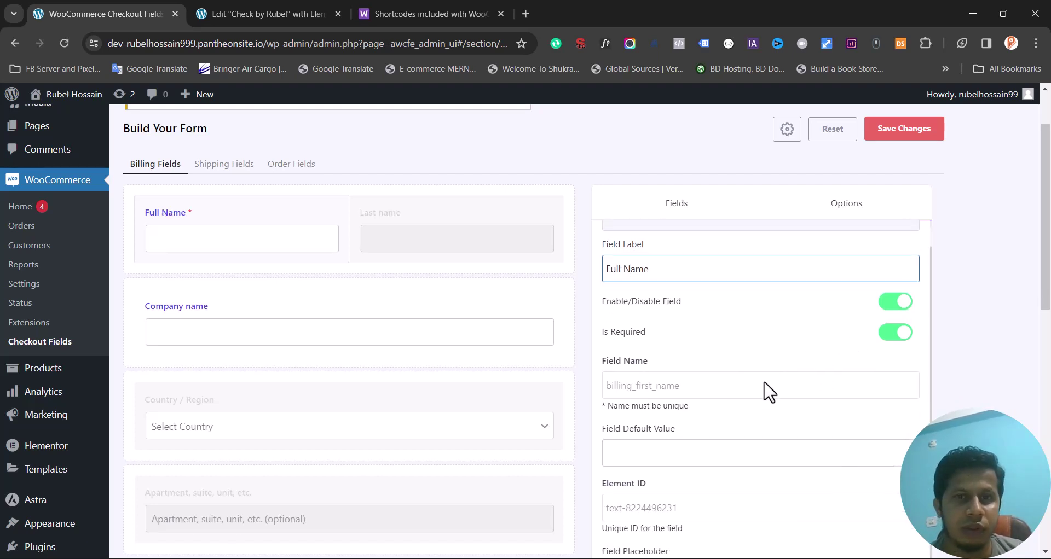
{"action": "scroll", "coordinate": [711, 414], "scroll_direction": "down", "scroll_amount": 2}
- Clear the Full Name default value and paste Full Name as its placeholder
{"action": "left_click", "coordinate": [679, 382]}
{"action": "type", "text": "Full Name"}
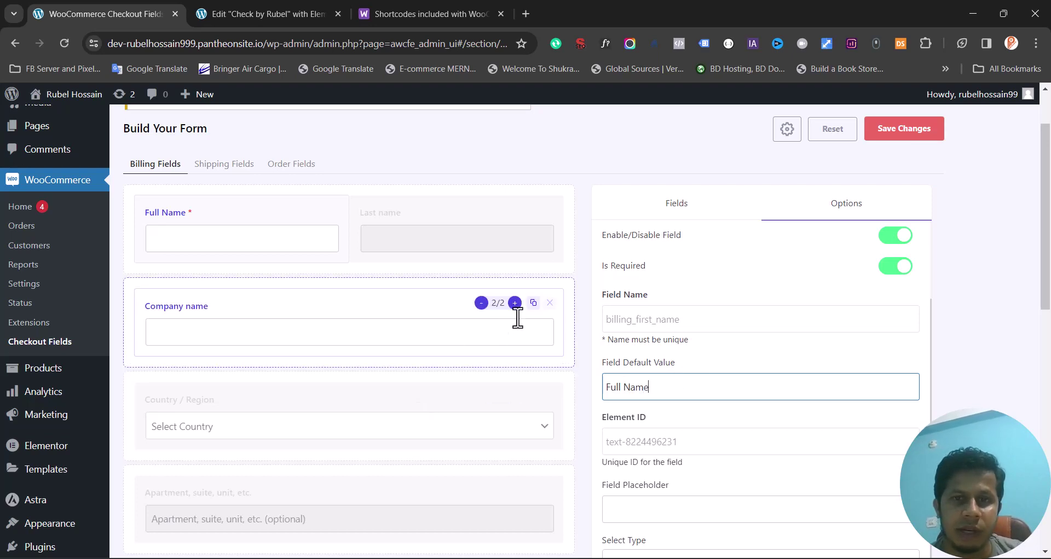
{"action": "key", "text": "ctrl+a"}
{"action": "key", "text": "ctrl+c"}
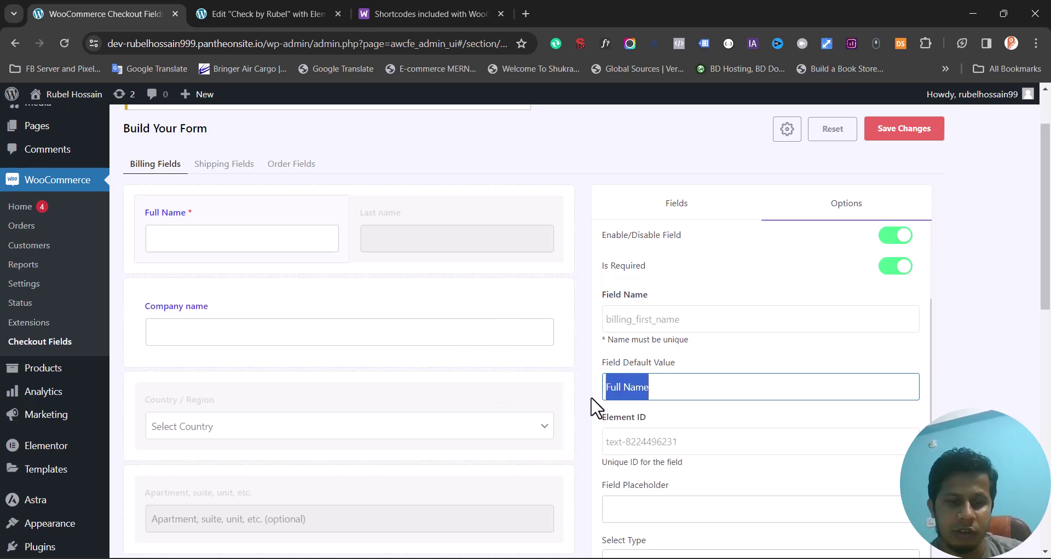
{"action": "key", "text": "BackSpace"}
{"action": "left_click", "coordinate": [630, 513]}
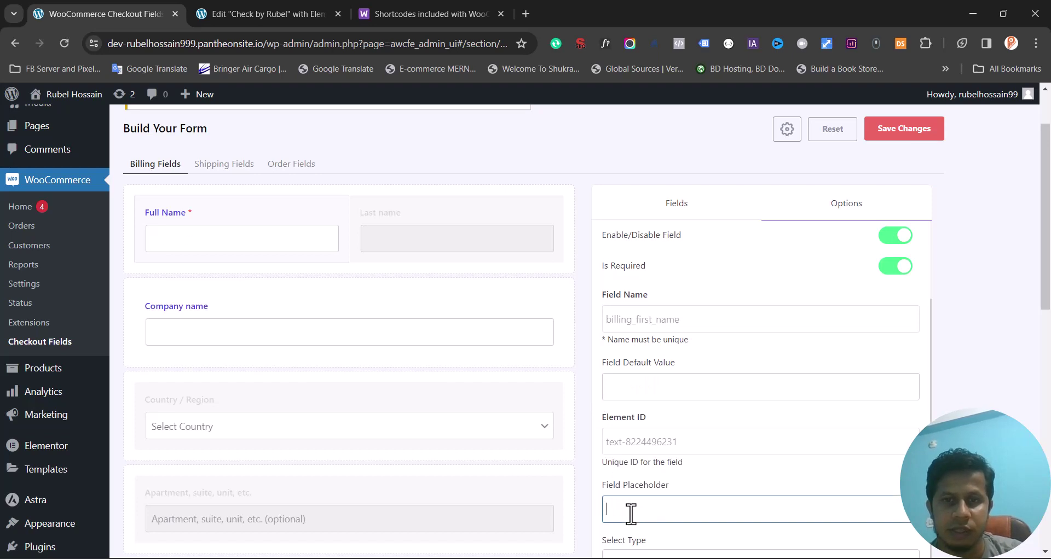
{"action": "key", "text": "ctrl+v"}
{"action": "scroll", "coordinate": [575, 446], "scroll_direction": "down", "scroll_amount": 1}
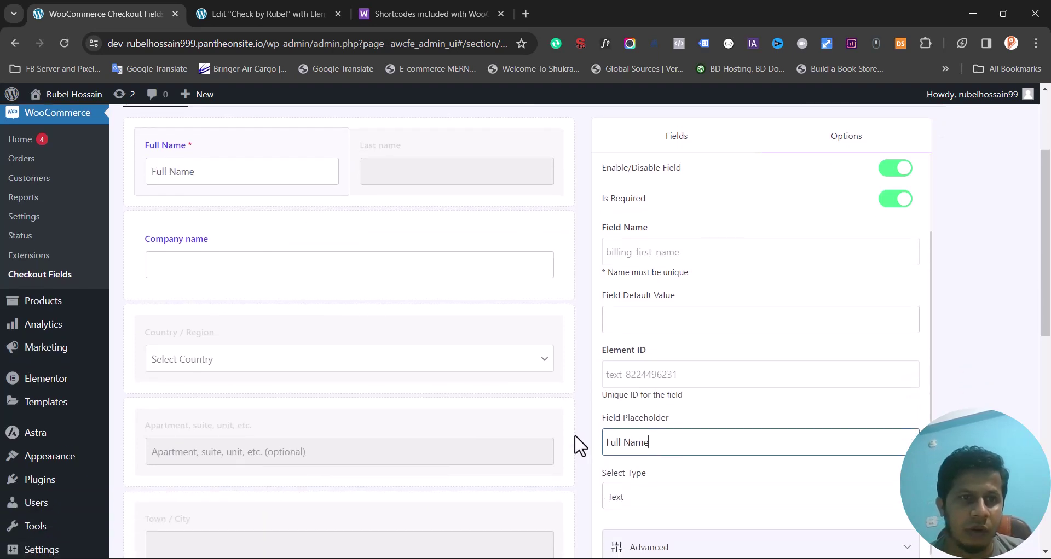
- Disable the billing Company name field and review the remaining billing fields
{"action": "left_click", "coordinate": [449, 252]}
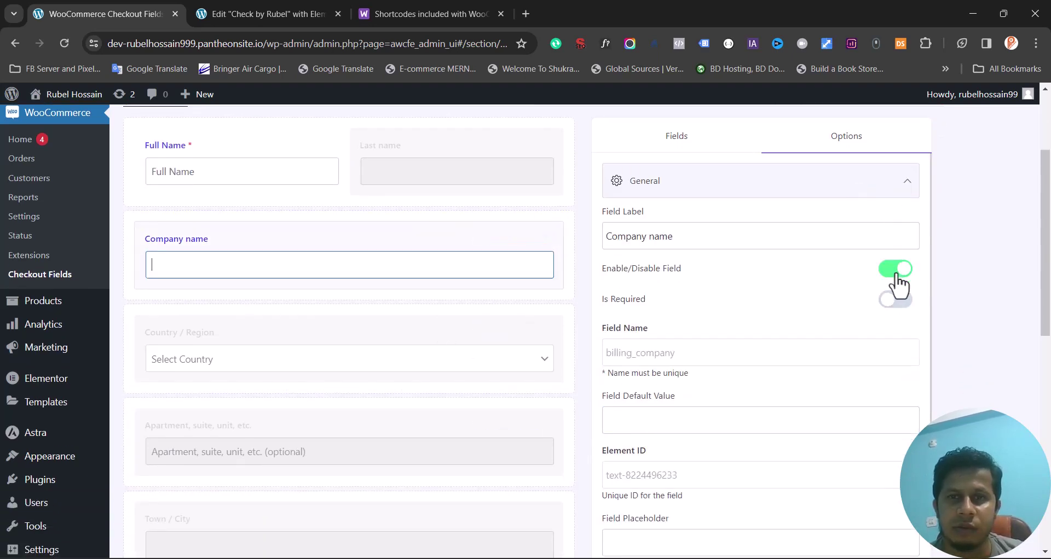
{"action": "left_click", "coordinate": [895, 268]}
{"action": "scroll", "coordinate": [351, 359], "scroll_direction": "up", "scroll_amount": 2}
{"action": "scroll", "coordinate": [353, 359], "scroll_direction": "down", "scroll_amount": 1}
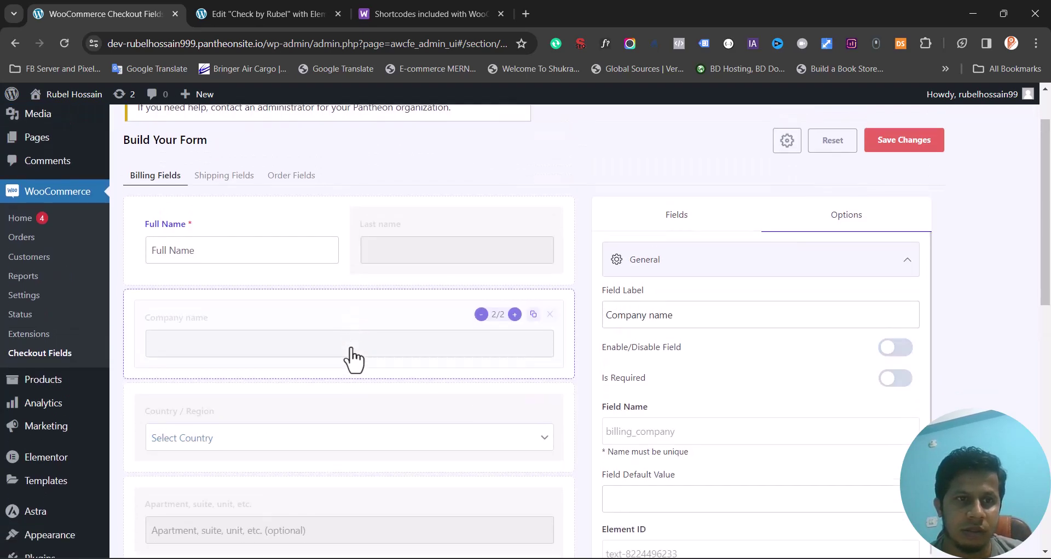
{"action": "scroll", "coordinate": [352, 360], "scroll_direction": "down", "scroll_amount": 2}
{"action": "scroll", "coordinate": [353, 360], "scroll_direction": "down", "scroll_amount": 2}
{"action": "scroll", "coordinate": [353, 359], "scroll_direction": "down", "scroll_amount": 2}
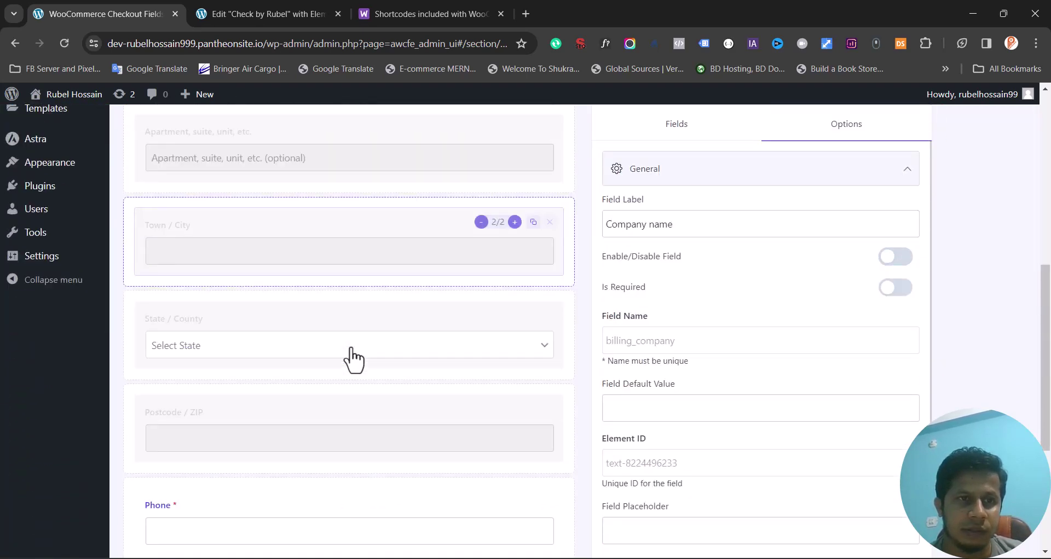
{"action": "scroll", "coordinate": [353, 360], "scroll_direction": "down", "scroll_amount": 1}
{"action": "scroll", "coordinate": [353, 359], "scroll_direction": "down", "scroll_amount": 2}
{"action": "scroll", "coordinate": [353, 360], "scroll_direction": "down", "scroll_amount": 1}
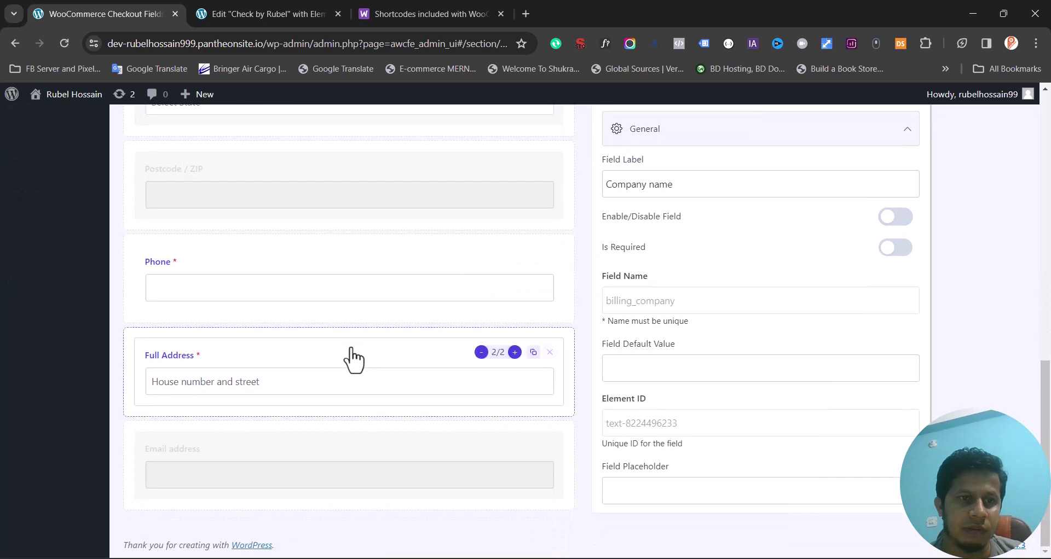
{"action": "scroll", "coordinate": [353, 359], "scroll_direction": "up", "scroll_amount": 7}
{"action": "scroll", "coordinate": [353, 359], "scroll_direction": "up", "scroll_amount": 5}
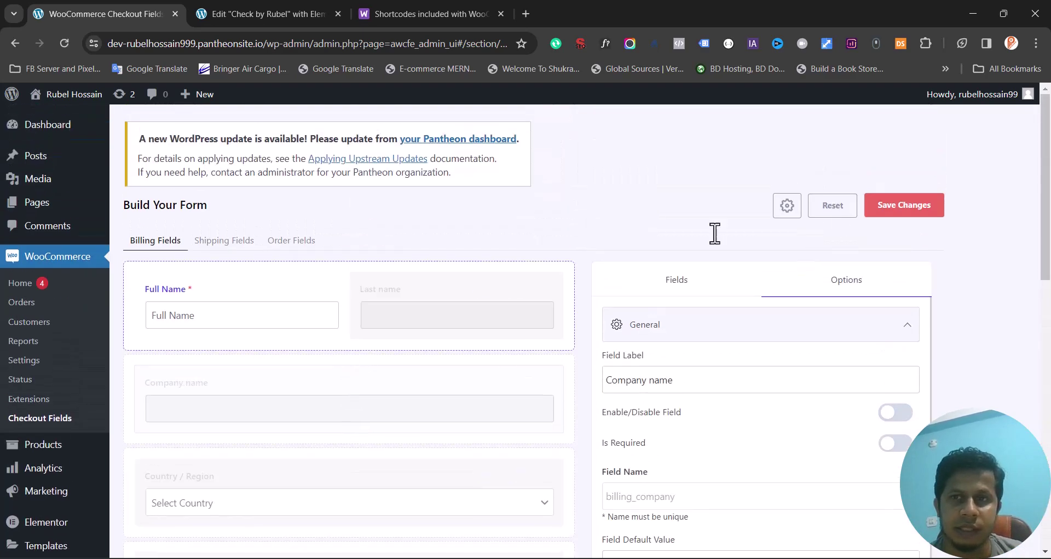
- Save the checkout field changes, then replace the Check by Rubel page's container with a new empty section
{"action": "left_click", "coordinate": [918, 216]}
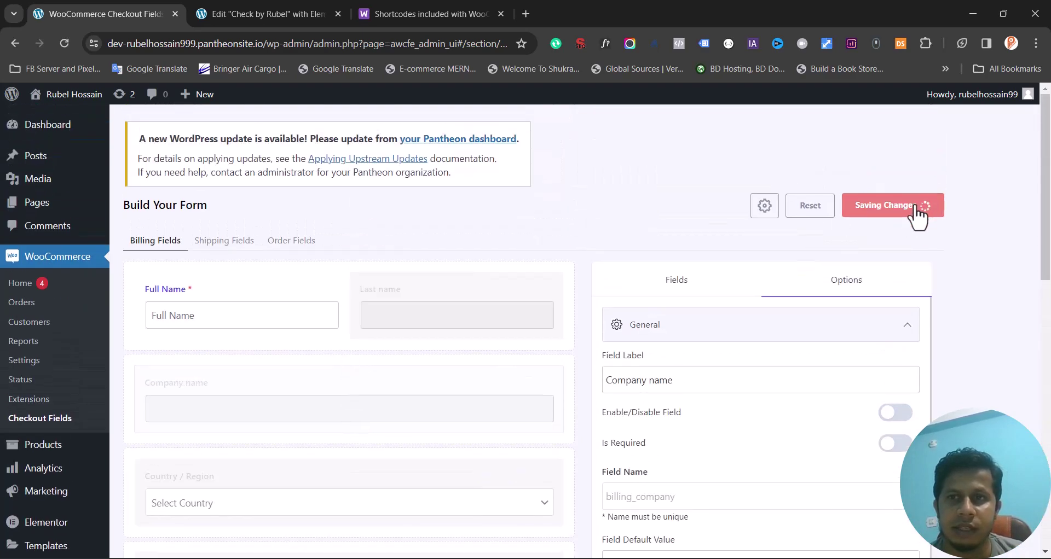
{"action": "left_click", "coordinate": [245, 12]}
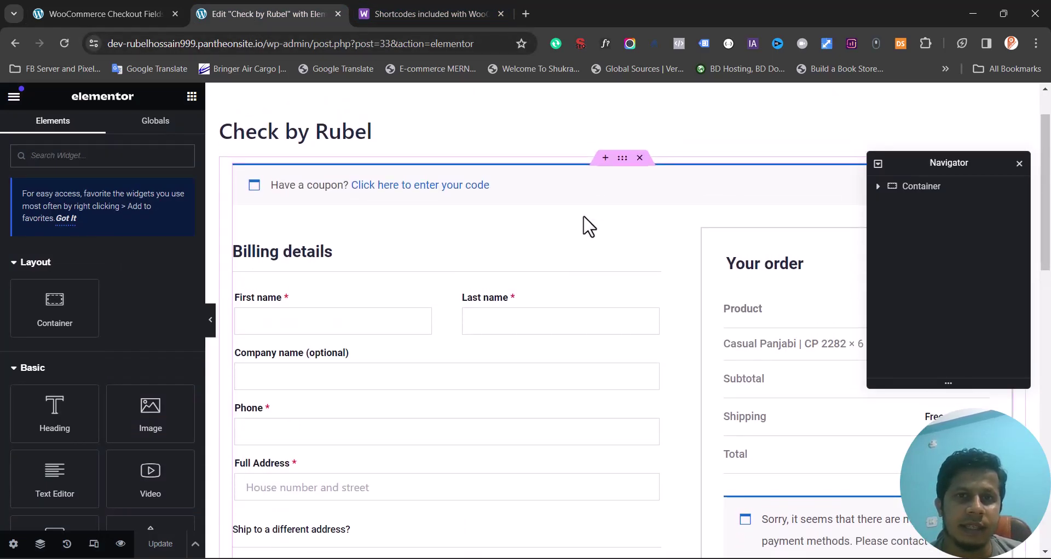
{"action": "left_click", "coordinate": [639, 159]}
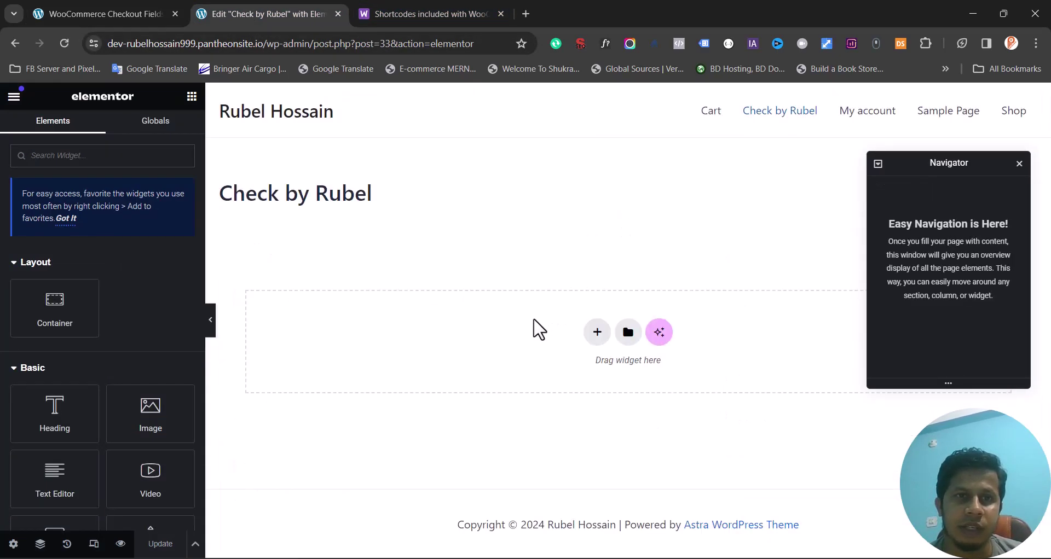
{"action": "left_click", "coordinate": [602, 338]}
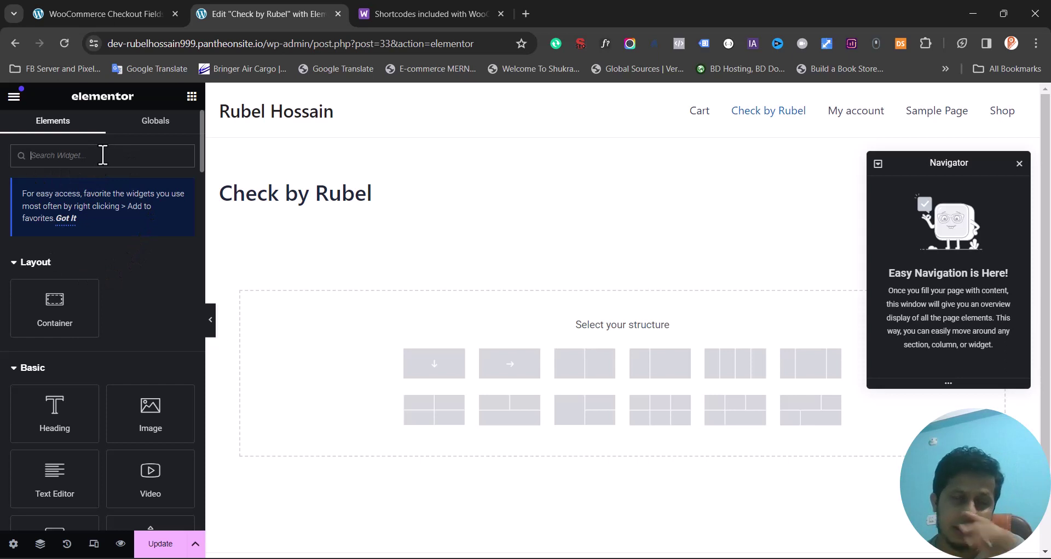
- Search widgets for 'check' and drop the Checkout widget onto the empty section
{"action": "left_click", "coordinate": [130, 151]}
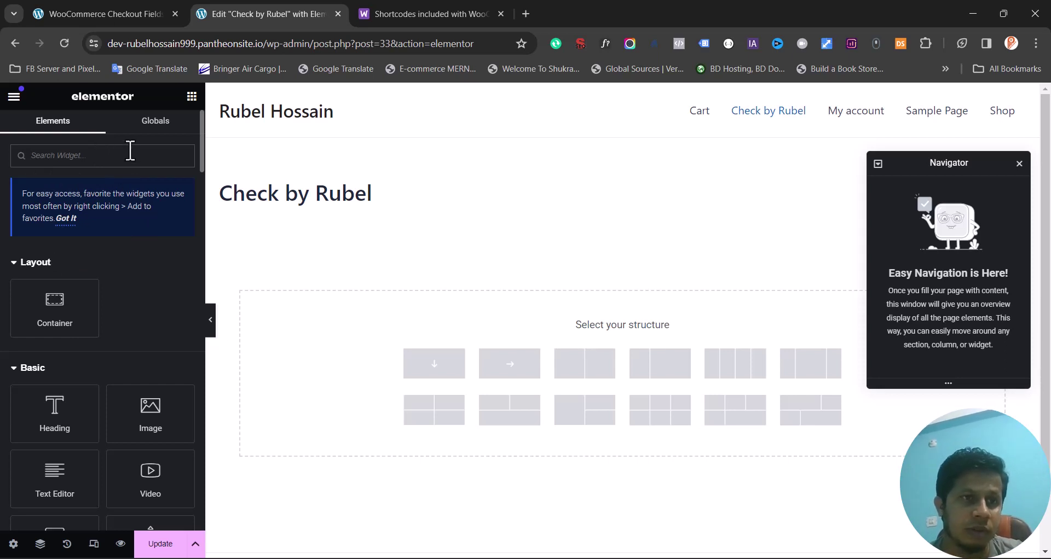
{"action": "type", "text": "ch"}
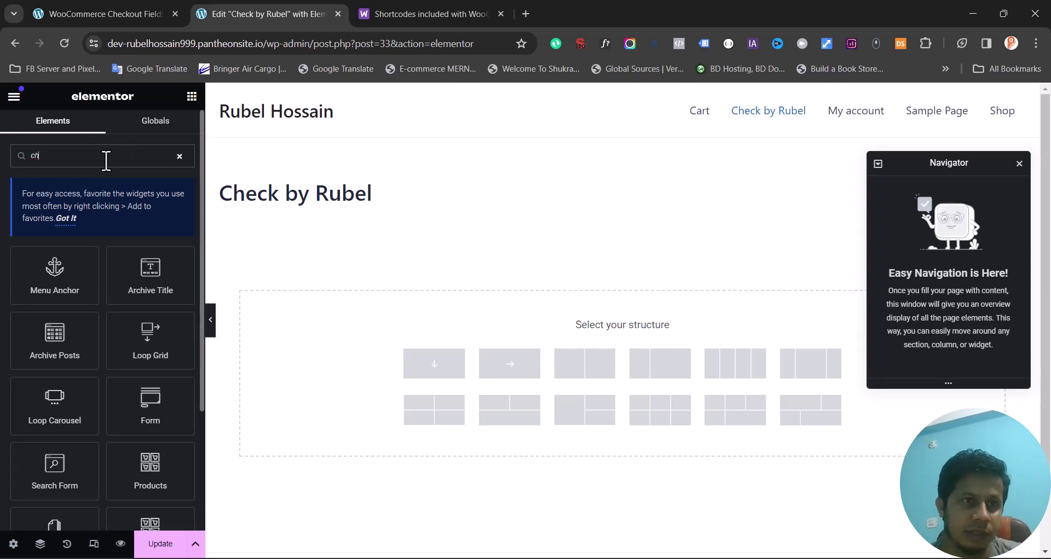
{"action": "type", "text": "eck"}
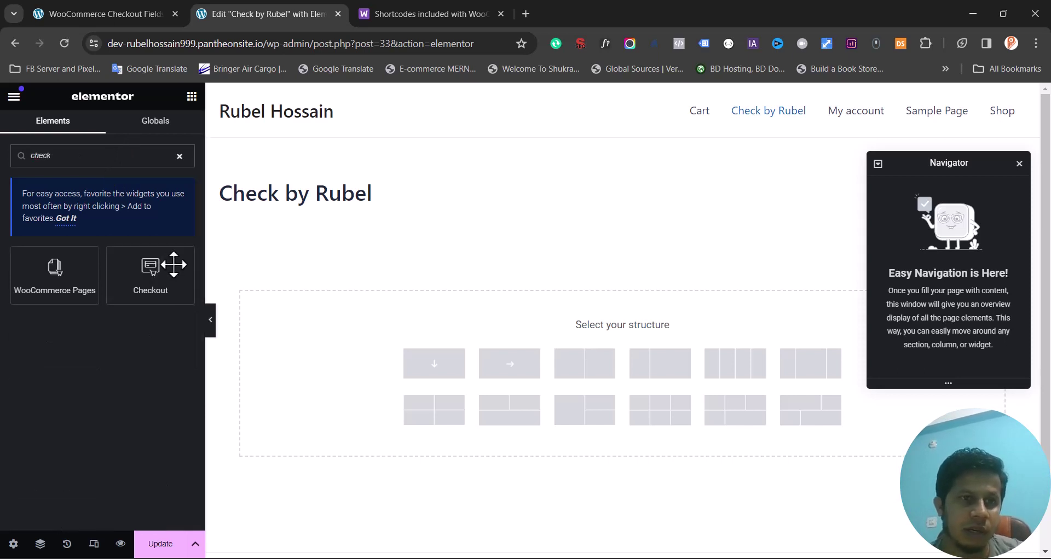
{"action": "mouse_move", "coordinate": [177, 283]}
{"action": "left_mouse_down"}
{"action": "mouse_move", "coordinate": [370, 316]}
{"action": "mouse_move", "coordinate": [449, 371]}
{"action": "mouse_move", "coordinate": [447, 383]}
{"action": "left_mouse_up"}
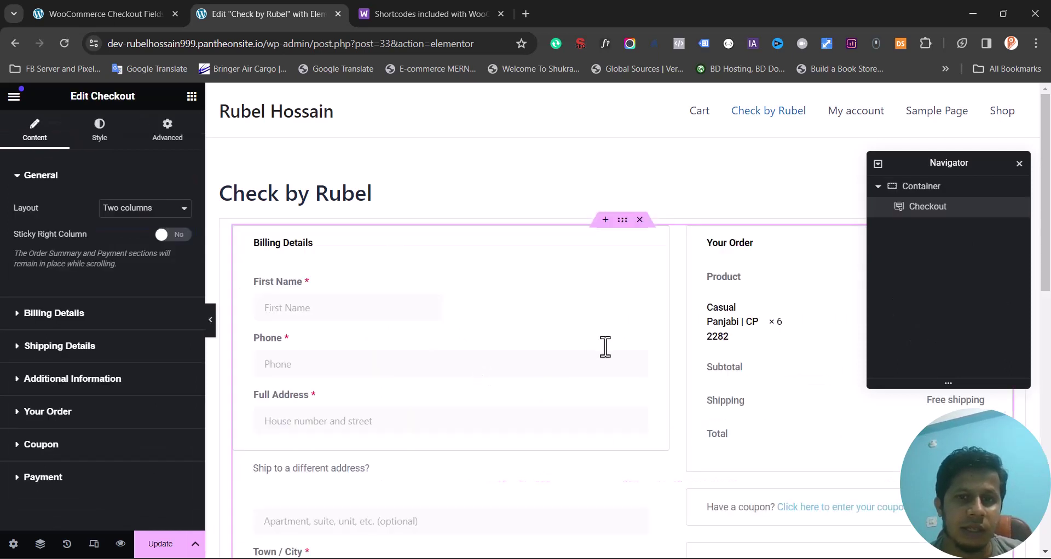
- Review the two-column checkout form and save the page with Update
{"action": "scroll", "coordinate": [591, 363], "scroll_direction": "down", "scroll_amount": 3}
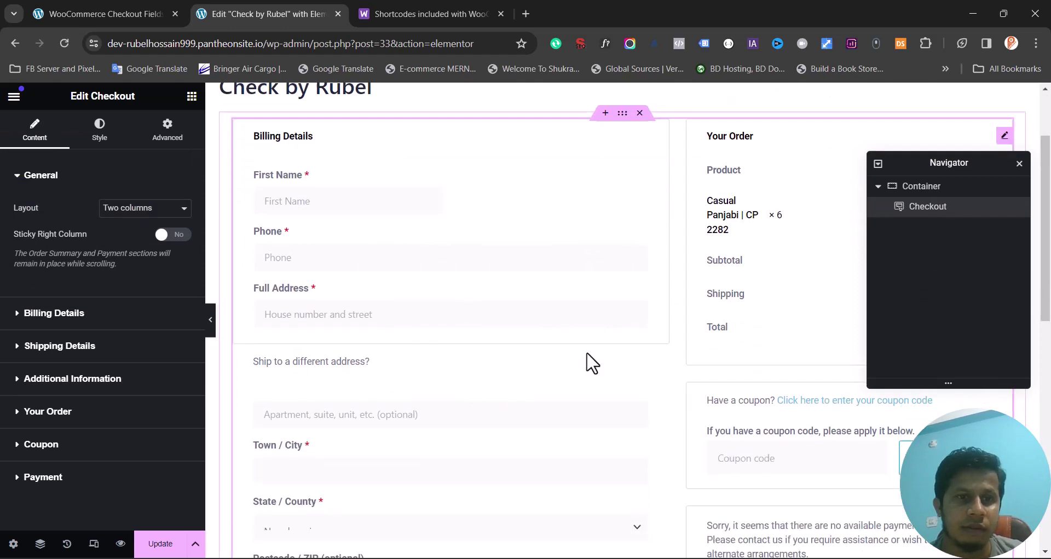
{"action": "scroll", "coordinate": [591, 364], "scroll_direction": "down", "scroll_amount": 2}
{"action": "scroll", "coordinate": [588, 362], "scroll_direction": "down", "scroll_amount": 2}
{"action": "scroll", "coordinate": [588, 361], "scroll_direction": "up", "scroll_amount": 2}
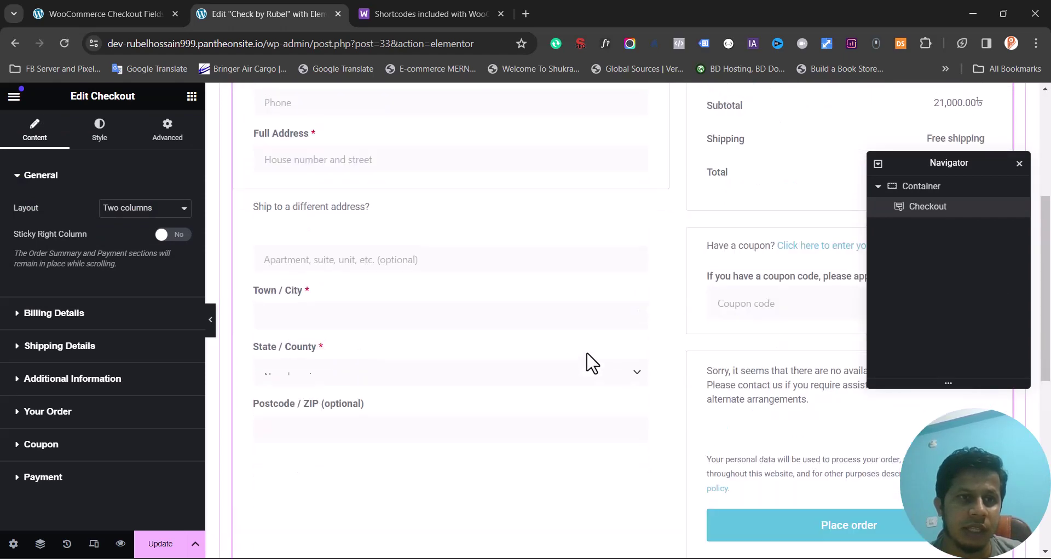
{"action": "scroll", "coordinate": [588, 361], "scroll_direction": "up", "scroll_amount": 2}
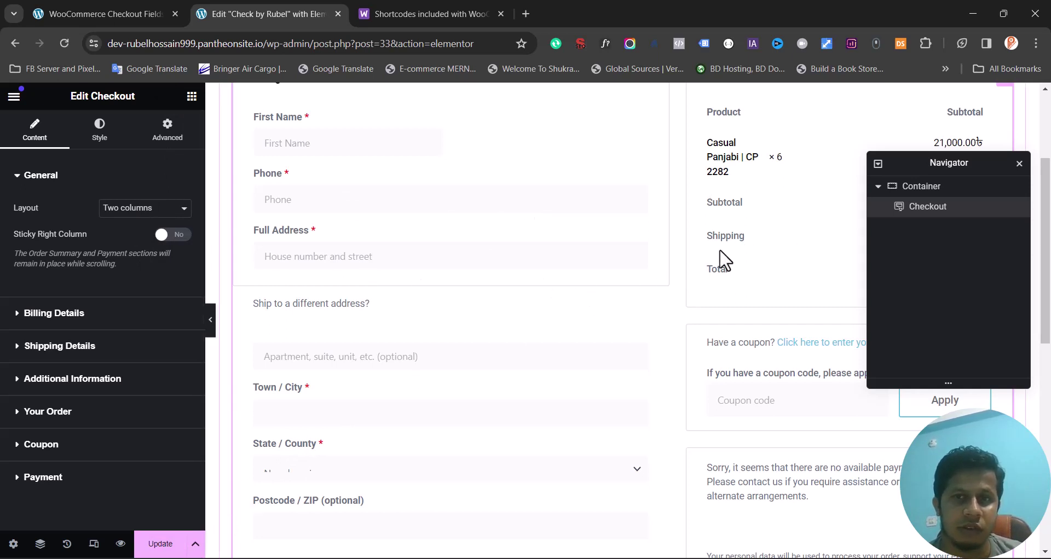
{"action": "scroll", "coordinate": [766, 212], "scroll_direction": "up", "scroll_amount": 2}
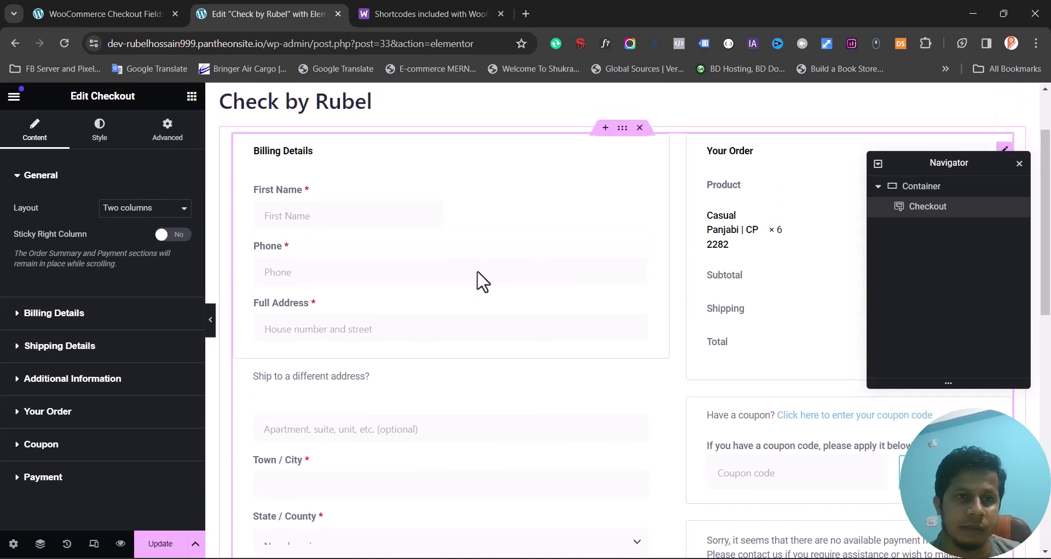
{"action": "left_click", "coordinate": [158, 553]}
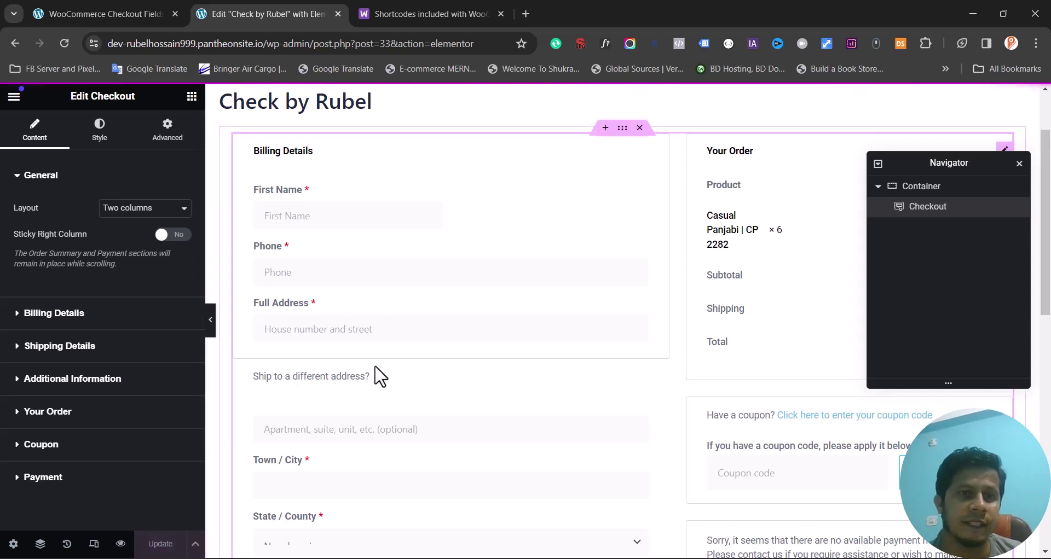
{"action": "left_click", "coordinate": [124, 12]}
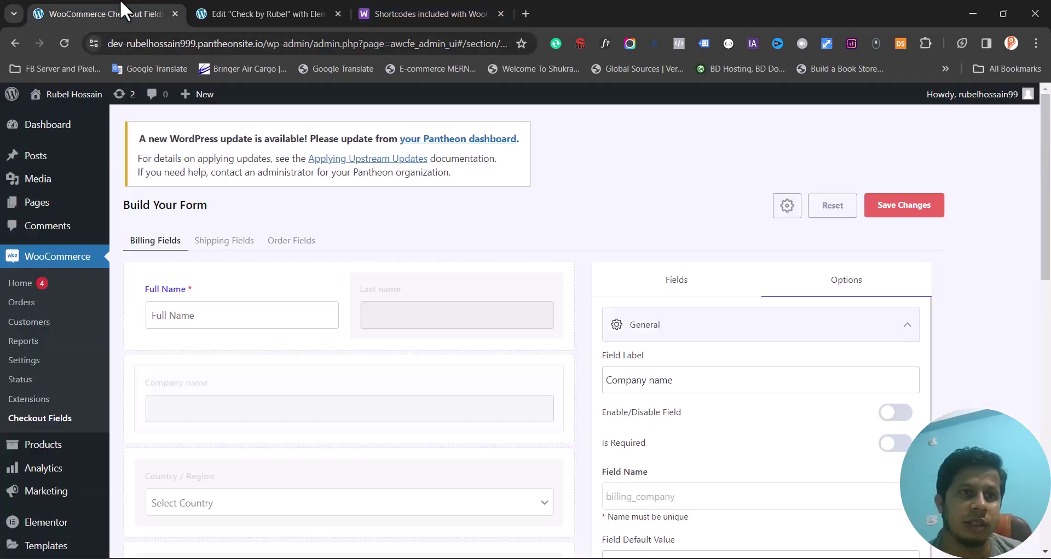
{"action": "mouse_move", "coordinate": [73, 94]}
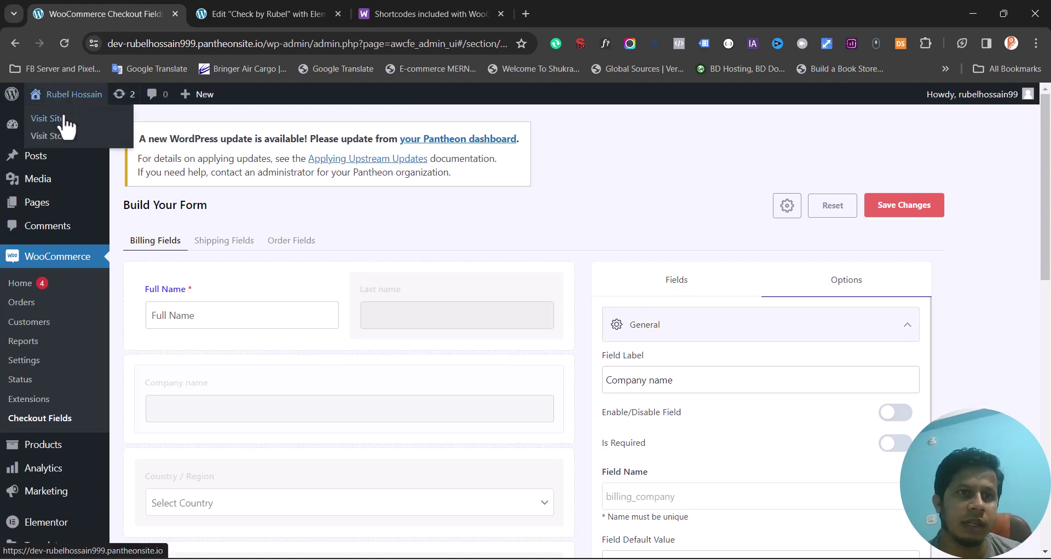
- Open the live site in a new tab and browse the Check by Rubel checkout page
{"action": "middle_click", "coordinate": [64, 118]}
{"action": "left_click", "coordinate": [320, 12]}
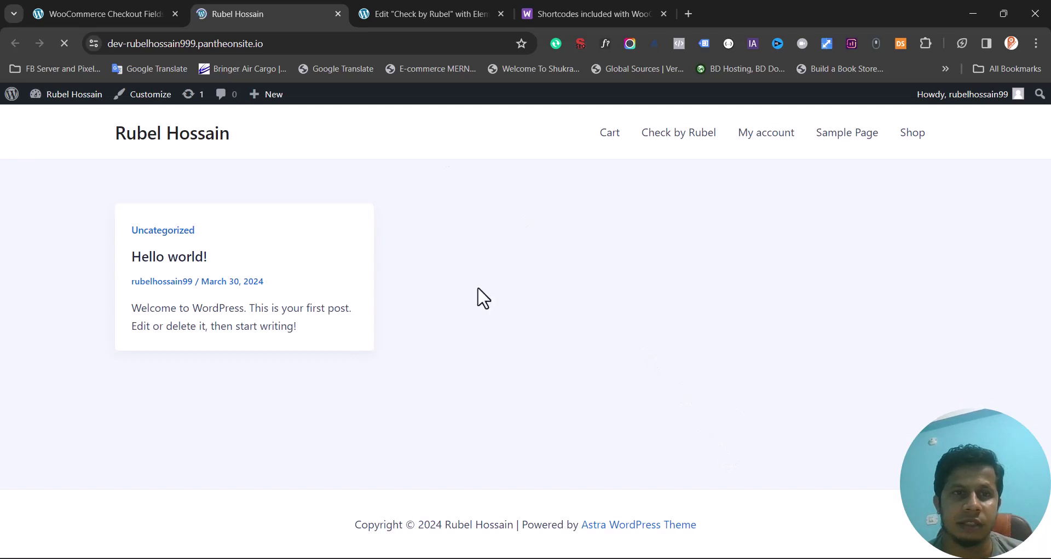
{"action": "left_click", "coordinate": [654, 138]}
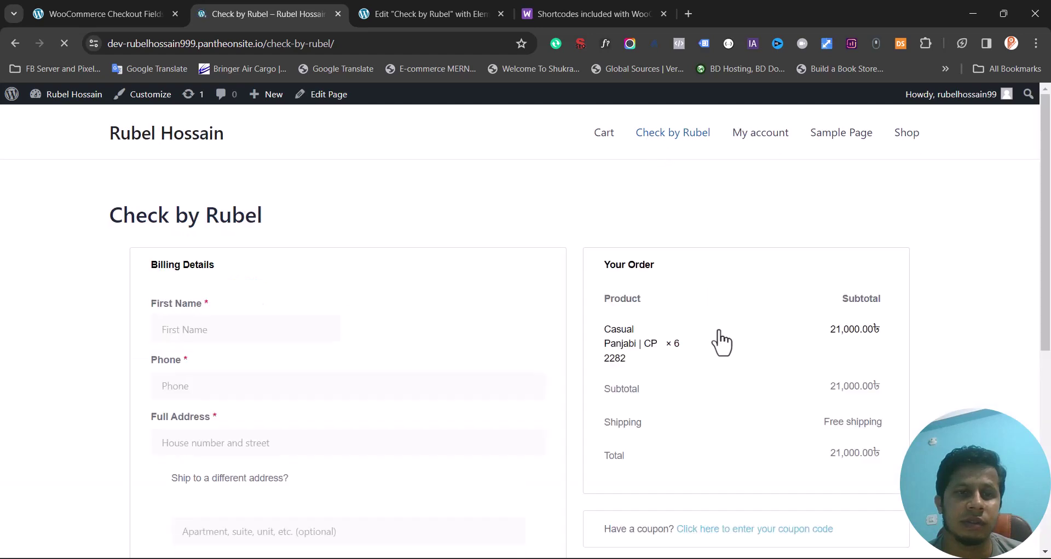
{"action": "scroll", "coordinate": [456, 364], "scroll_direction": "down", "scroll_amount": 1}
{"action": "scroll", "coordinate": [456, 363], "scroll_direction": "down", "scroll_amount": 1}
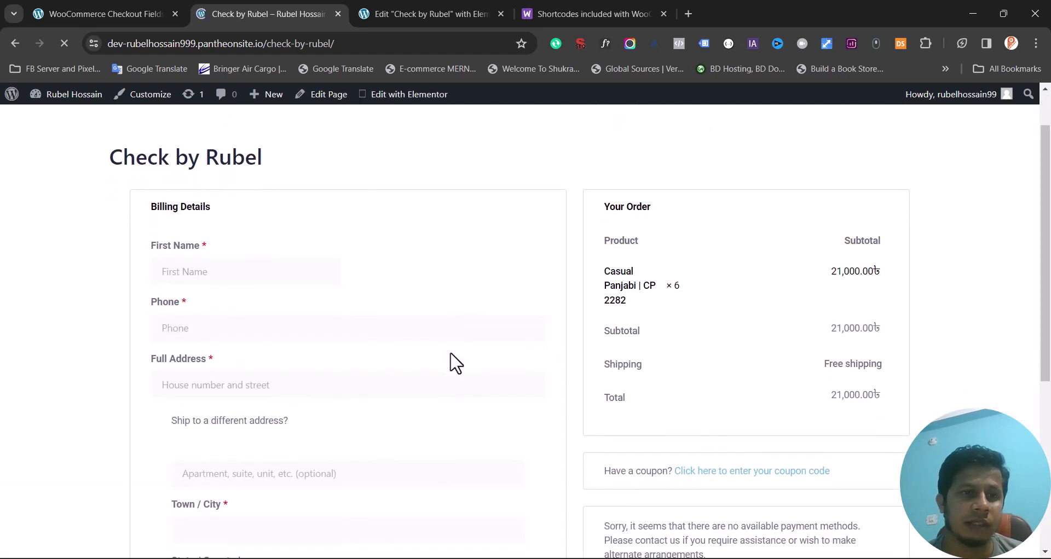
{"action": "scroll", "coordinate": [456, 364], "scroll_direction": "down", "scroll_amount": 1}
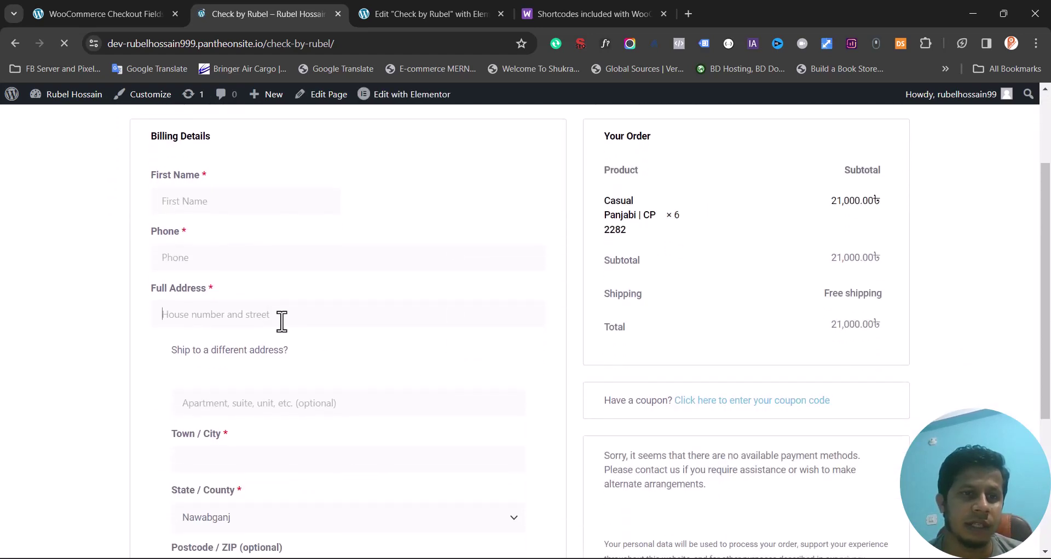
{"action": "scroll", "coordinate": [282, 321], "scroll_direction": "down", "scroll_amount": 1}
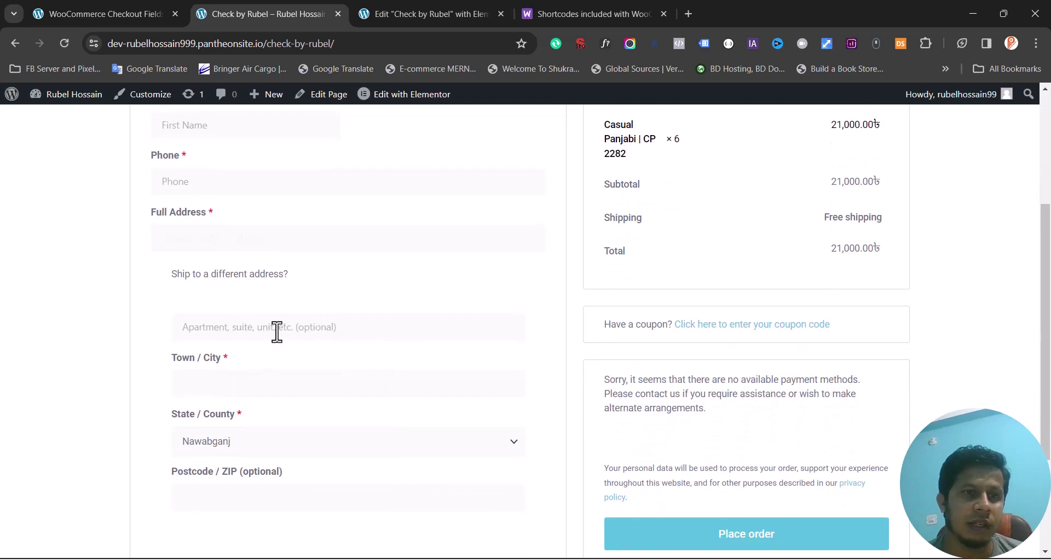
{"action": "scroll", "coordinate": [284, 322], "scroll_direction": "down", "scroll_amount": 1}
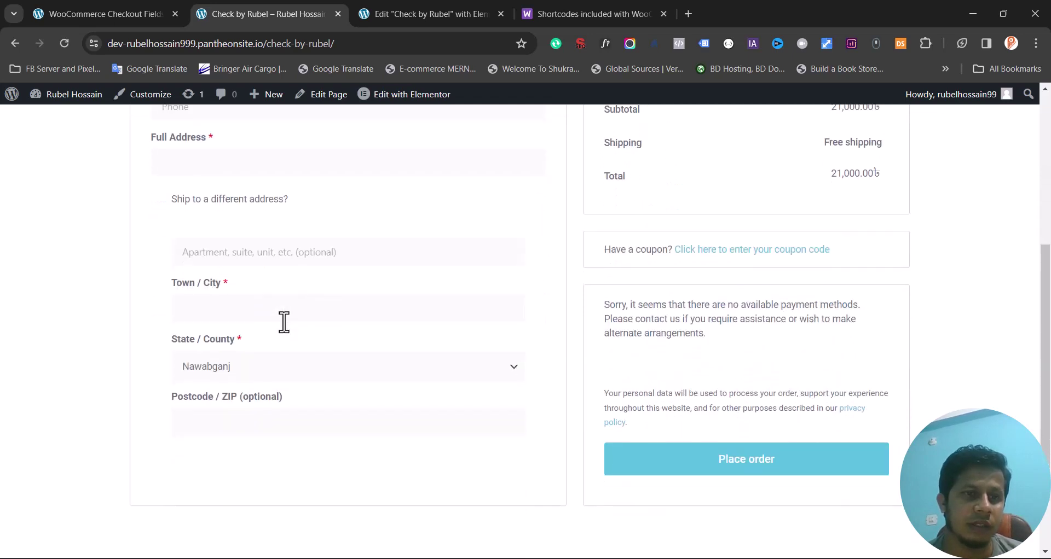
- Inspect the State / County choices, then reload the checkout field builder
{"action": "left_click", "coordinate": [289, 377]}
{"action": "left_click", "coordinate": [170, 389]}
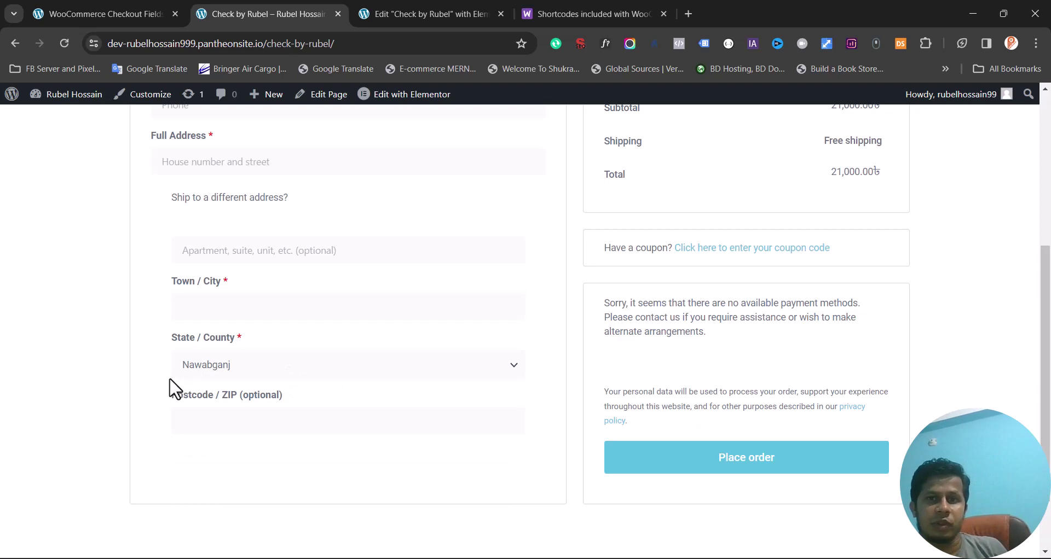
{"action": "scroll", "coordinate": [170, 389], "scroll_direction": "up", "scroll_amount": 1}
{"action": "scroll", "coordinate": [170, 389], "scroll_direction": "down", "scroll_amount": 1}
{"action": "scroll", "coordinate": [170, 389], "scroll_direction": "up", "scroll_amount": 2}
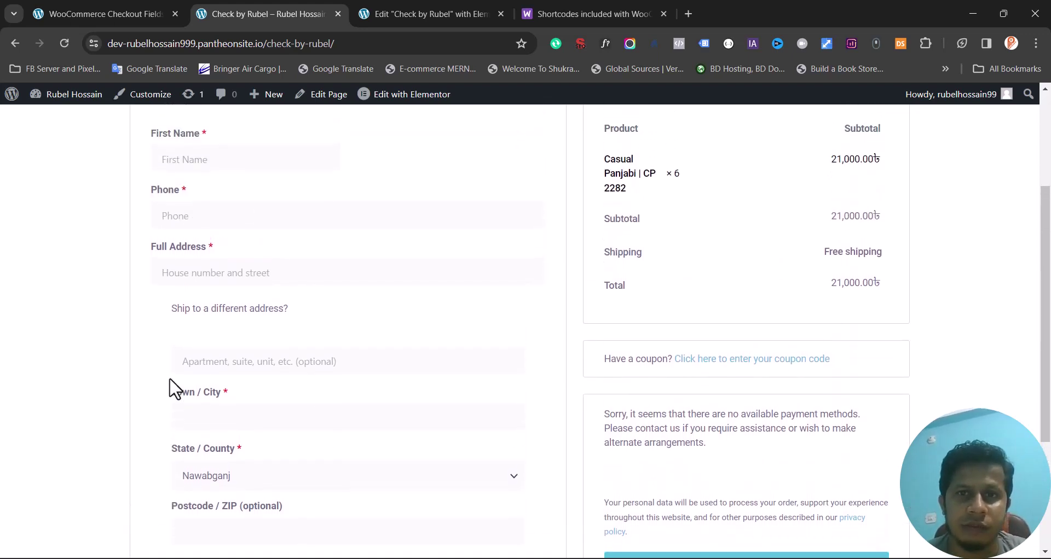
{"action": "scroll", "coordinate": [169, 390], "scroll_direction": "down", "scroll_amount": 2}
{"action": "left_click", "coordinate": [65, 13]}
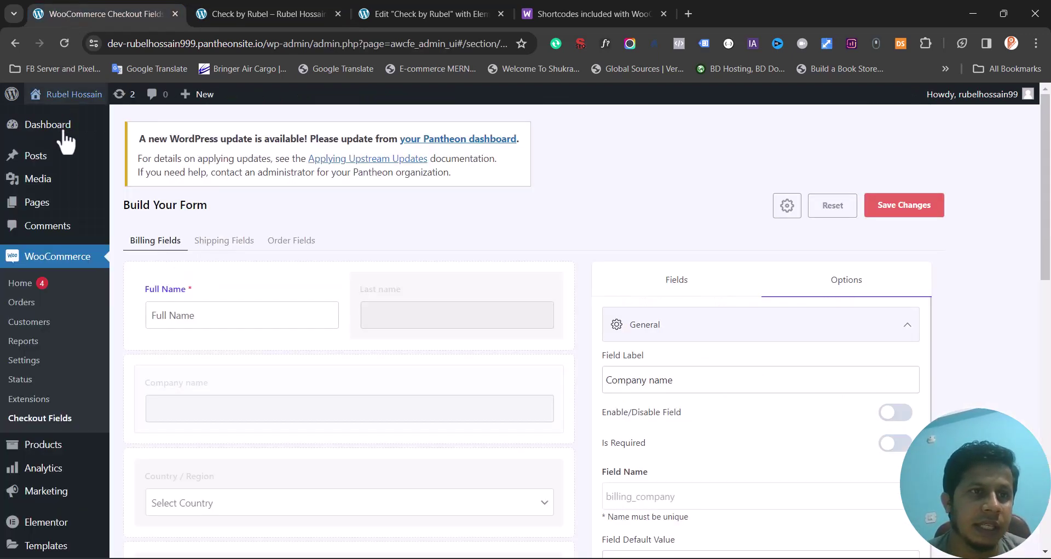
{"action": "left_click", "coordinate": [66, 44]}
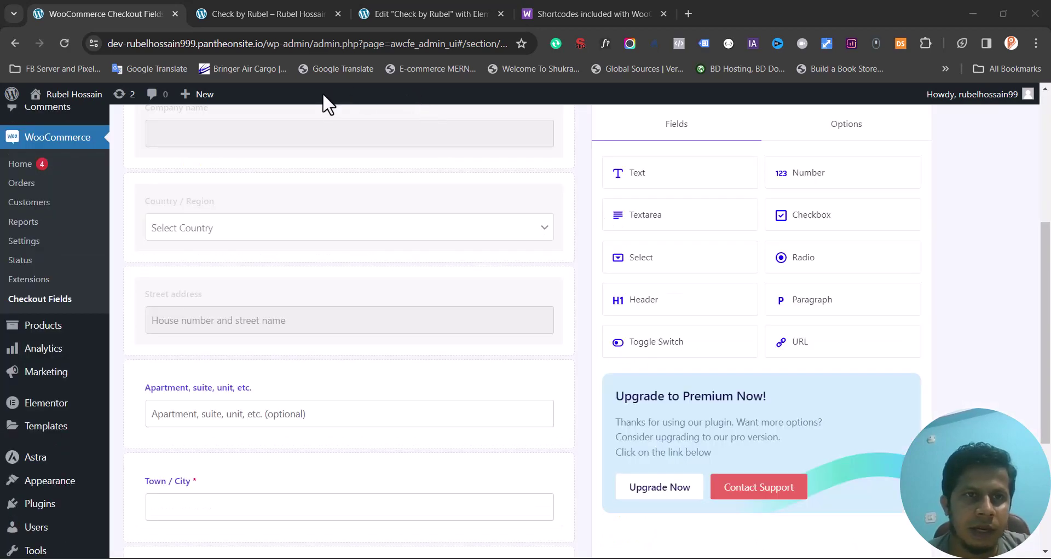
- Disable the shipping Apartment, suite, unit field
{"action": "mouse_move", "coordinate": [232, 261]}
{"action": "left_mouse_down"}
{"action": "mouse_move", "coordinate": [310, 91]}
{"action": "mouse_move", "coordinate": [282, 263]}
{"action": "left_mouse_up"}
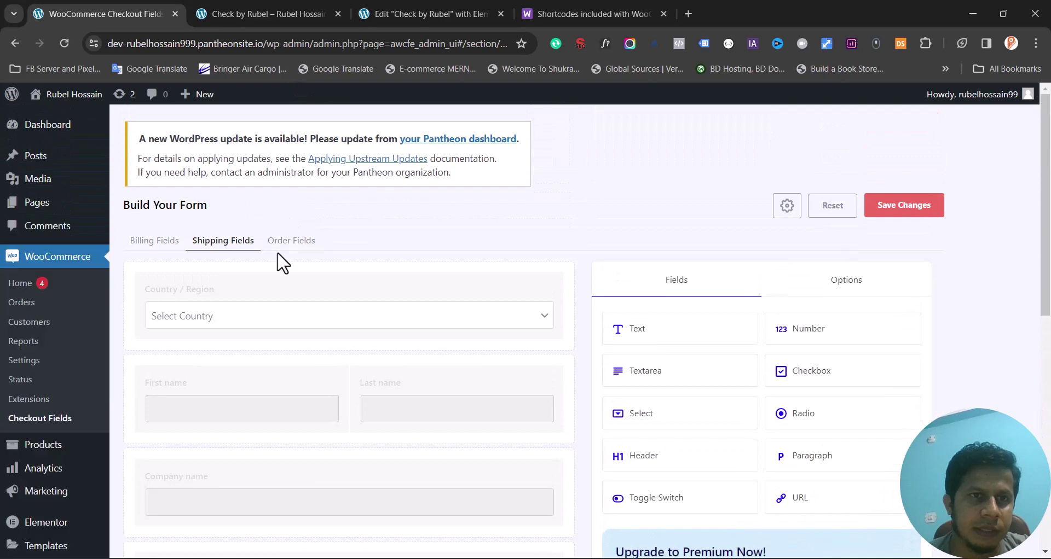
{"action": "scroll", "coordinate": [295, 230], "scroll_direction": "down", "scroll_amount": 5}
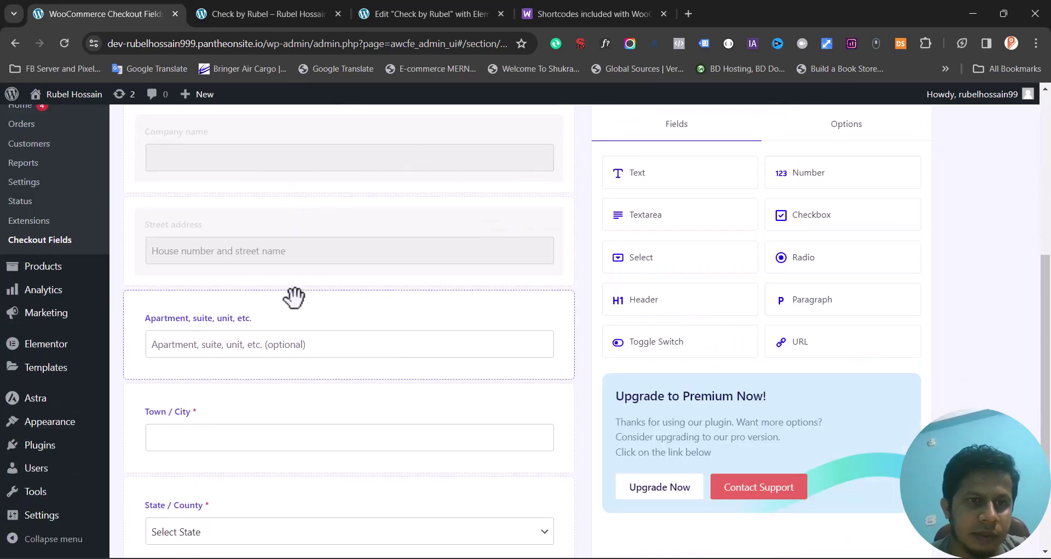
{"action": "left_click", "coordinate": [403, 321]}
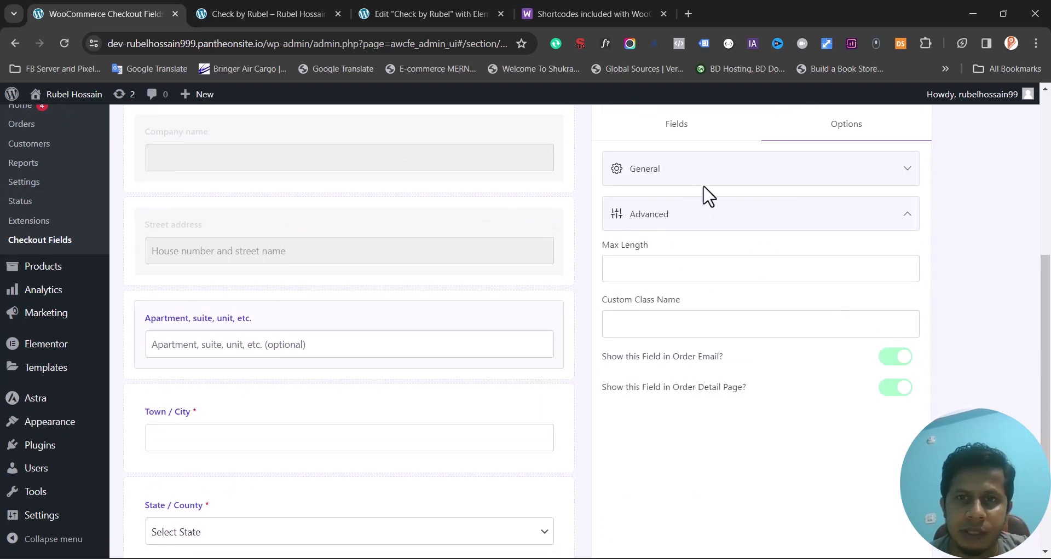
{"action": "left_click", "coordinate": [721, 179]}
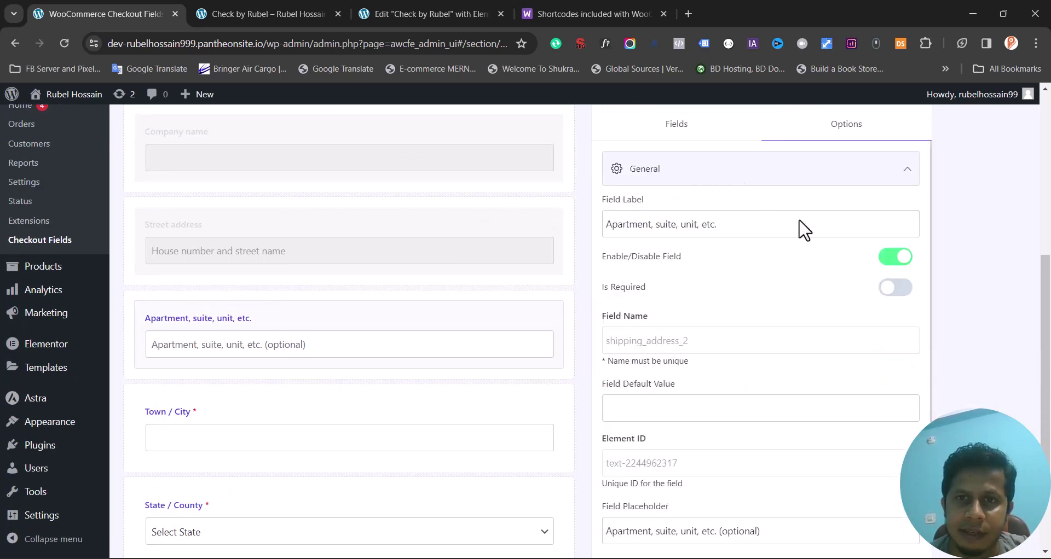
{"action": "left_click", "coordinate": [889, 263]}
- Disable shipping Town / City and State / County and make both not required
{"action": "scroll", "coordinate": [246, 372], "scroll_direction": "down", "scroll_amount": 2}
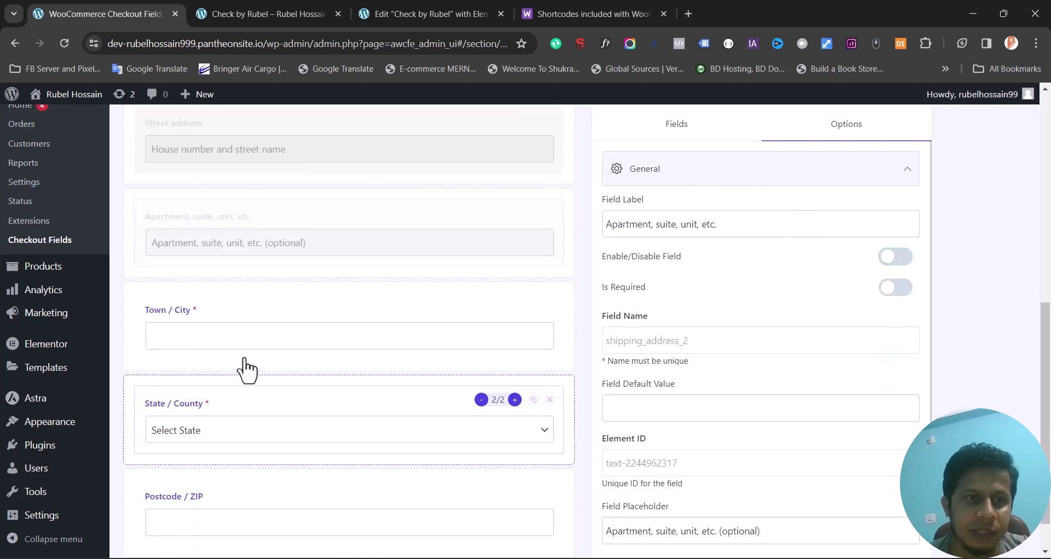
{"action": "left_click", "coordinate": [252, 306]}
{"action": "left_click", "coordinate": [899, 262]}
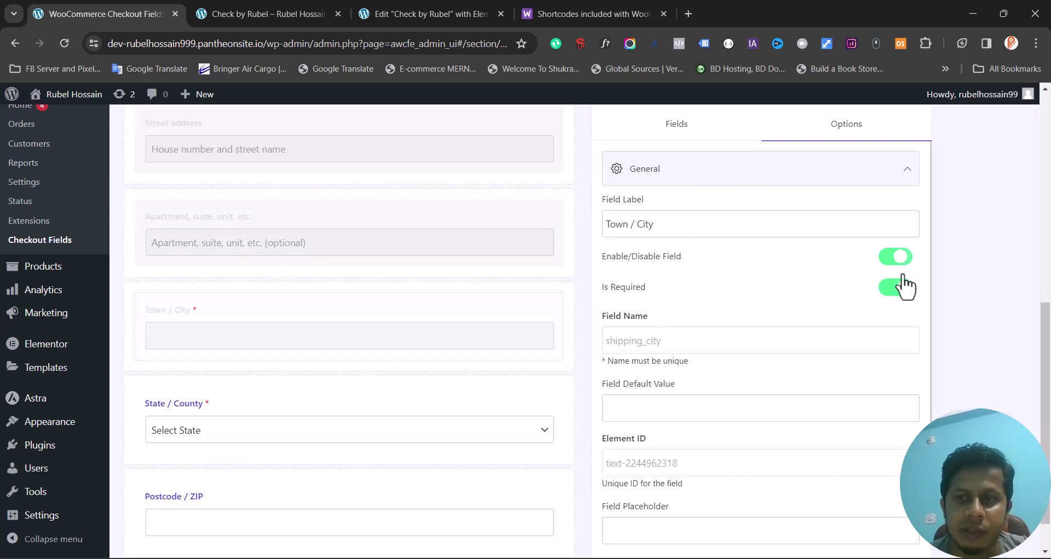
{"action": "left_click", "coordinate": [902, 288]}
{"action": "scroll", "coordinate": [281, 417], "scroll_direction": "down", "scroll_amount": 1}
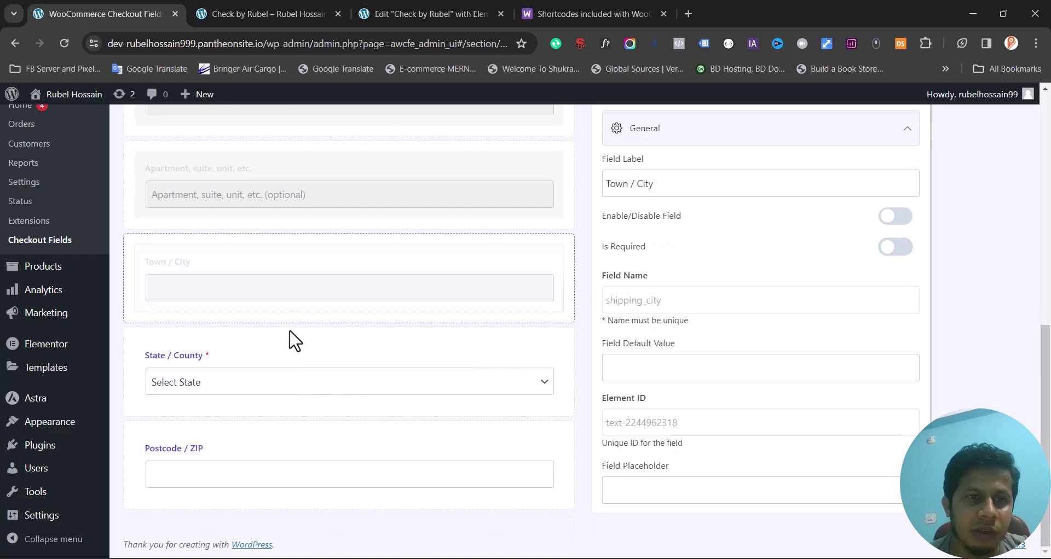
{"action": "left_click", "coordinate": [293, 353]}
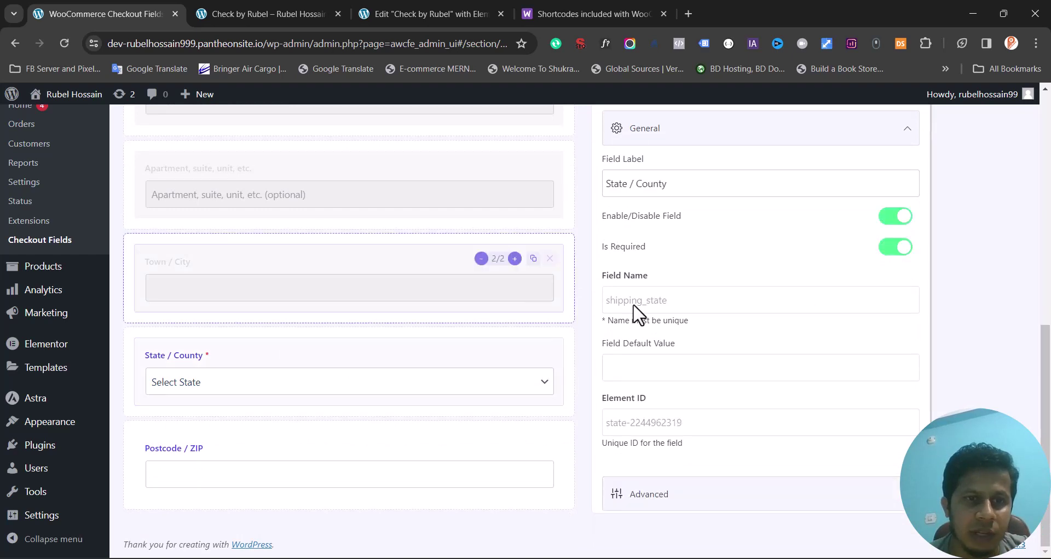
{"action": "left_click", "coordinate": [900, 219]}
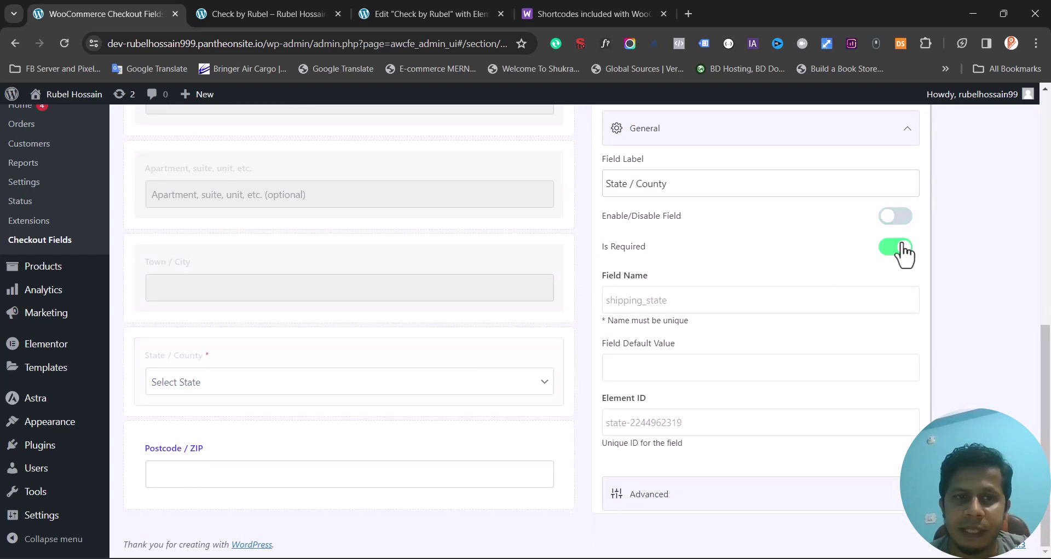
{"action": "left_click", "coordinate": [900, 249]}
- Disable shipping Postcode / ZIP and save the checkout field changes
{"action": "left_click", "coordinate": [257, 468]}
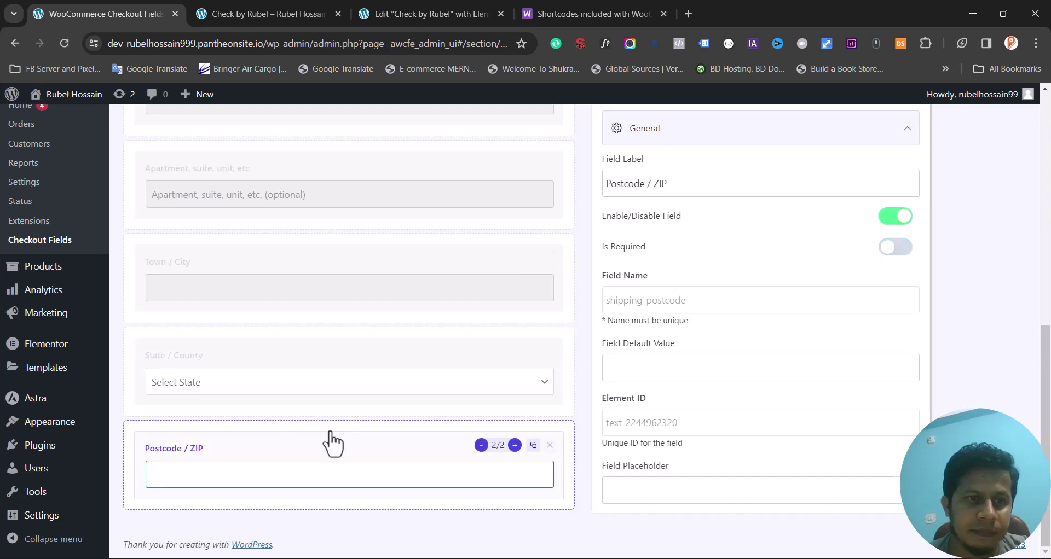
{"action": "left_click", "coordinate": [894, 217]}
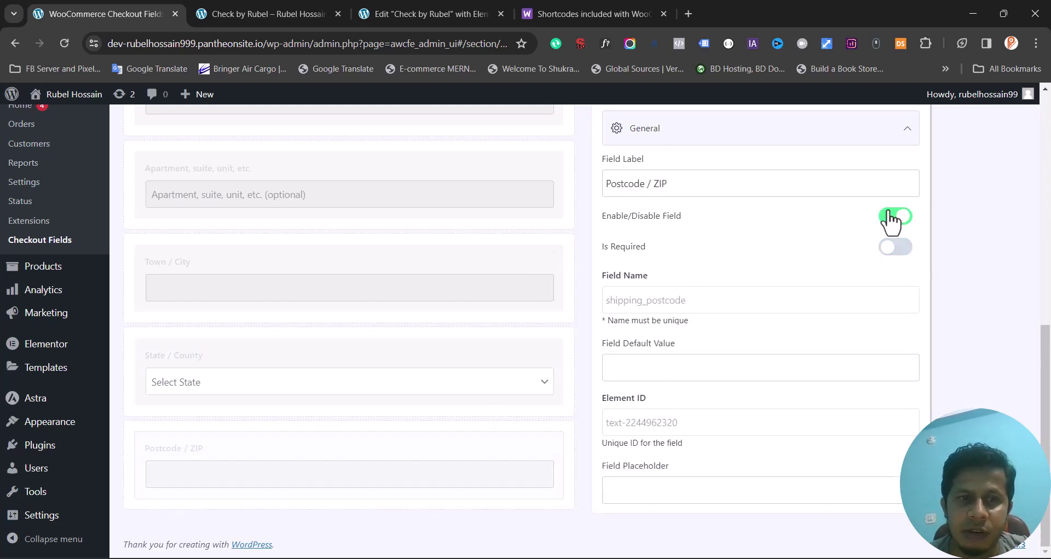
{"action": "scroll", "coordinate": [607, 358], "scroll_direction": "up", "scroll_amount": 2}
{"action": "scroll", "coordinate": [607, 361], "scroll_direction": "up", "scroll_amount": 2}
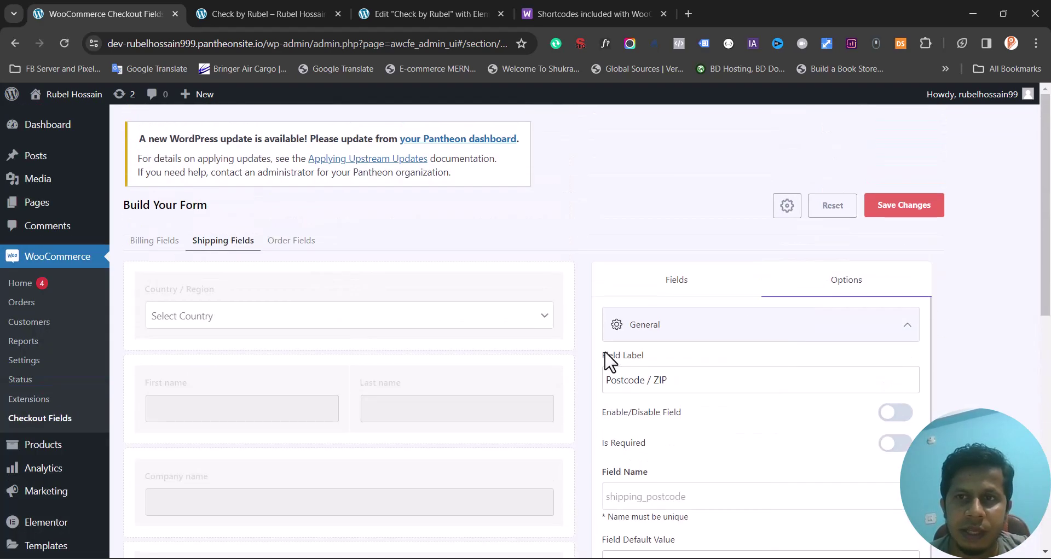
{"action": "left_click", "coordinate": [900, 207]}
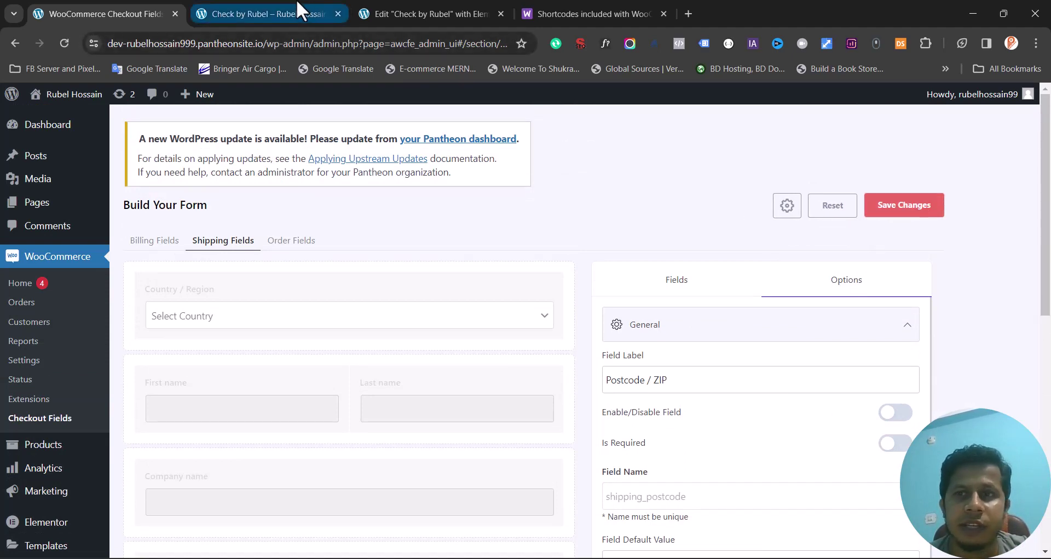
- Reload the Check by Rubel checkout and try placing the order with empty fields
{"action": "left_click", "coordinate": [268, 14]}
{"action": "left_click", "coordinate": [301, 42]}
{"action": "key", "text": "Return"}
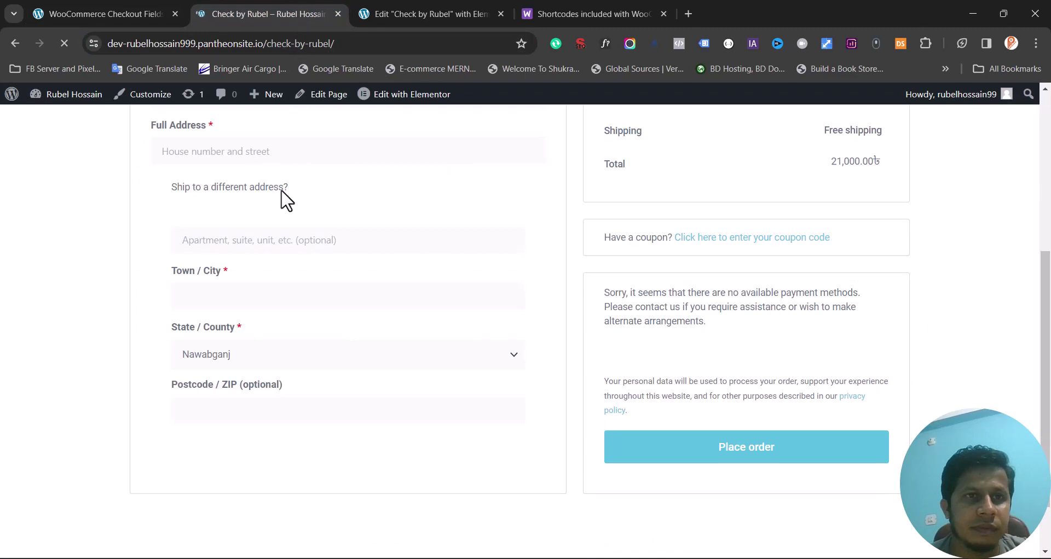
{"action": "scroll", "coordinate": [282, 301], "scroll_direction": "up", "scroll_amount": 2}
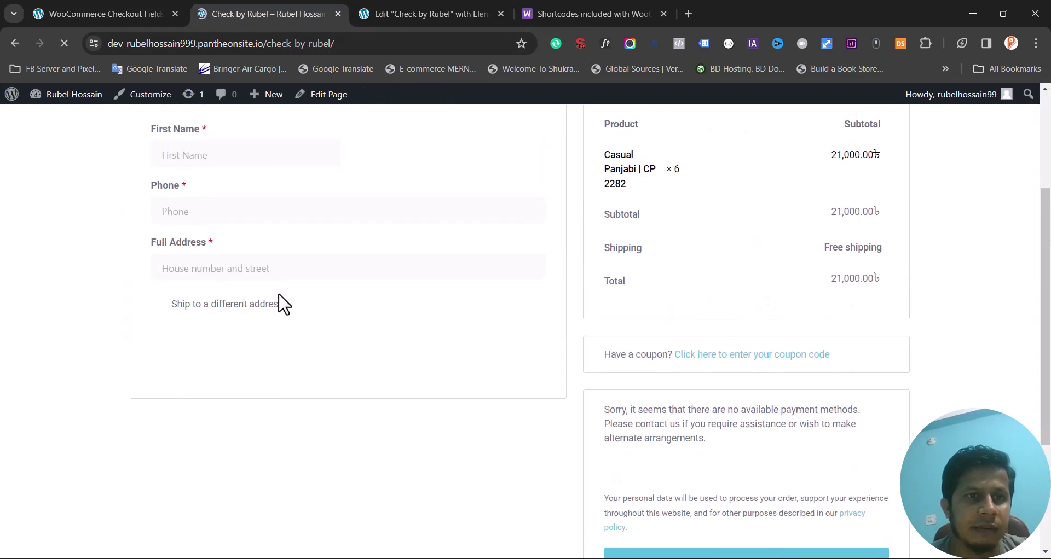
{"action": "scroll", "coordinate": [282, 301], "scroll_direction": "up", "scroll_amount": 3}
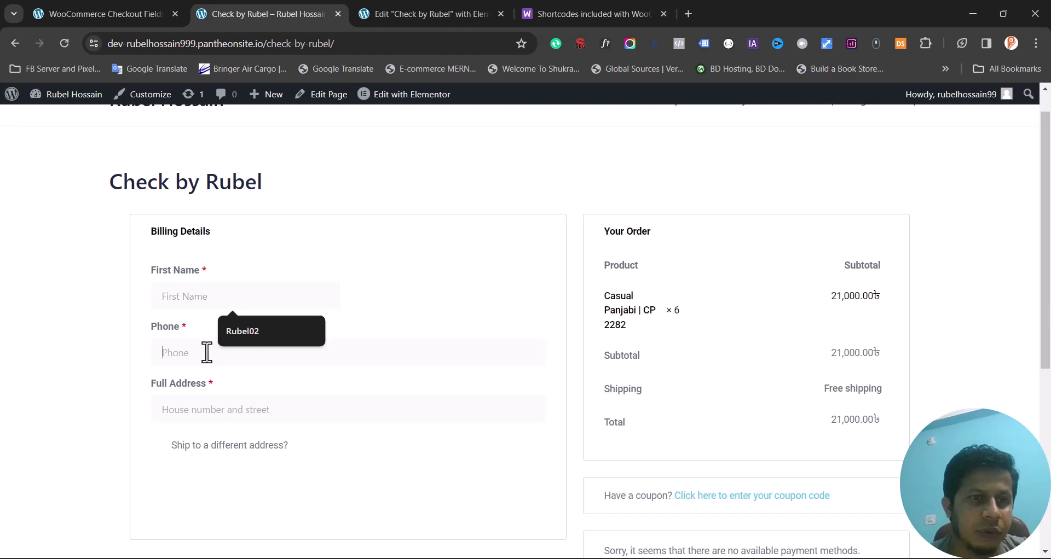
{"action": "left_click", "coordinate": [198, 416]}
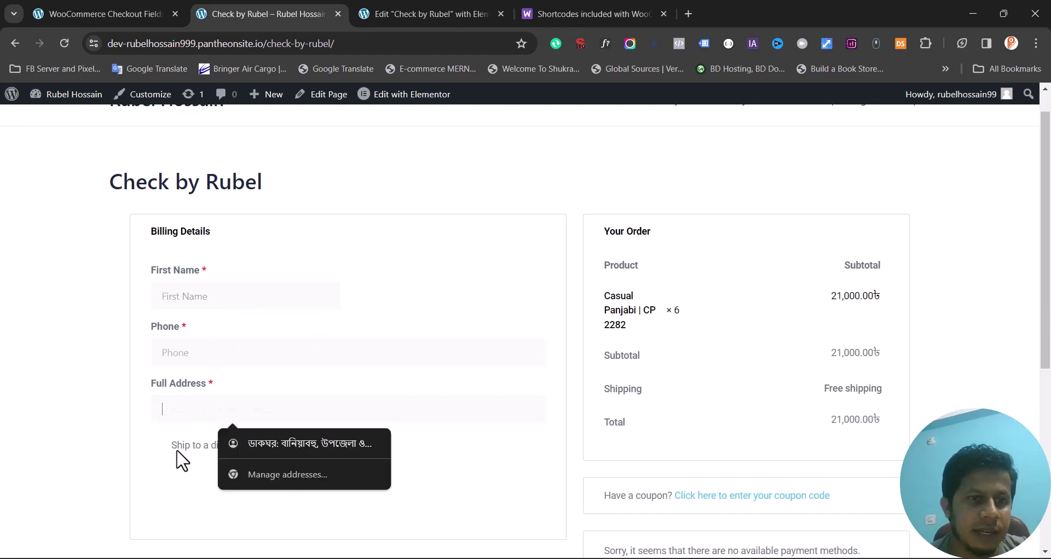
{"action": "scroll", "coordinate": [181, 462], "scroll_direction": "down", "scroll_amount": 4}
{"action": "scroll", "coordinate": [211, 284], "scroll_direction": "up", "scroll_amount": 2}
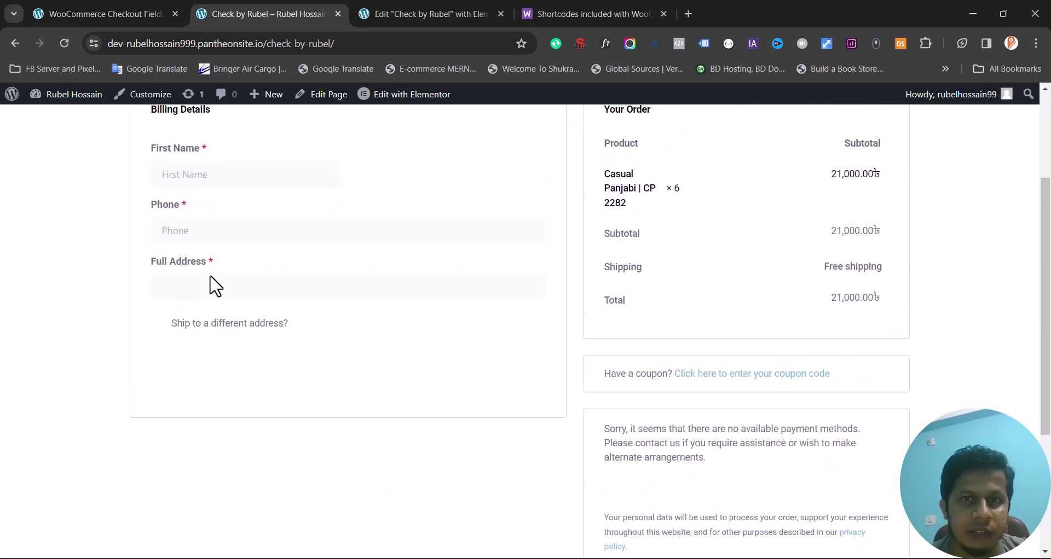
{"action": "scroll", "coordinate": [347, 201], "scroll_direction": "down", "scroll_amount": 2}
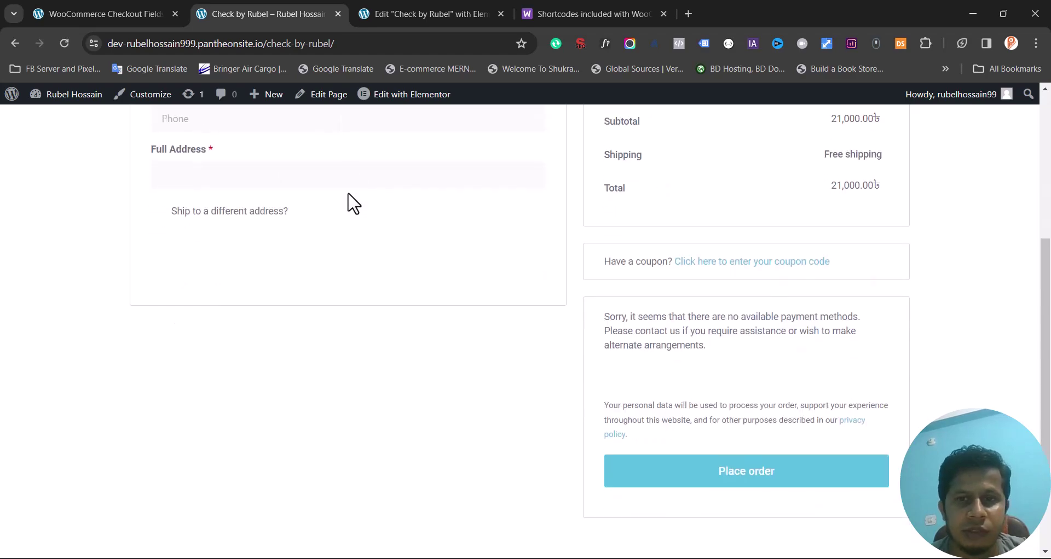
{"action": "left_click", "coordinate": [736, 459]}
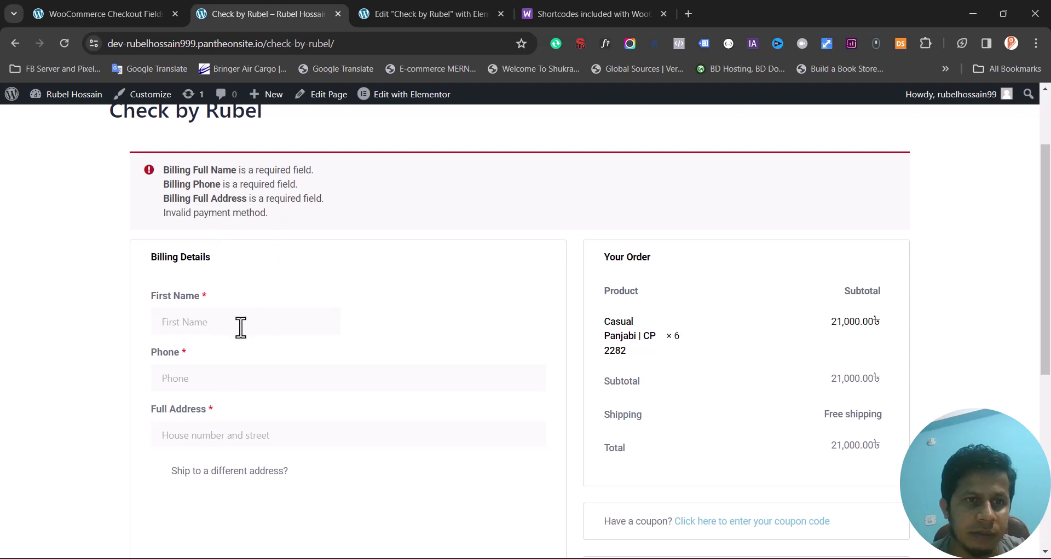
- Autofill First Name, Phone and Full Address from saved entries and resubmit the order
{"action": "left_click", "coordinate": [241, 327]}
{"action": "left_click", "coordinate": [247, 354]}
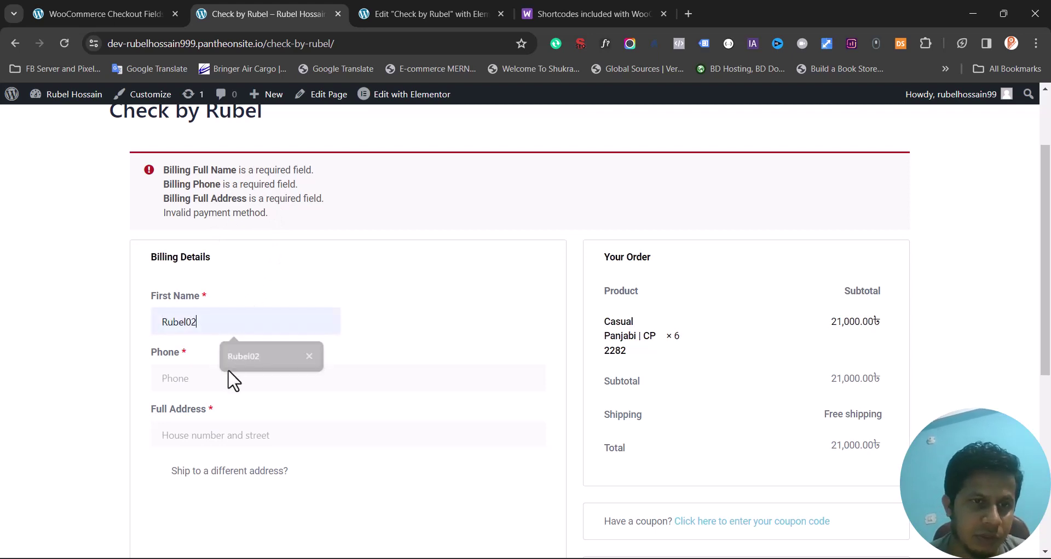
{"action": "left_click", "coordinate": [230, 378]}
{"action": "left_click", "coordinate": [246, 413]}
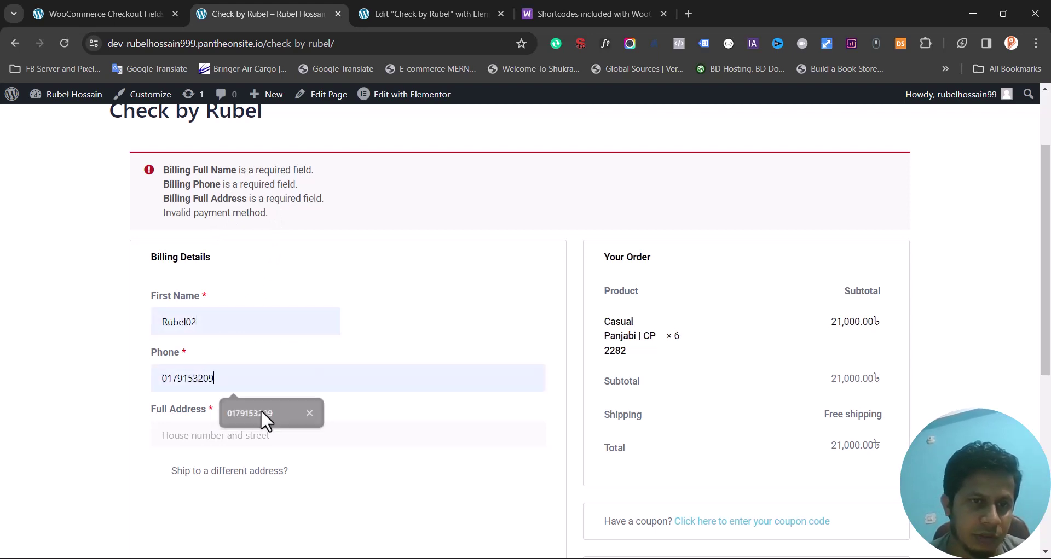
{"action": "left_click", "coordinate": [229, 434]}
{"action": "left_click", "coordinate": [280, 475]}
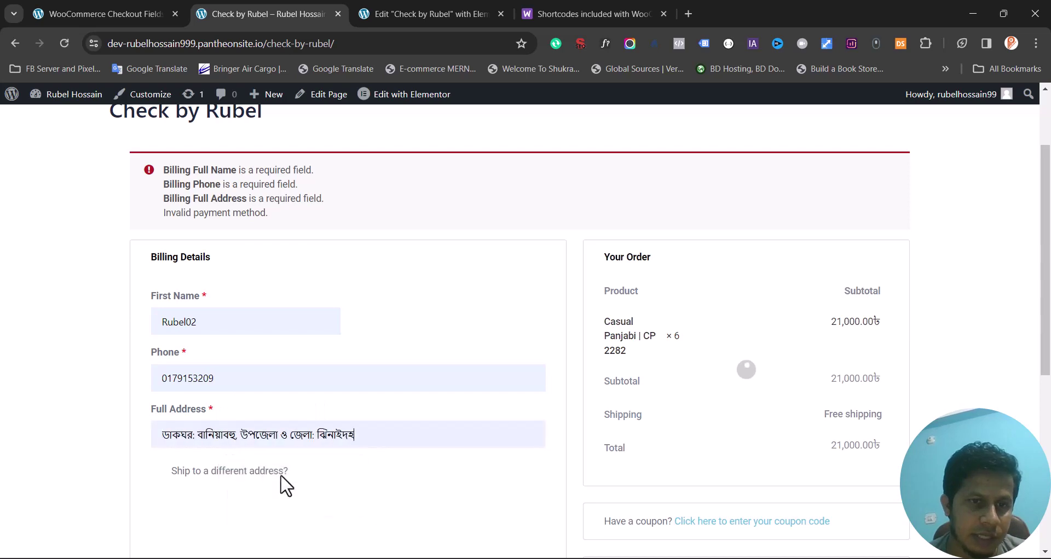
{"action": "scroll", "coordinate": [546, 380], "scroll_direction": "down", "scroll_amount": 3}
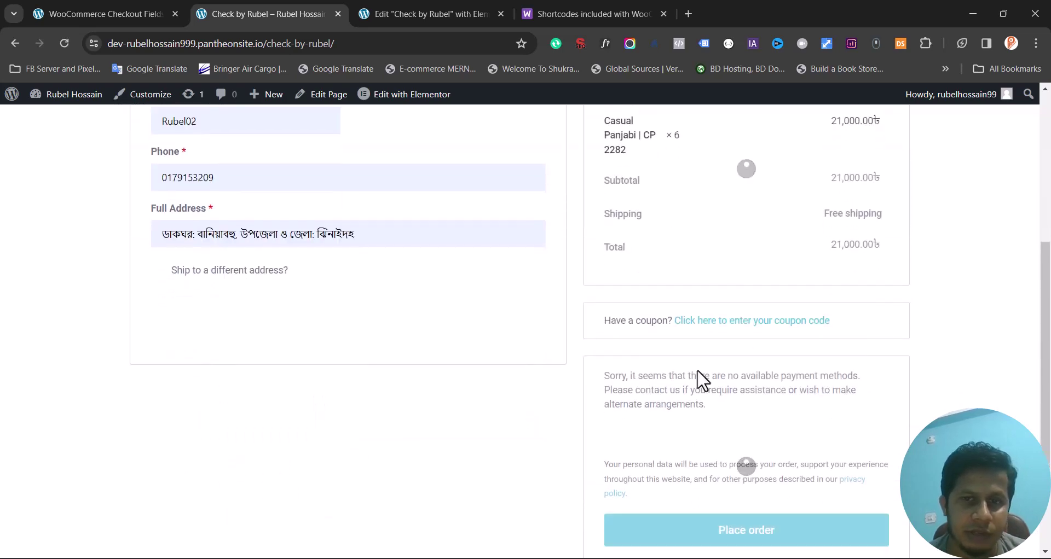
{"action": "left_click", "coordinate": [739, 539]}
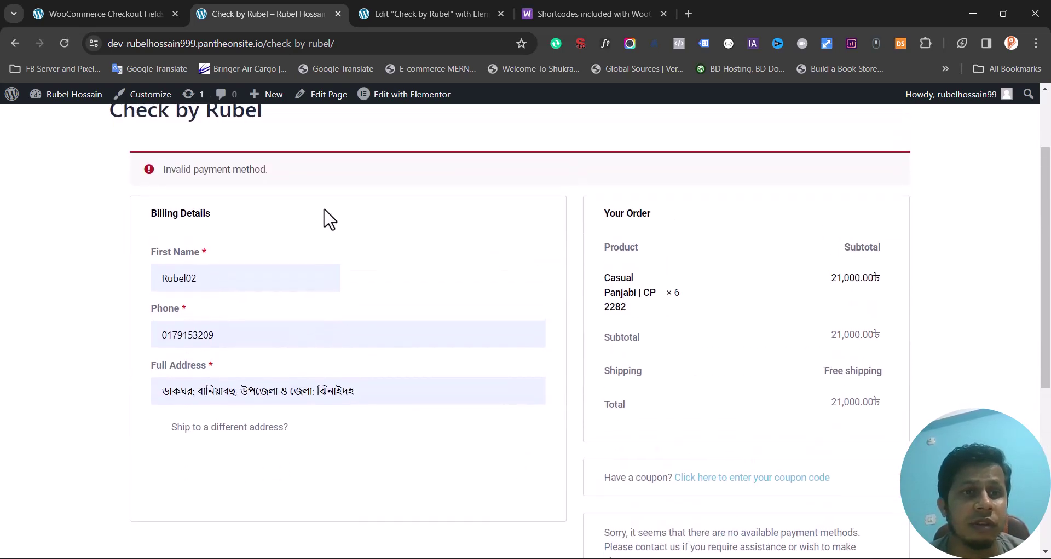
- Enable Check payments under WooCommerce Settings > Payments and save the setting
{"action": "left_click", "coordinate": [66, 8]}
{"action": "left_click", "coordinate": [33, 359]}
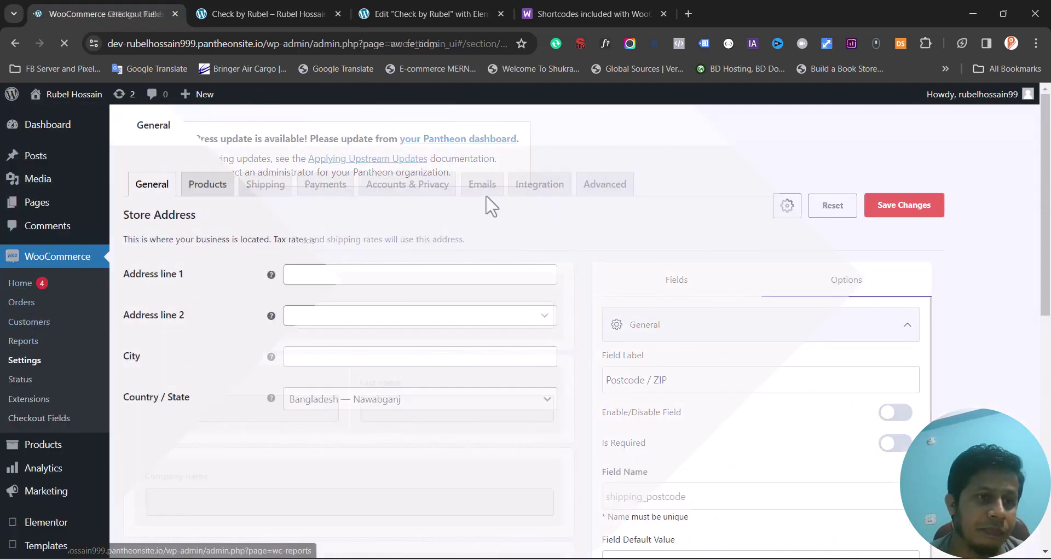
{"action": "left_click", "coordinate": [341, 186]}
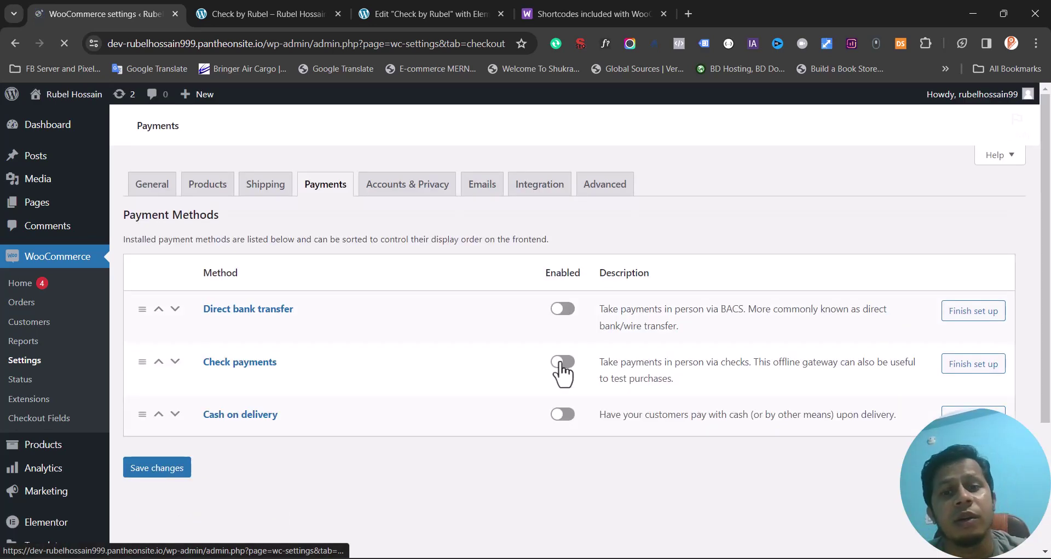
{"action": "left_click", "coordinate": [565, 415]}
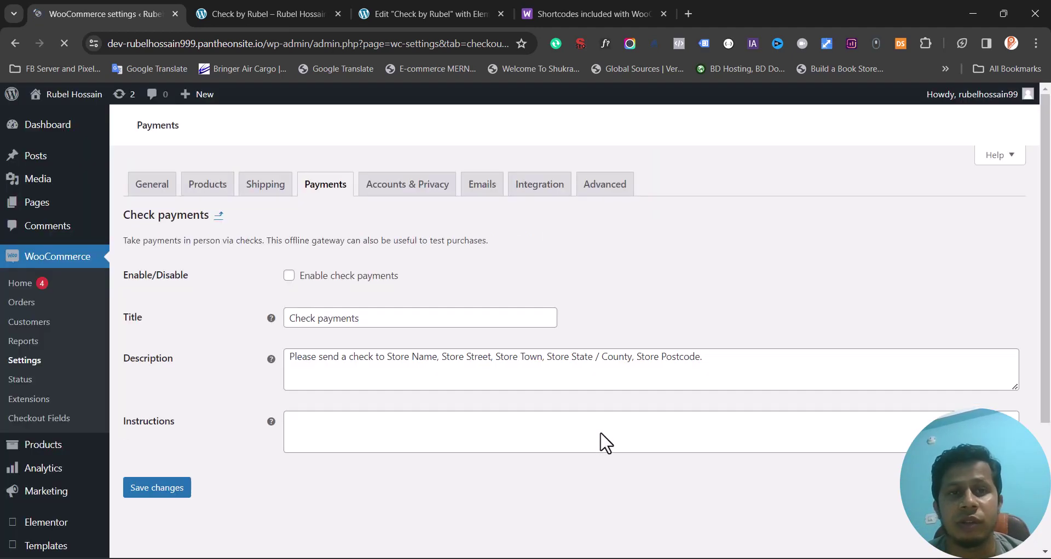
{"action": "left_click", "coordinate": [148, 522]}
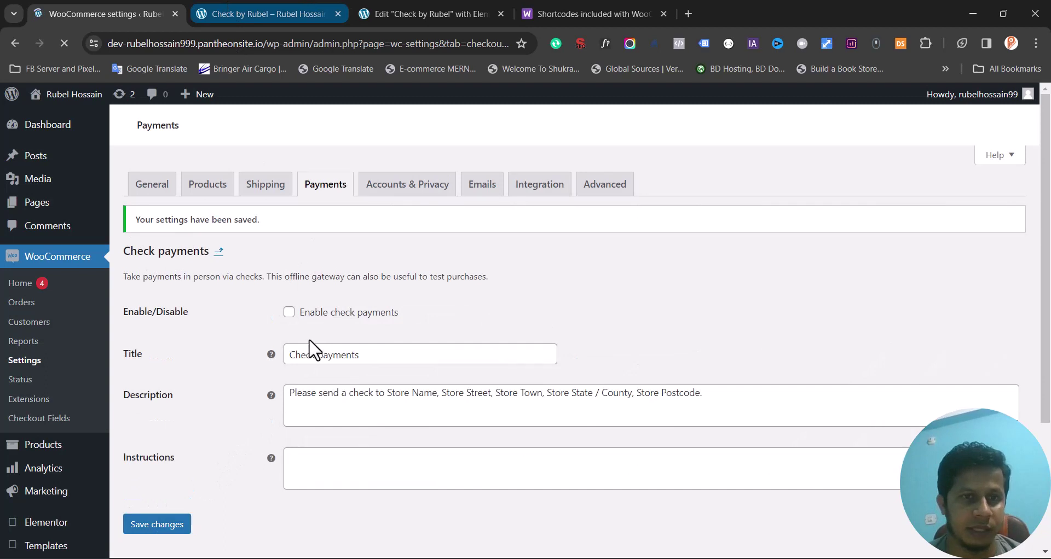
{"action": "left_click", "coordinate": [288, 313]}
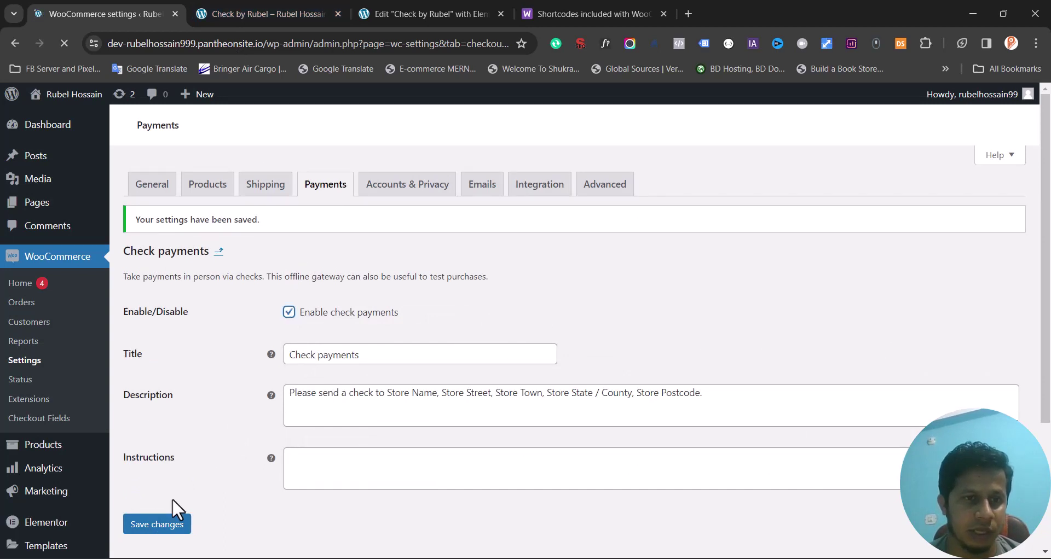
{"action": "left_click", "coordinate": [166, 531]}
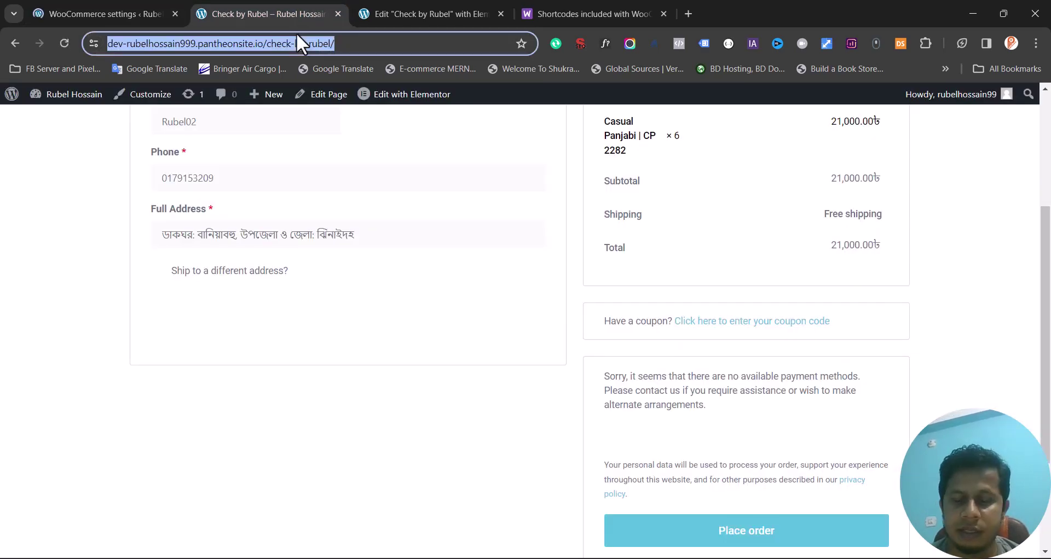
- Reload the checkout and place the Casual Panjabi test order paid by check
{"action": "key", "text": "Return"}
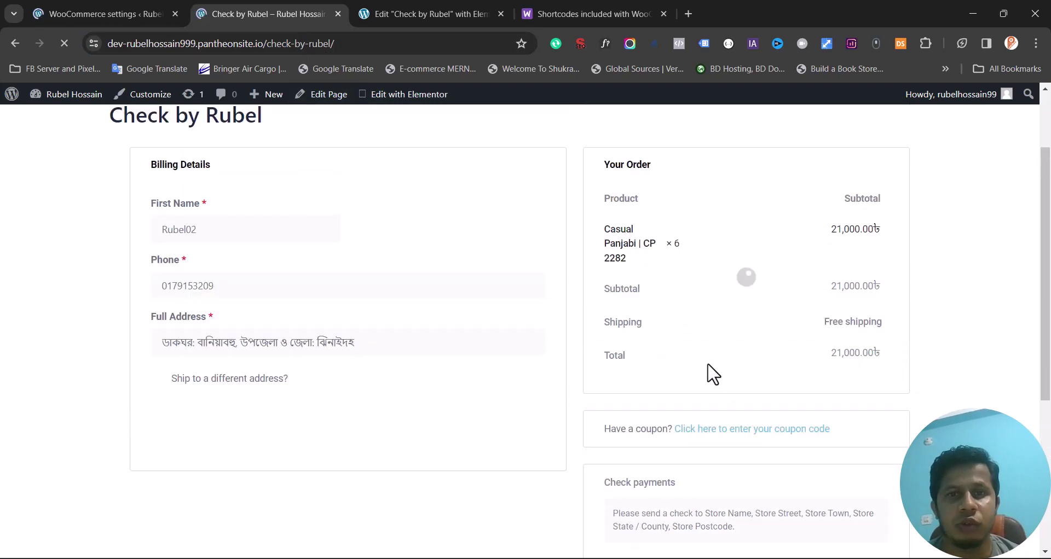
{"action": "scroll", "coordinate": [708, 371], "scroll_direction": "down", "scroll_amount": 2}
{"action": "scroll", "coordinate": [709, 371], "scroll_direction": "down", "scroll_amount": 3}
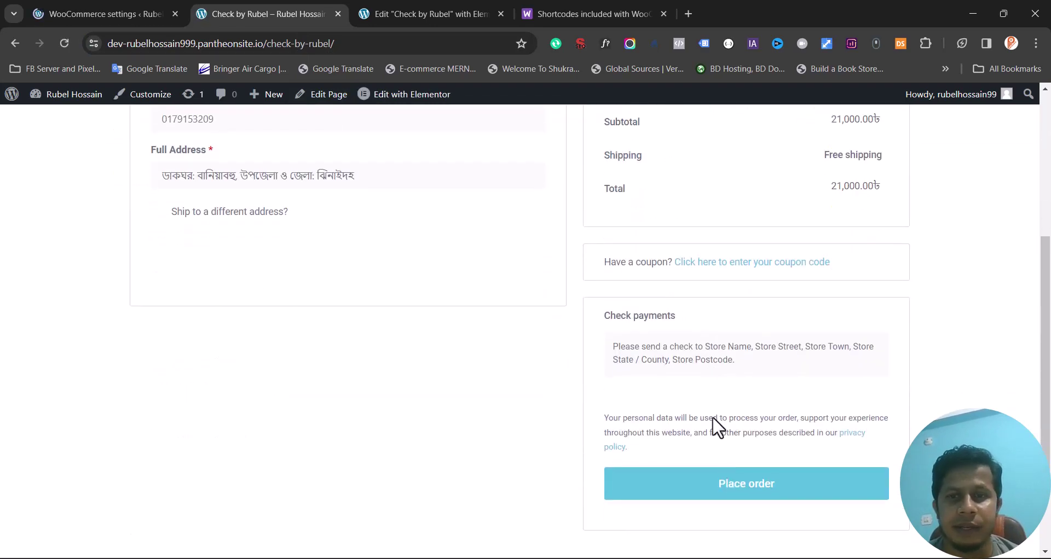
{"action": "left_click", "coordinate": [740, 498]}
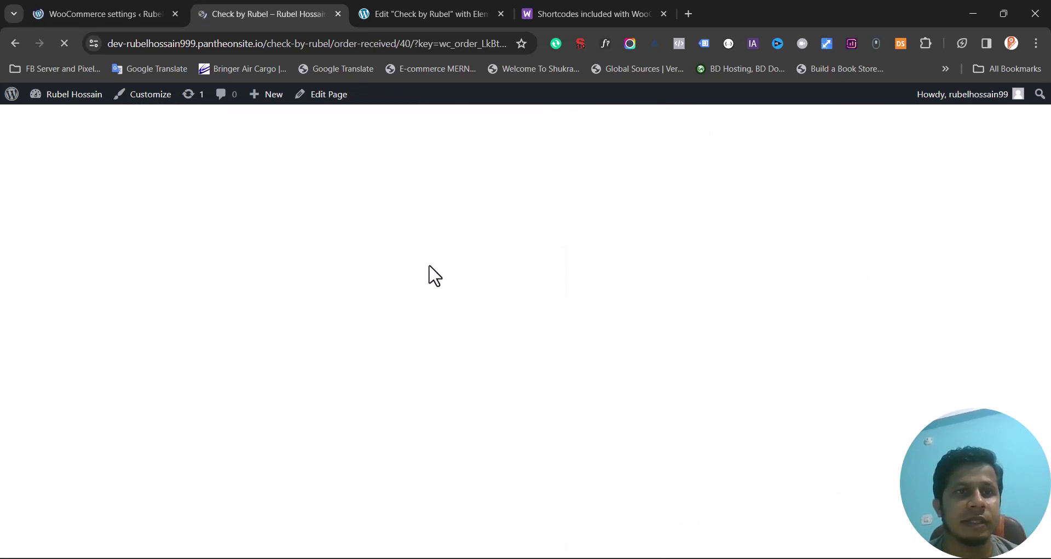
{"action": "scroll", "coordinate": [448, 316], "scroll_direction": "down", "scroll_amount": 5}
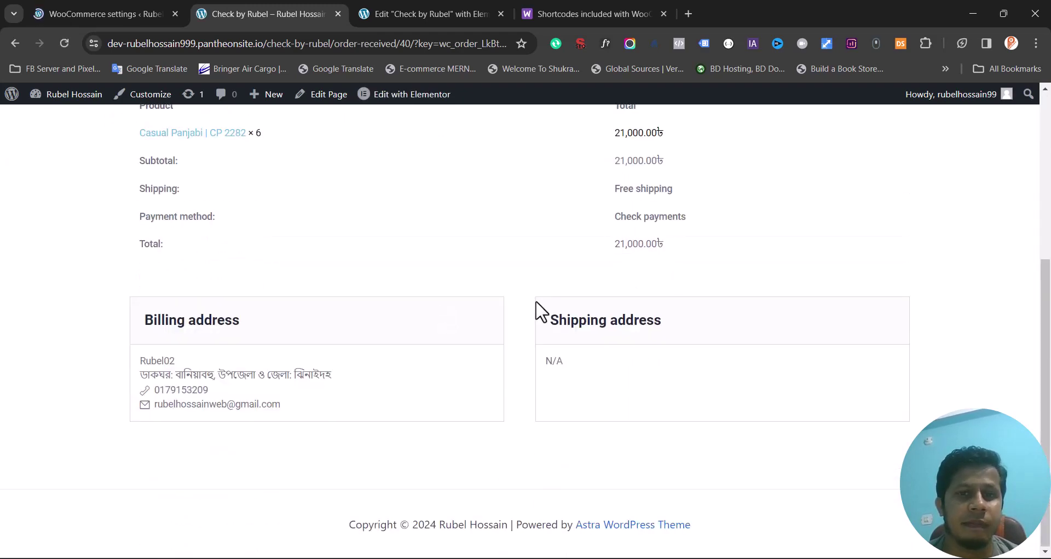
{"action": "scroll", "coordinate": [535, 312], "scroll_direction": "up", "scroll_amount": 5}
{"action": "scroll", "coordinate": [354, 371], "scroll_direction": "down", "scroll_amount": 5}
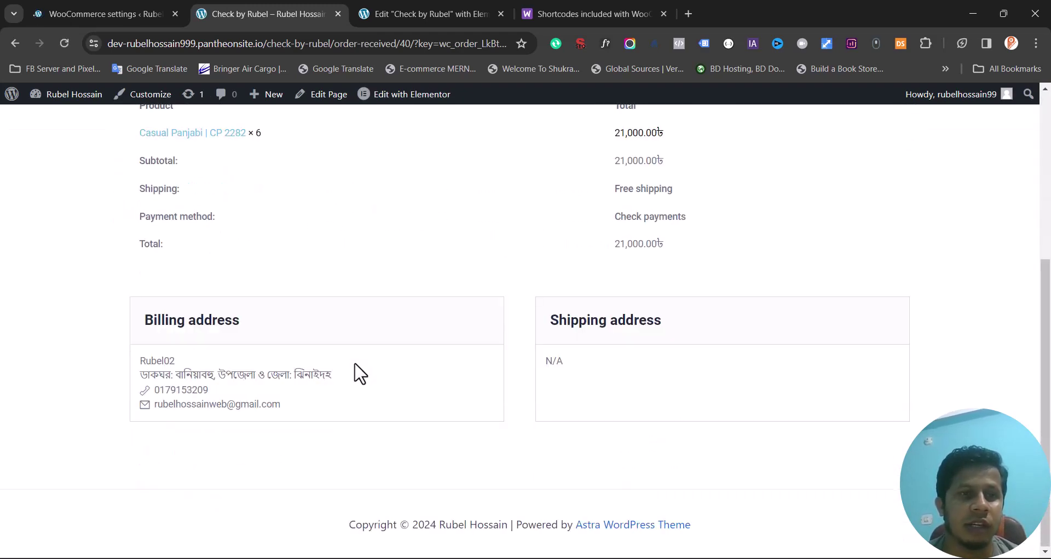
- Recheck the payment settings, then review order 40's billing and shipping address details
{"action": "left_click", "coordinate": [93, 10]}
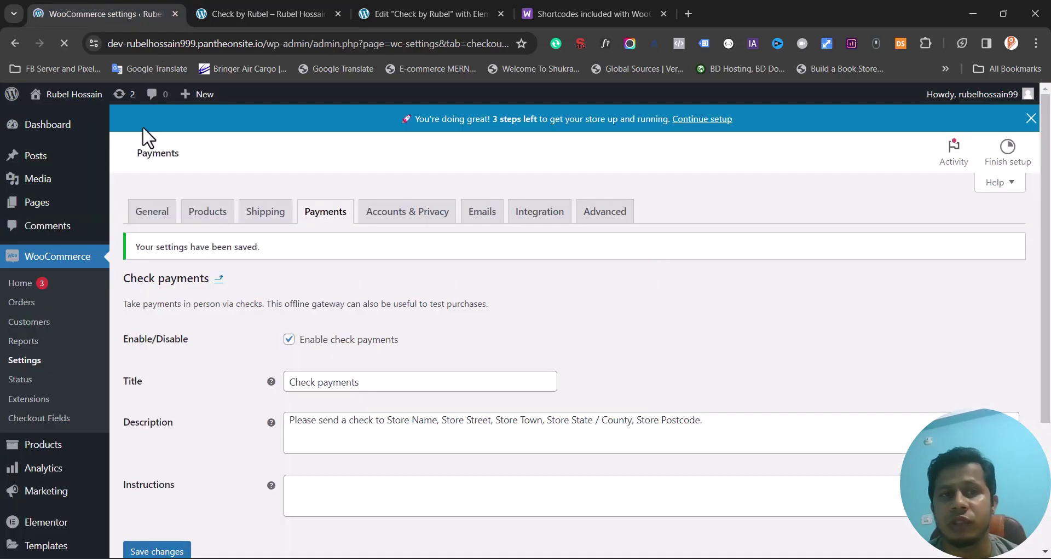
{"action": "scroll", "coordinate": [120, 279], "scroll_direction": "down", "scroll_amount": 1}
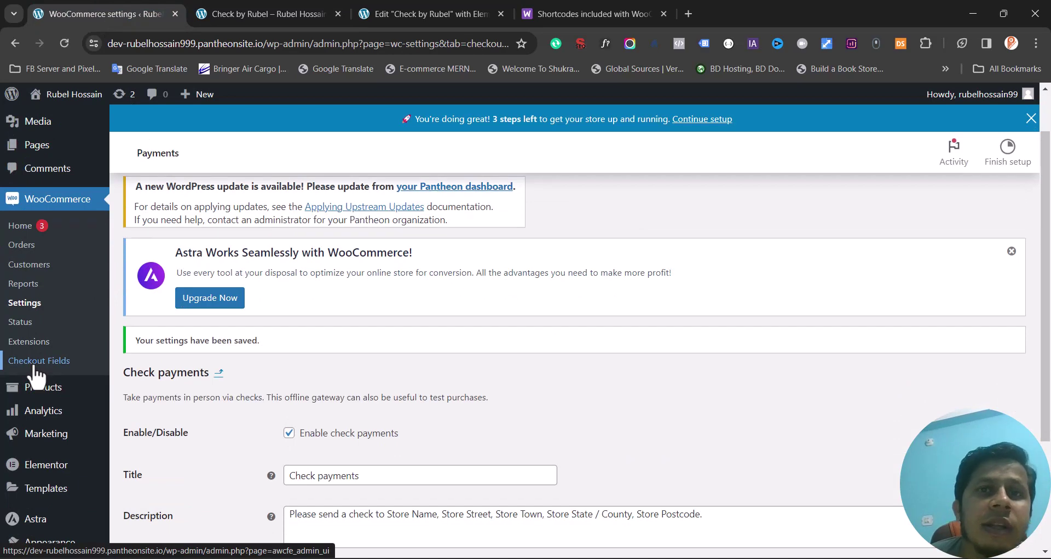
{"action": "left_click", "coordinate": [293, 11]}
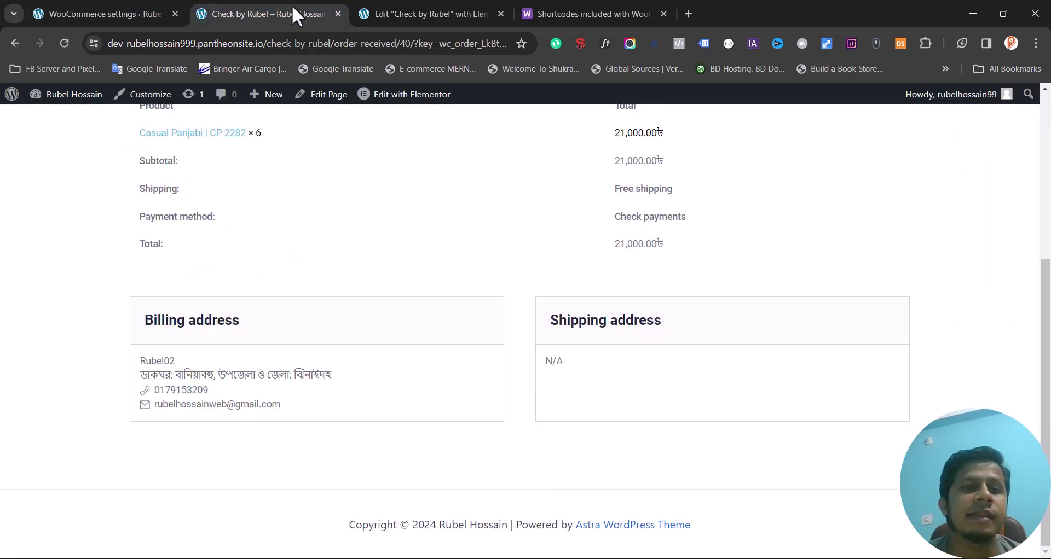
{"action": "scroll", "coordinate": [370, 328], "scroll_direction": "up", "scroll_amount": 2}
{"action": "scroll", "coordinate": [370, 327], "scroll_direction": "up", "scroll_amount": 1}
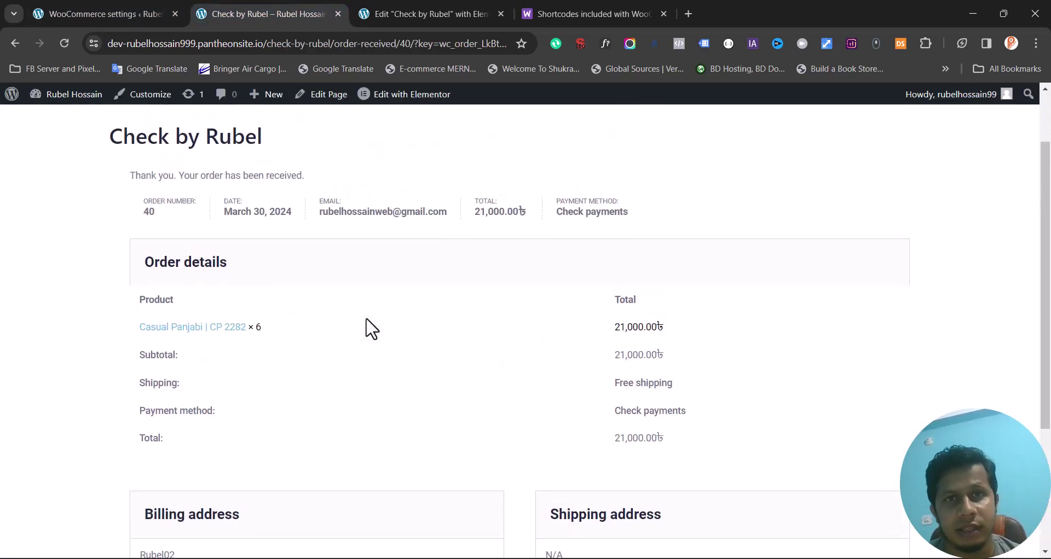
{"action": "scroll", "coordinate": [369, 327], "scroll_direction": "down", "scroll_amount": 1}
{"action": "scroll", "coordinate": [369, 328], "scroll_direction": "up", "scroll_amount": 1}
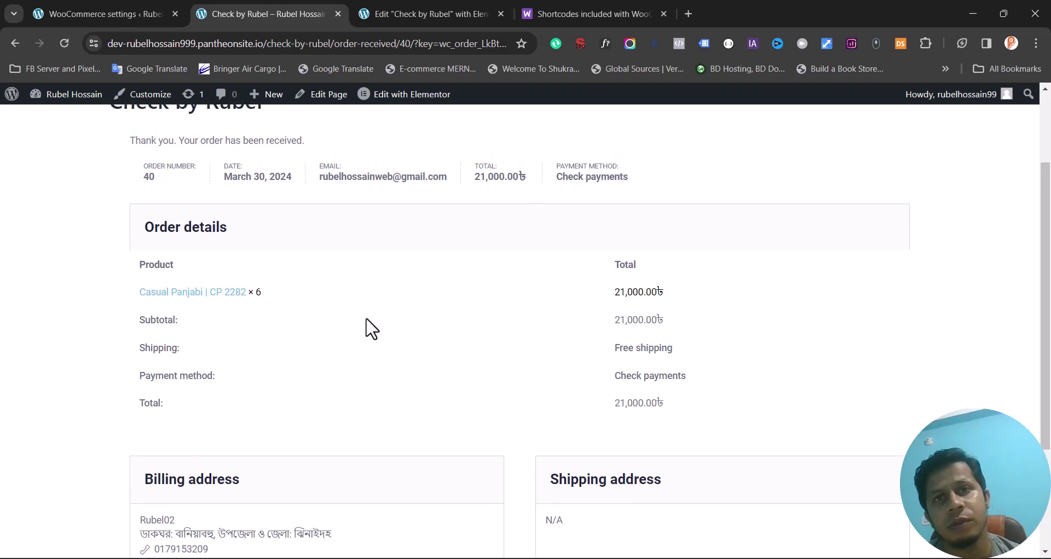